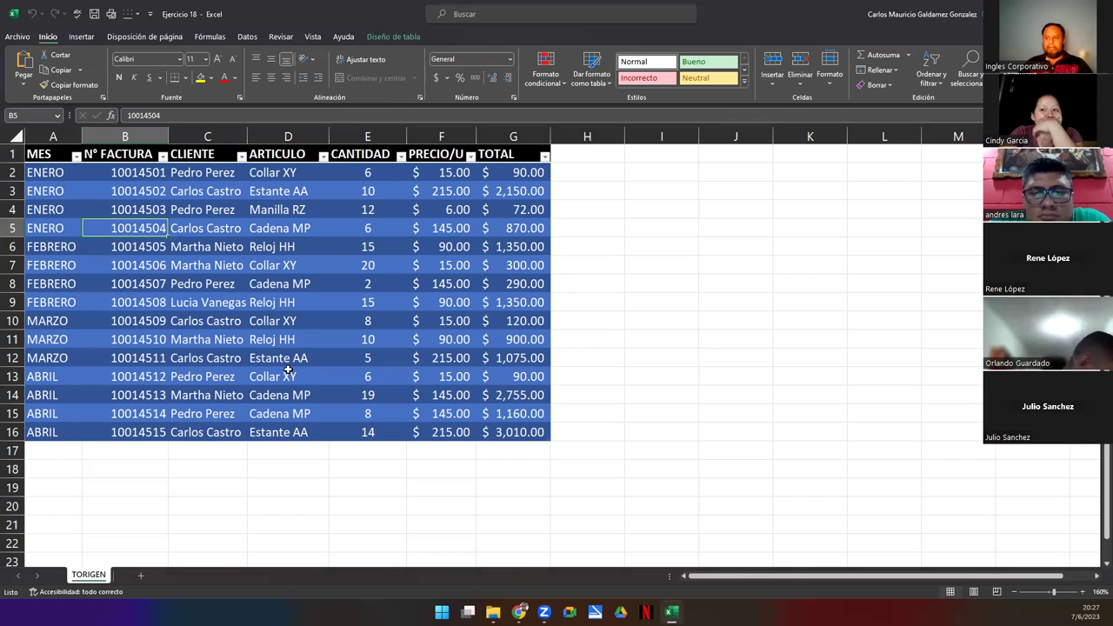
- With a cell in the sales table selected, open Insertar > Tablas dinámicas recomendadas
click(198, 338)
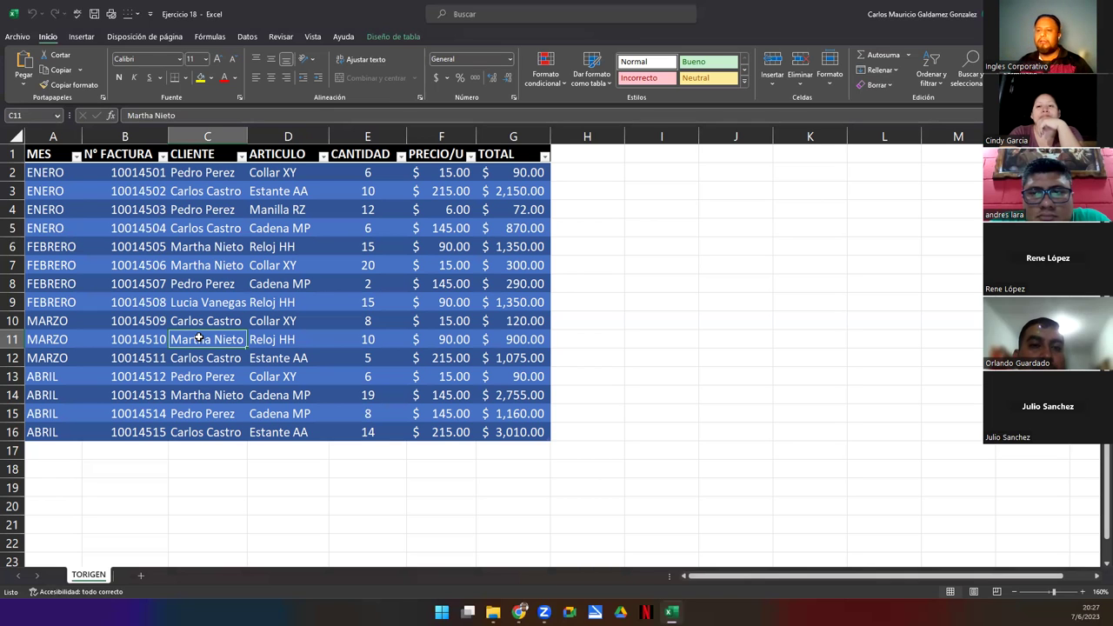
click(237, 258)
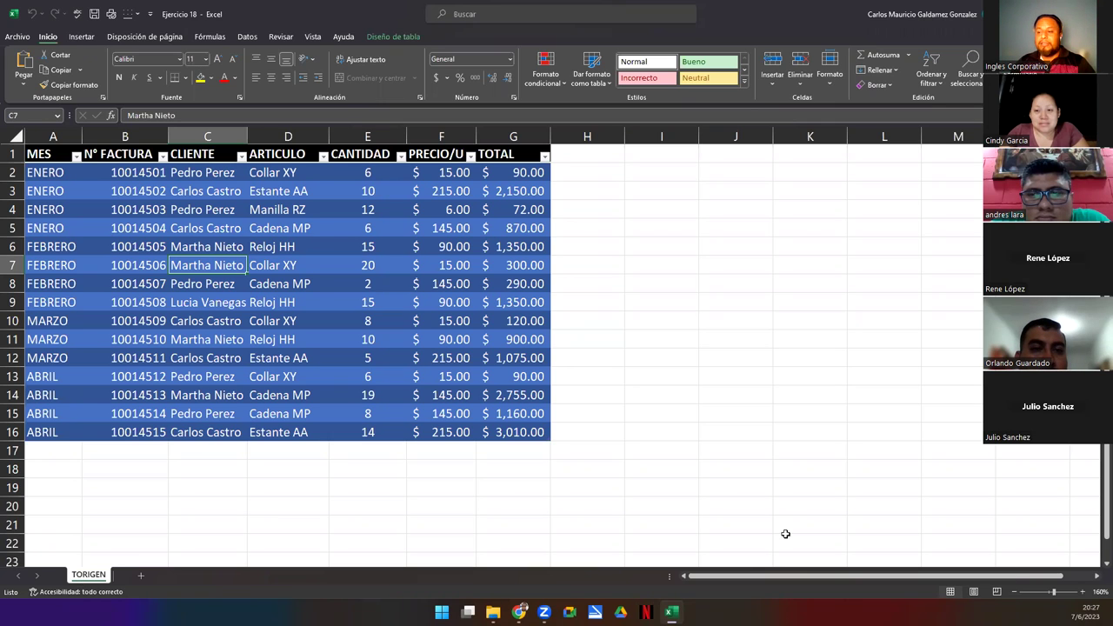
click(196, 302)
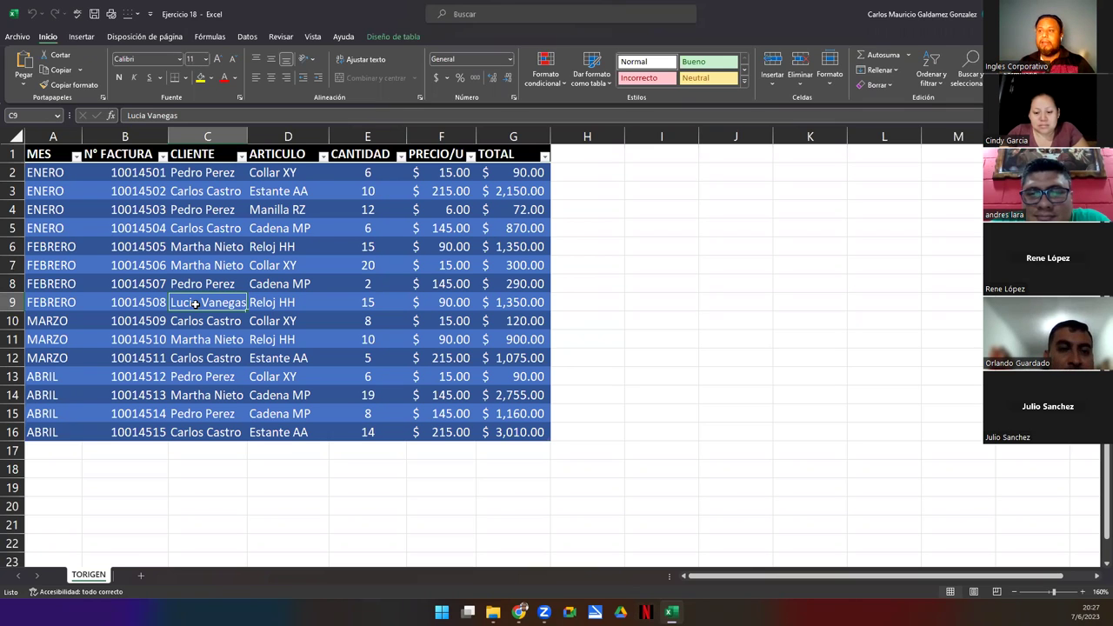
click(75, 38)
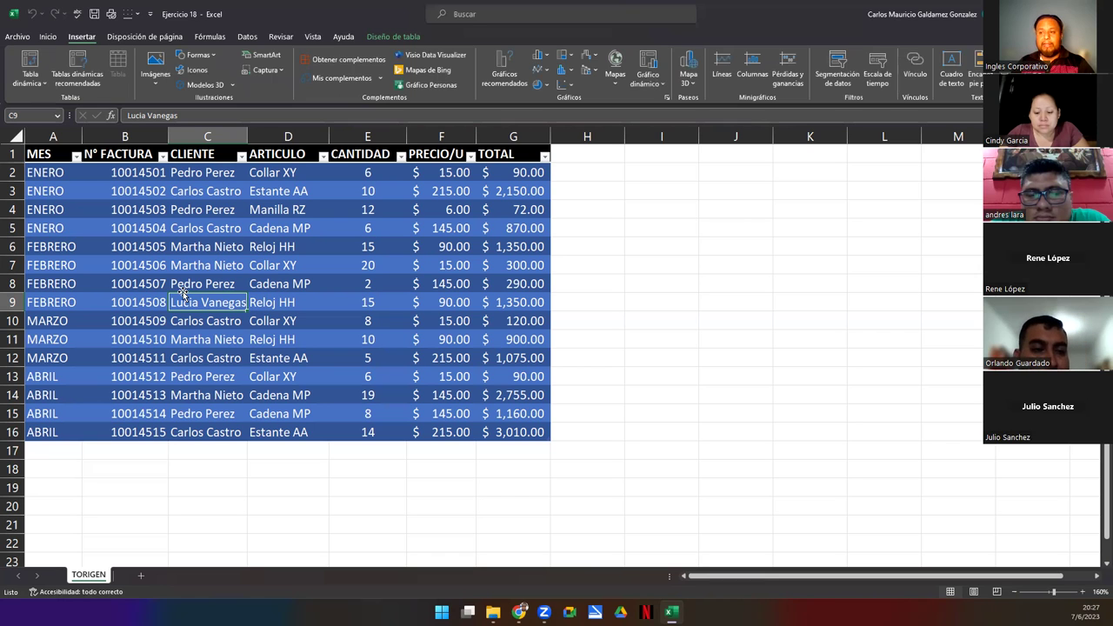
click(77, 69)
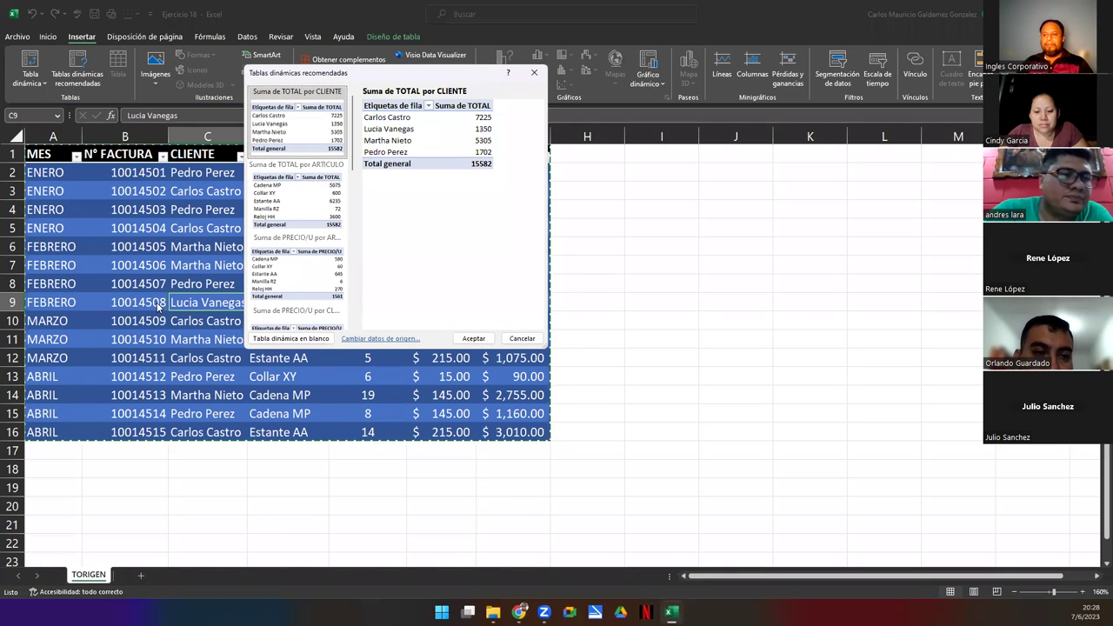
- Move the dialog aside and preview TOTAL by ARTICULO, PRECIO/U by ARTICULO and PRECIO/U by CLIENTE
drag(355, 73, 591, 142)
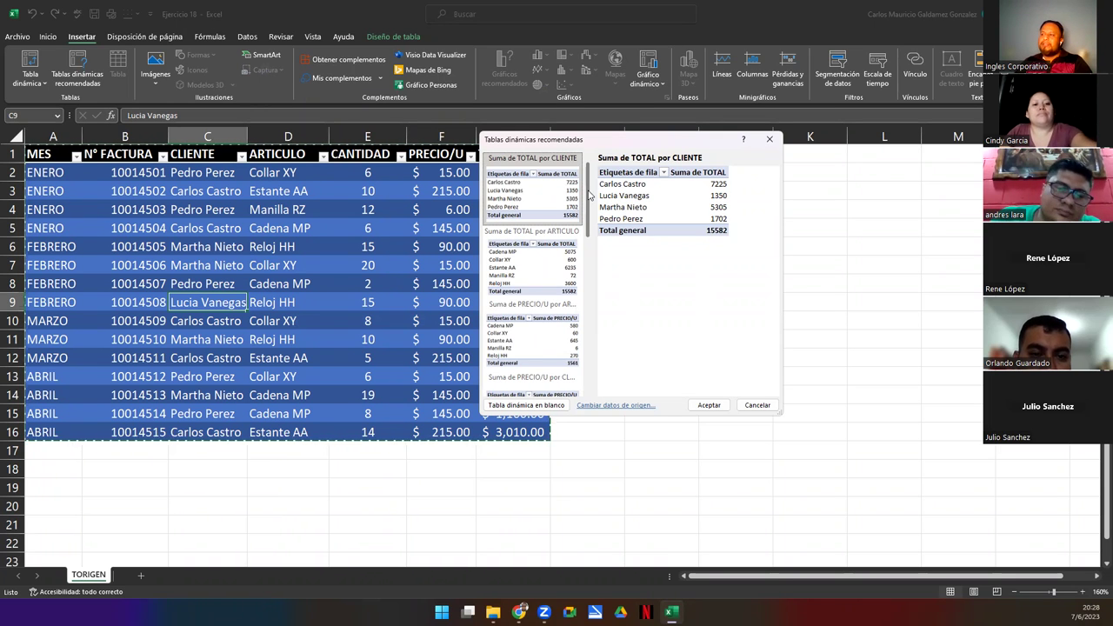
scroll(589, 212, down, 1)
drag(589, 212, 590, 179)
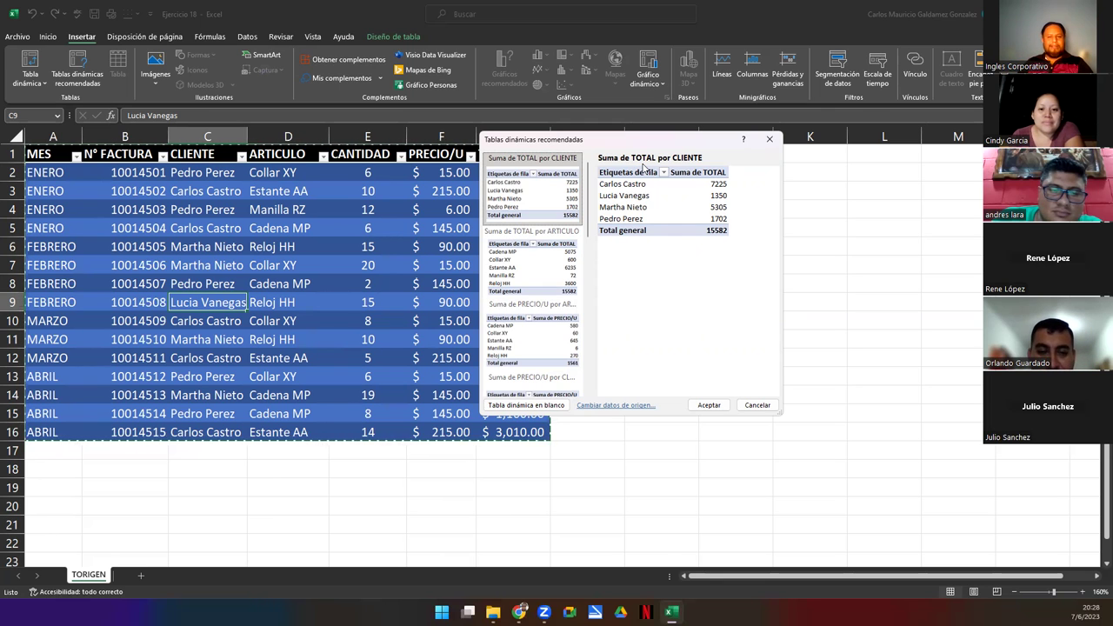
click(545, 277)
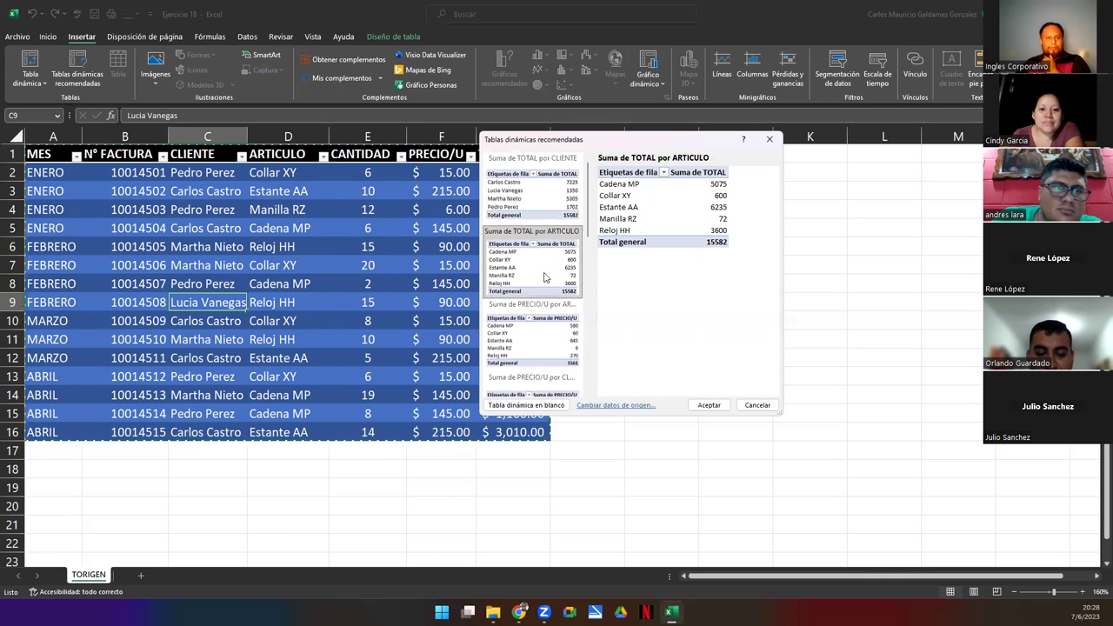
click(526, 346)
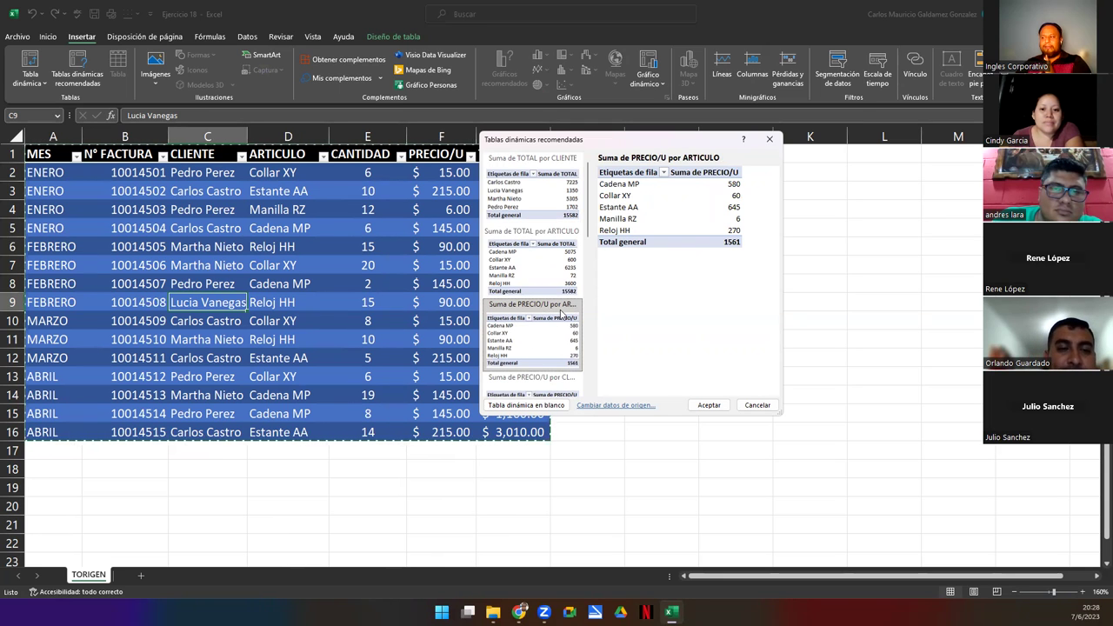
click(542, 378)
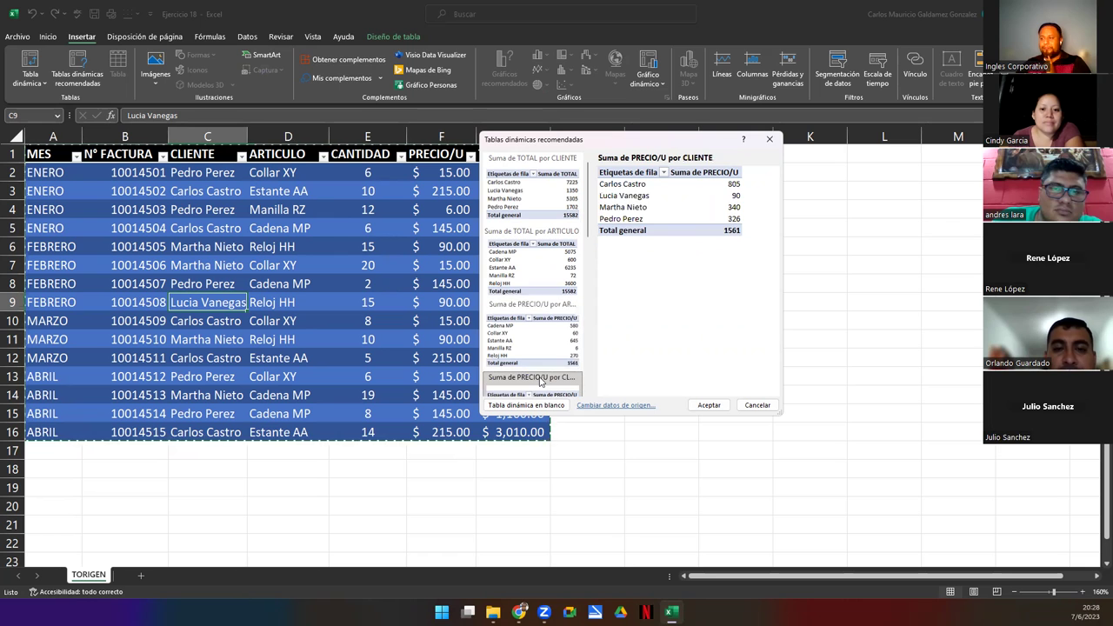
scroll(587, 230, down, 5)
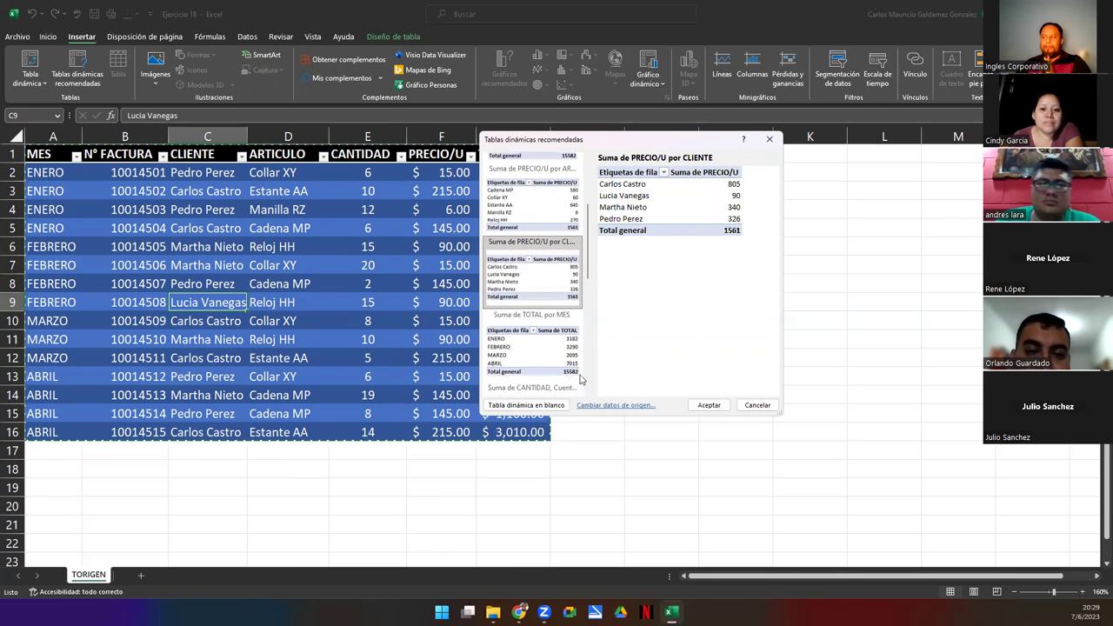
- Preview more suggestions: TOTAL by MES, invoice counts by ARTICULO and MES, PRECIO/U by MES, summed N° FACTURA
click(515, 357)
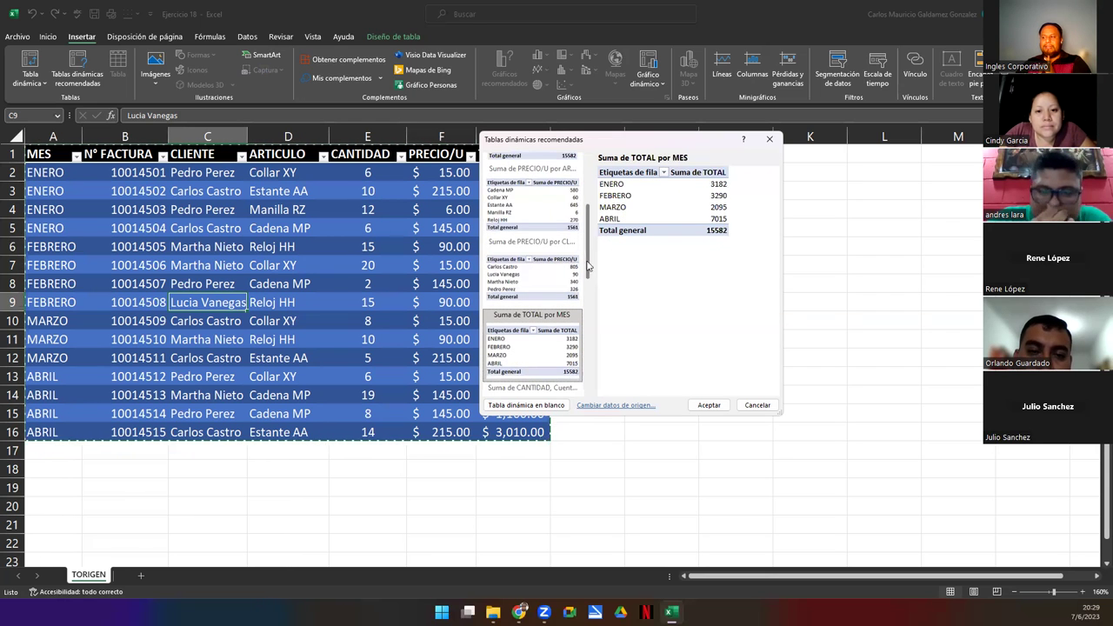
scroll(591, 257, down, 5)
click(521, 276)
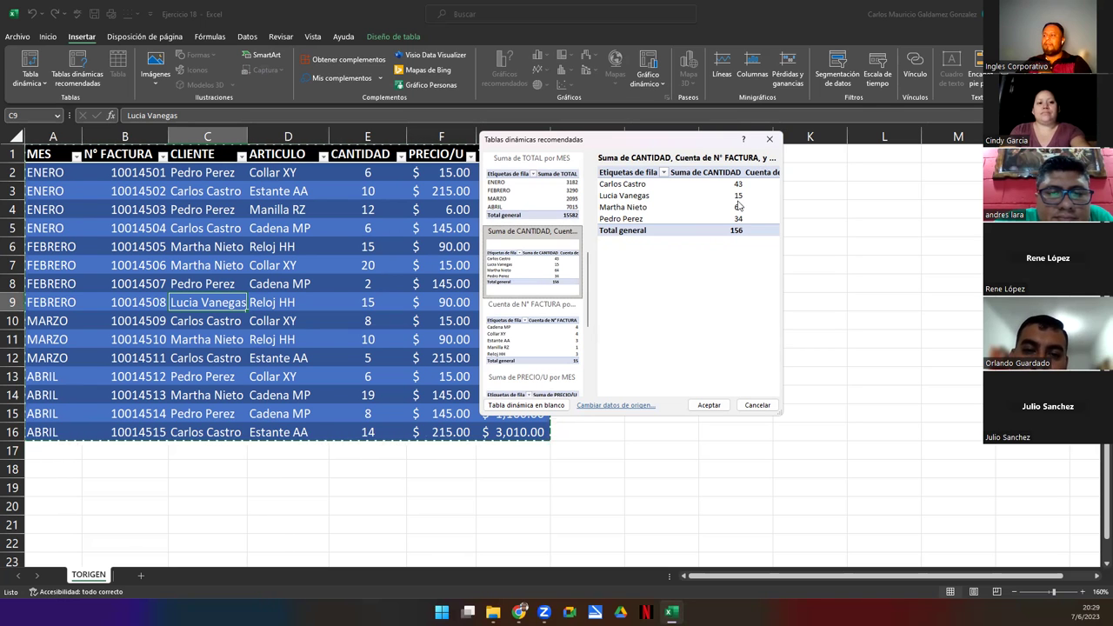
click(532, 328)
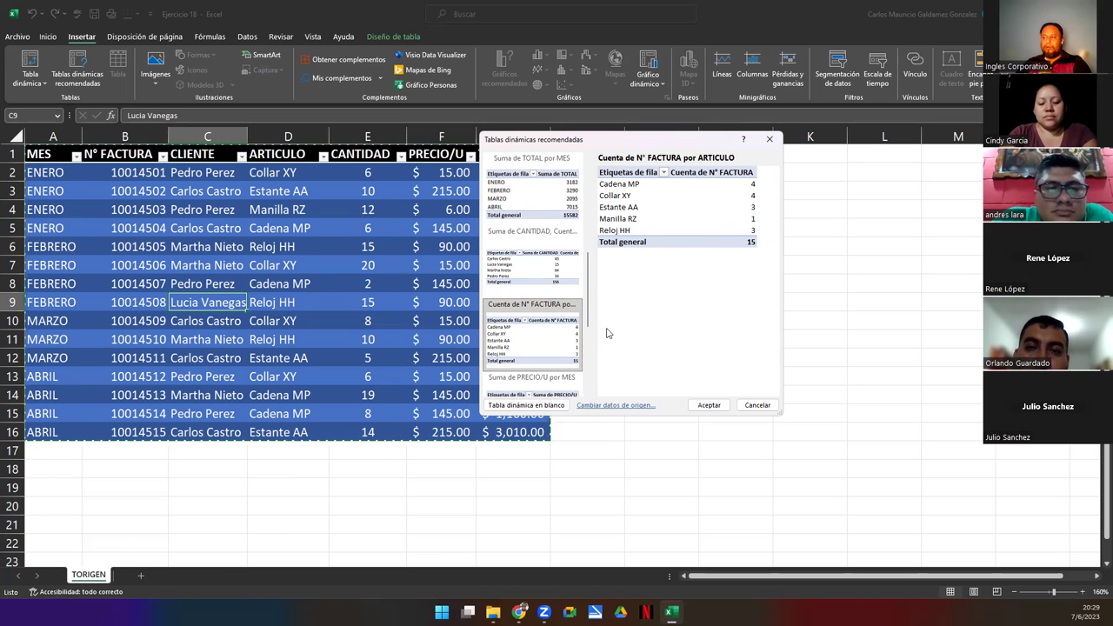
drag(592, 309, 589, 340)
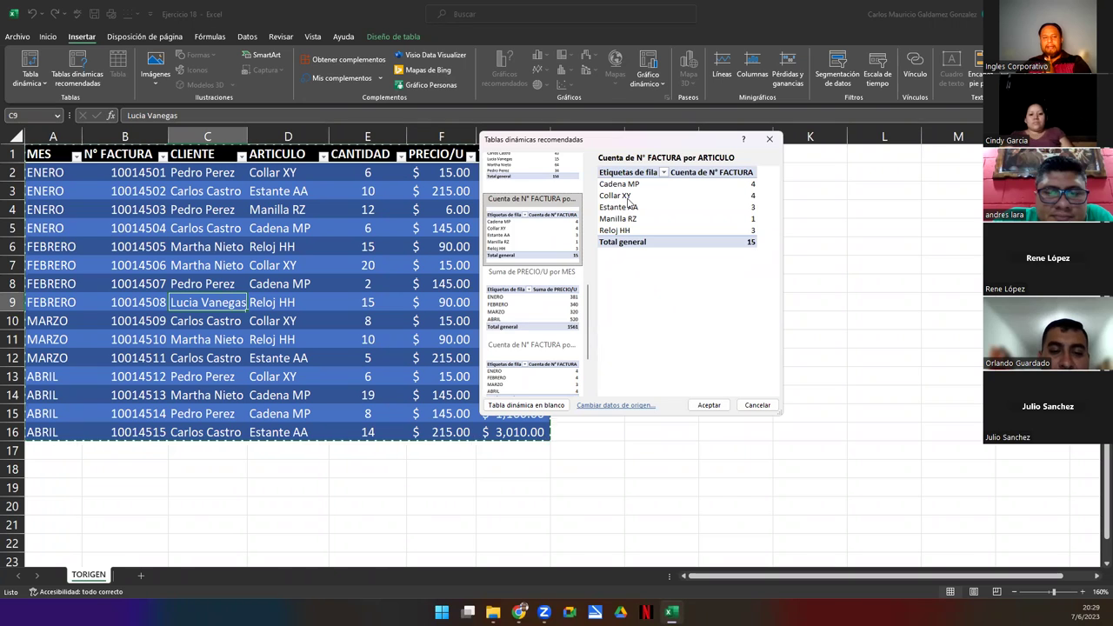
click(554, 317)
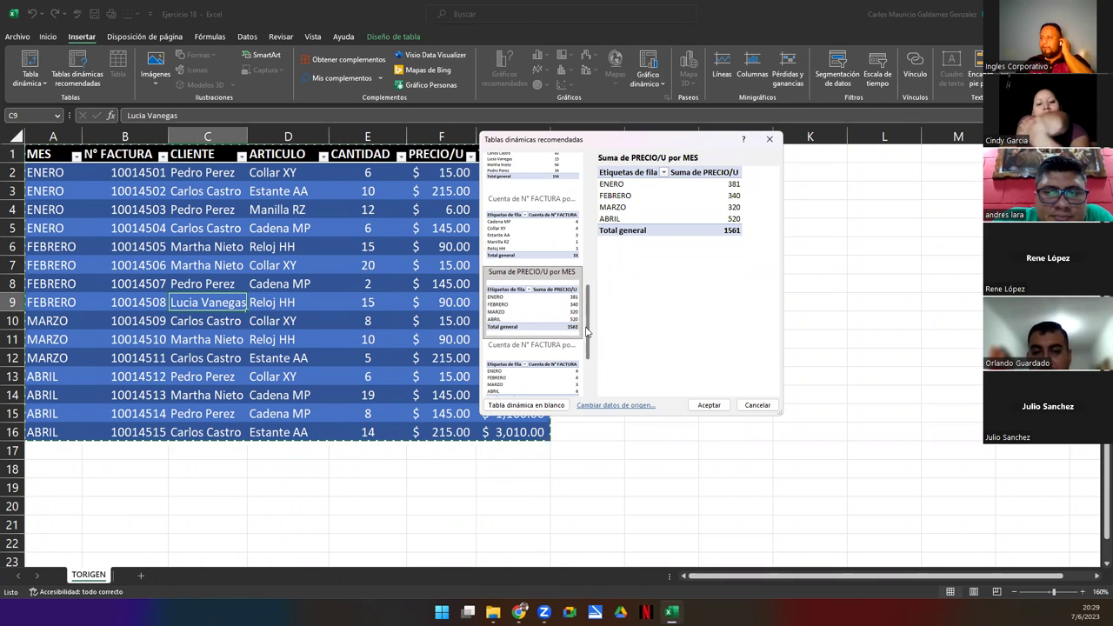
scroll(586, 331, down, 2)
click(511, 303)
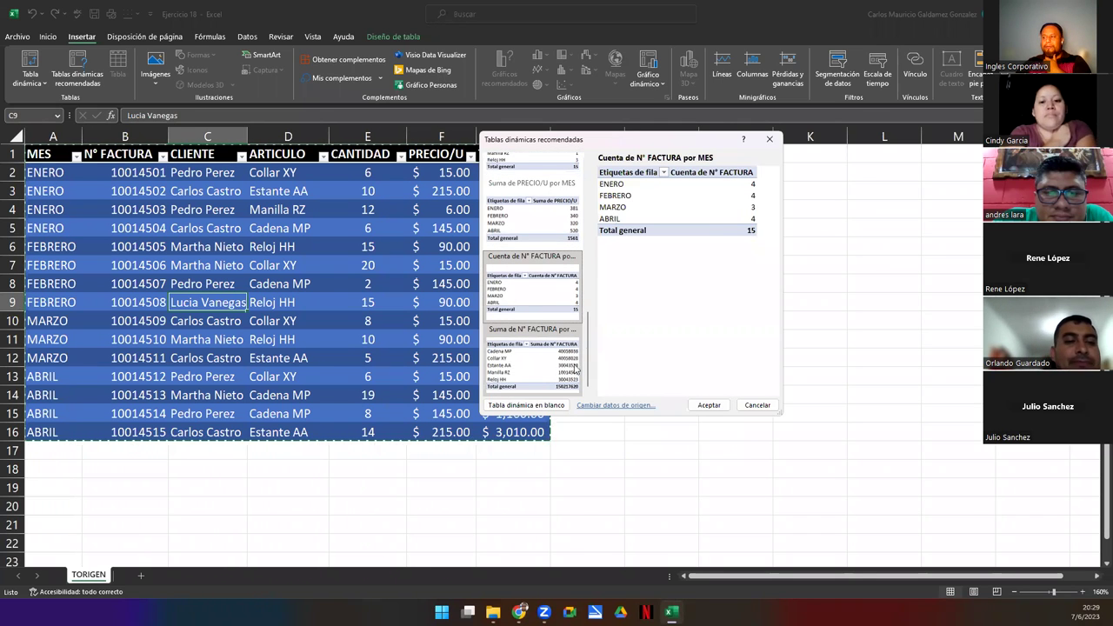
click(528, 366)
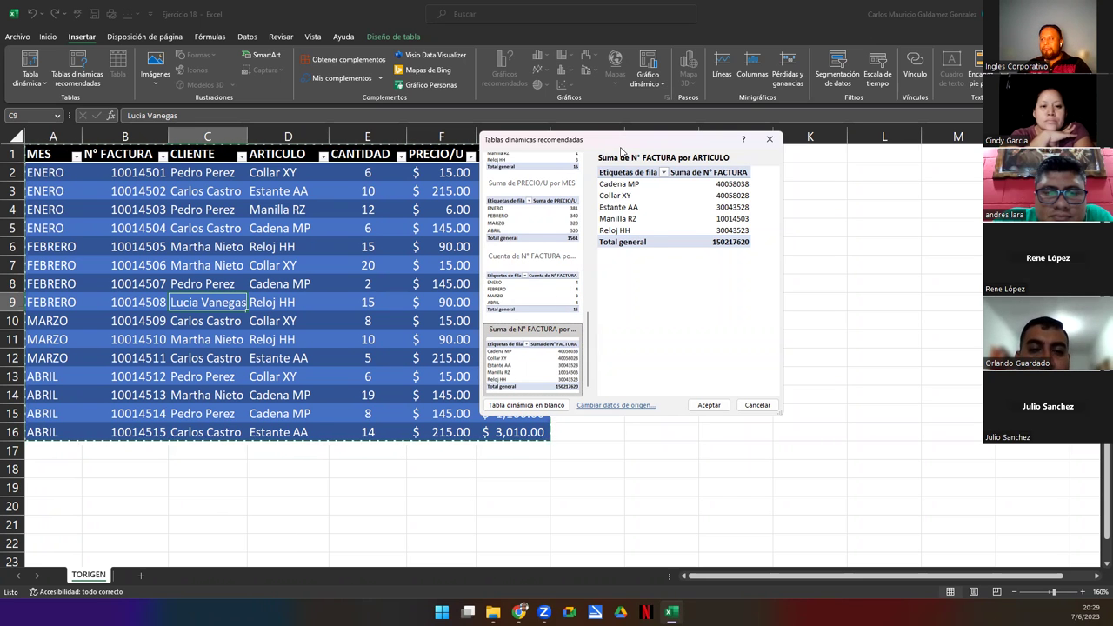
- Shift the dialog right to reveal the TOTAL column and pick 'Suma de TOTAL por MES'
drag(619, 146, 691, 160)
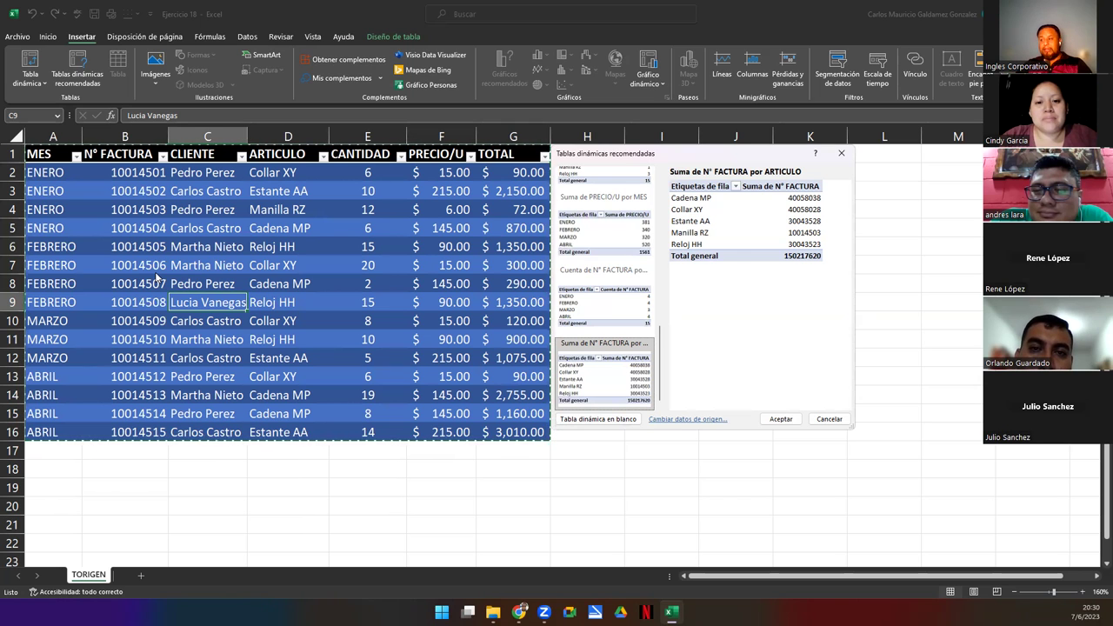
drag(660, 372, 656, 294)
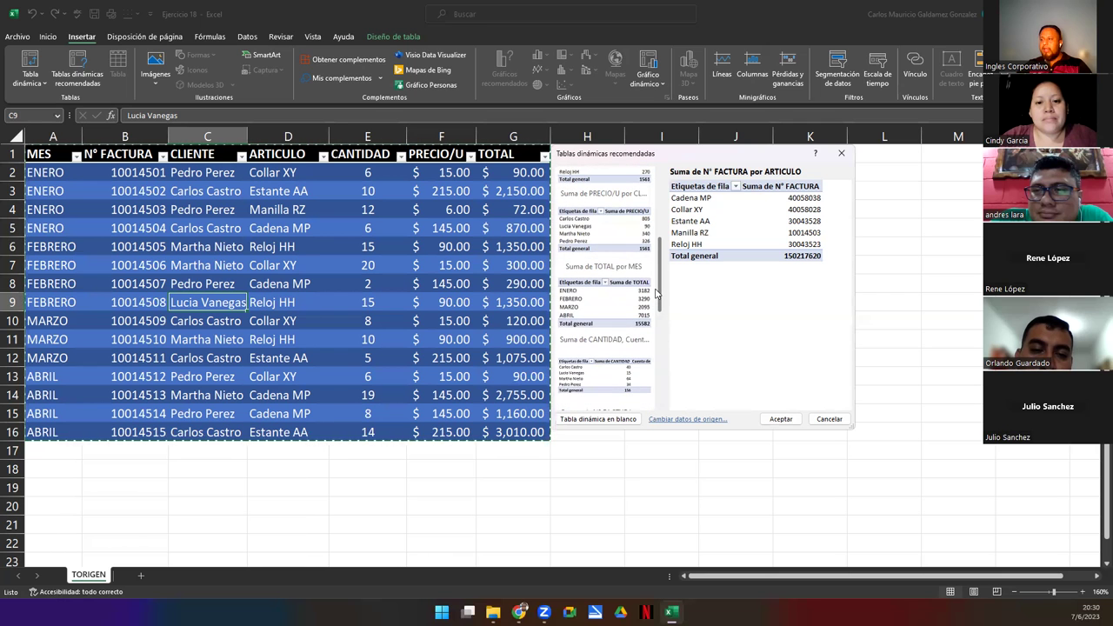
click(596, 313)
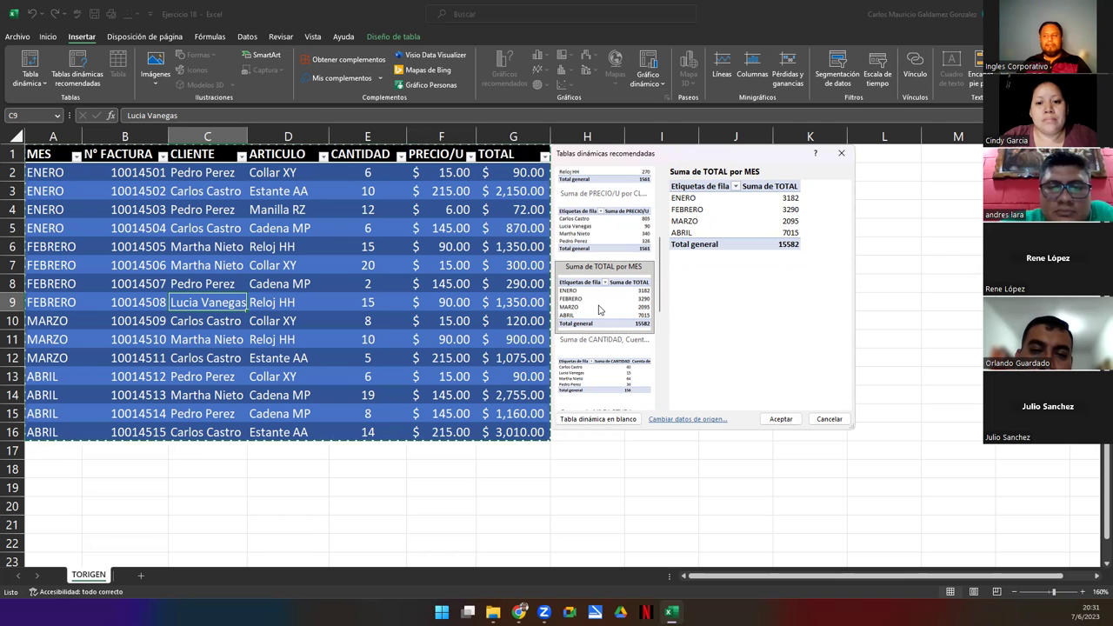
- Insert the TOTAL-by-MES pivot on Hoja1 after TORIGEN, check its 15582 total, and return to TORIGEN
click(780, 419)
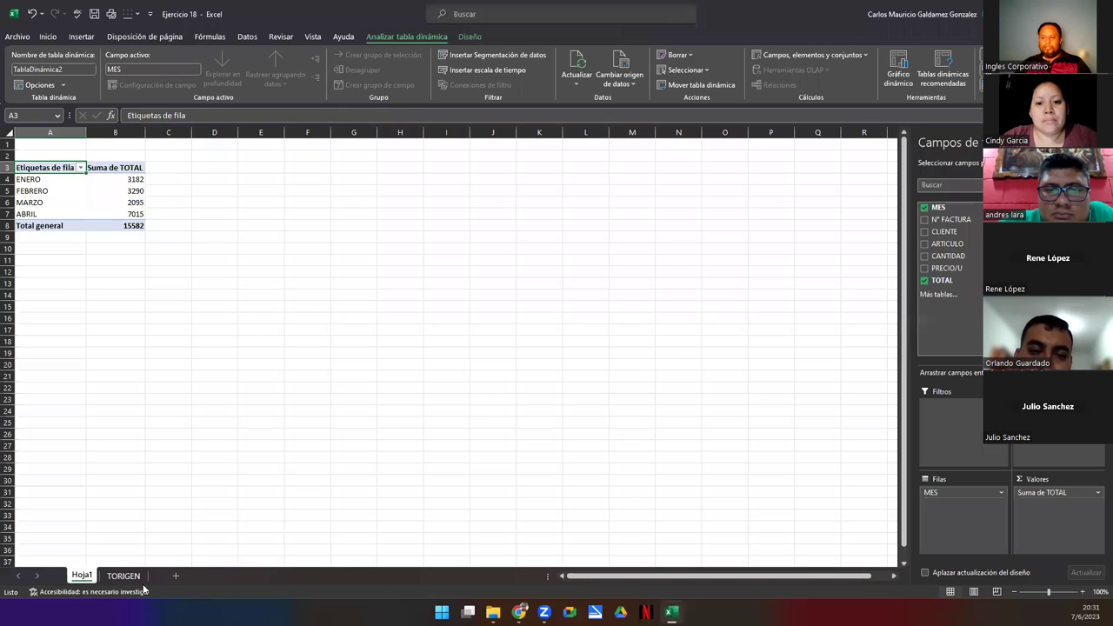
drag(134, 576, 149, 575)
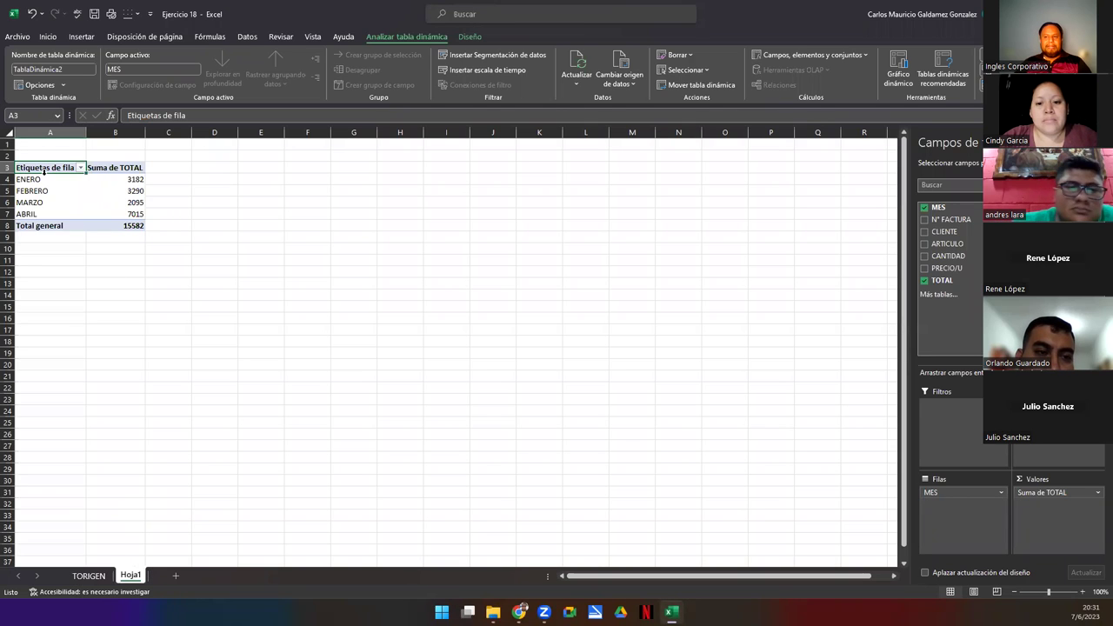
drag(40, 170, 106, 225)
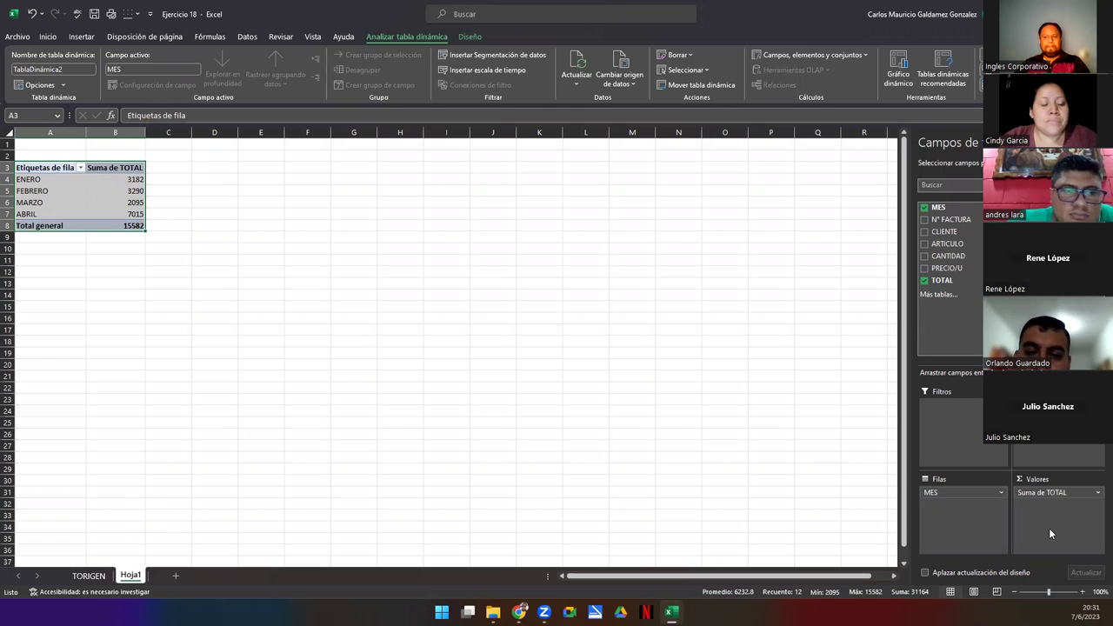
click(90, 575)
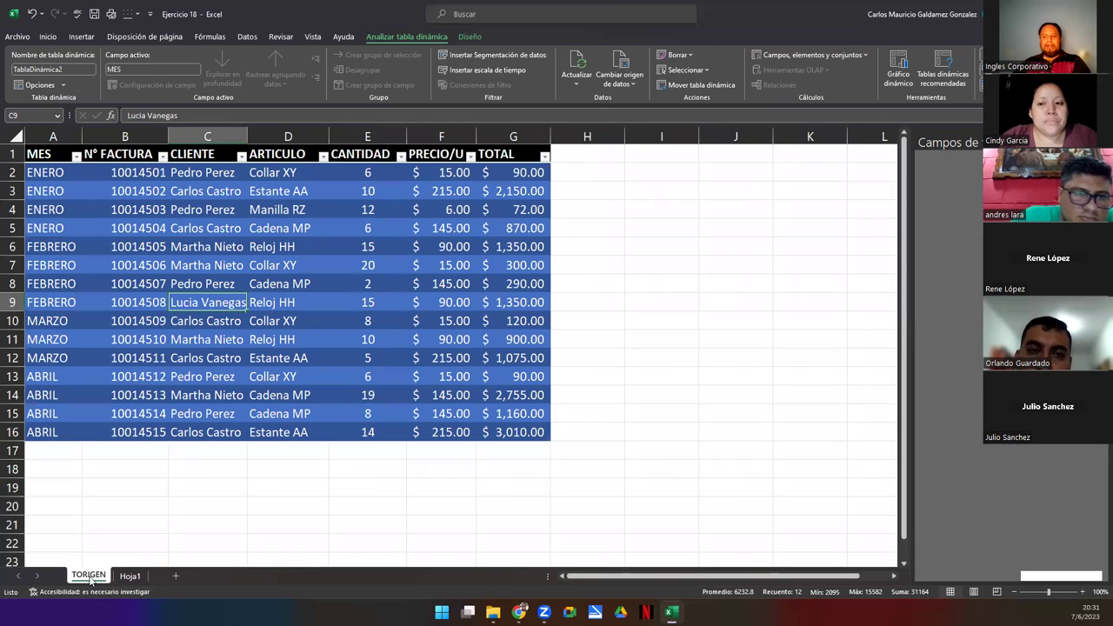
- Inspect the TOTAL formula in G2 and the CANTIDAD and PRECIO/U values it multiplies
click(154, 376)
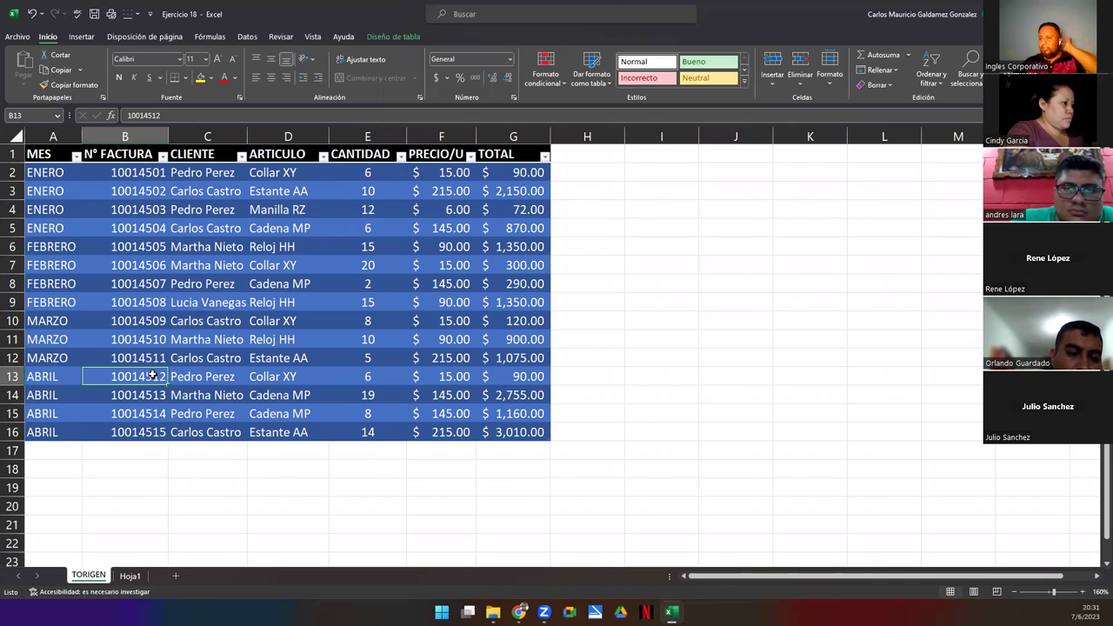
click(502, 172)
drag(503, 172, 513, 432)
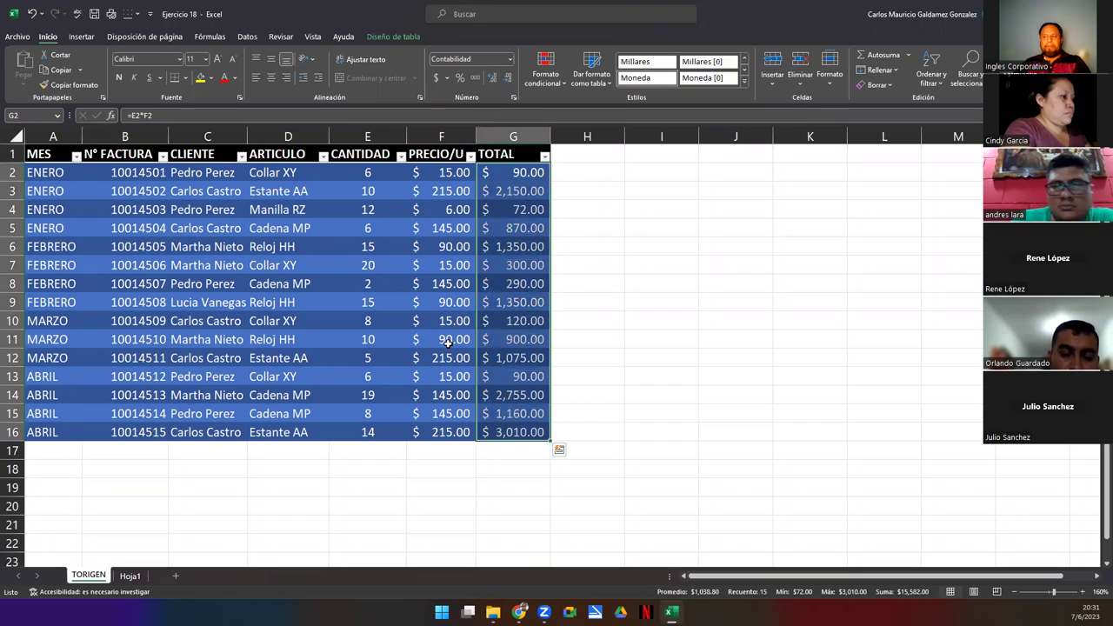
click(346, 176)
click(456, 177)
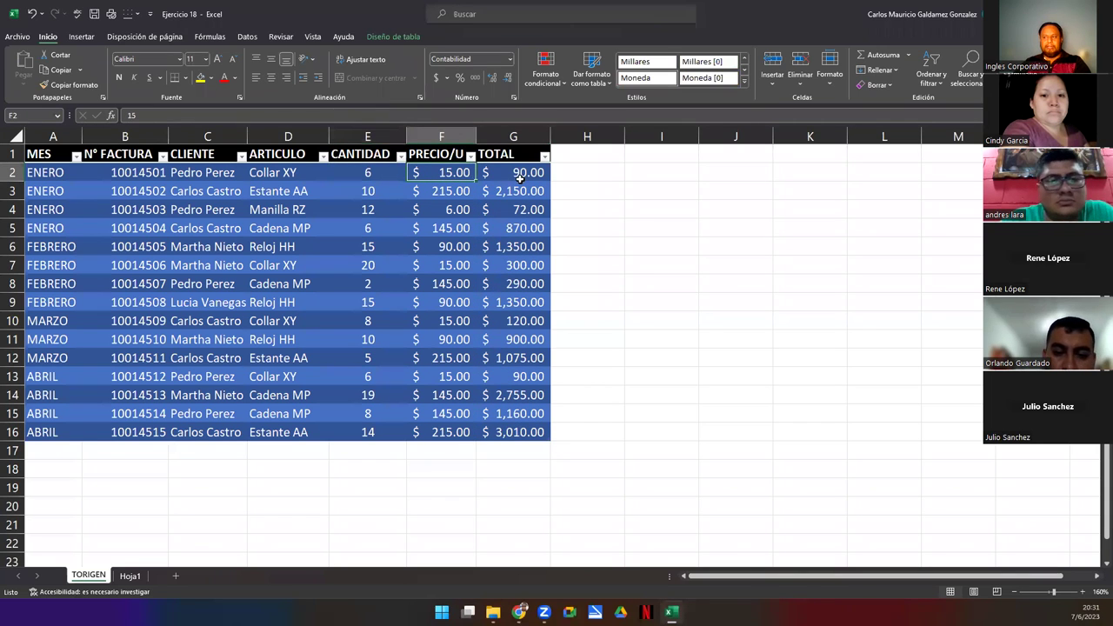
click(515, 174)
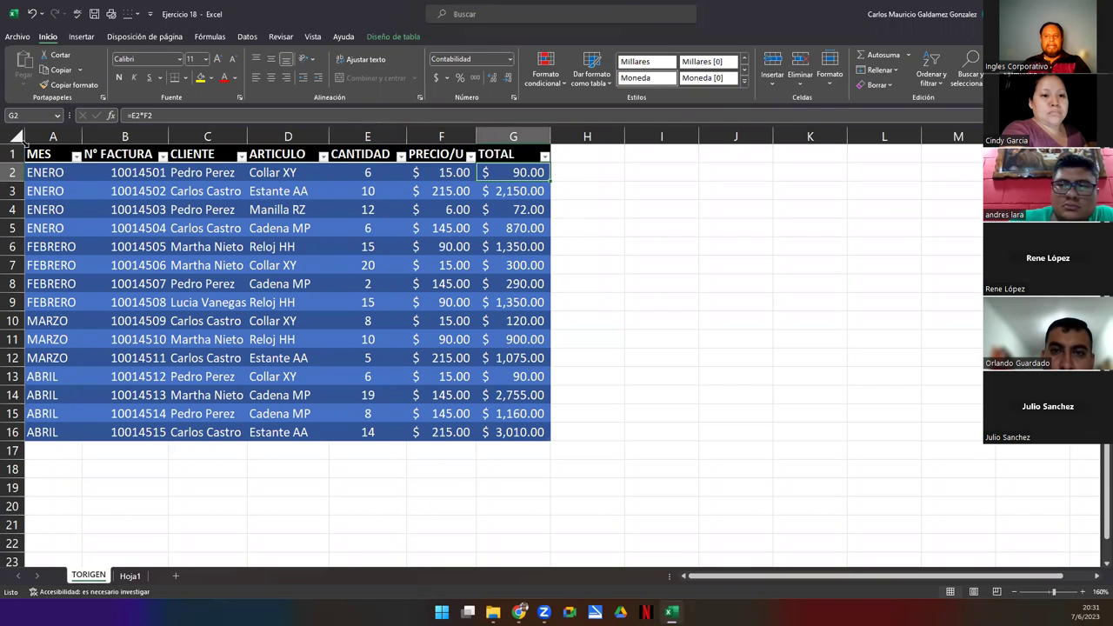
- Select the whole sales table from MES to TOTAL, clear the selection, and start a screen snip
drag(54, 162, 514, 431)
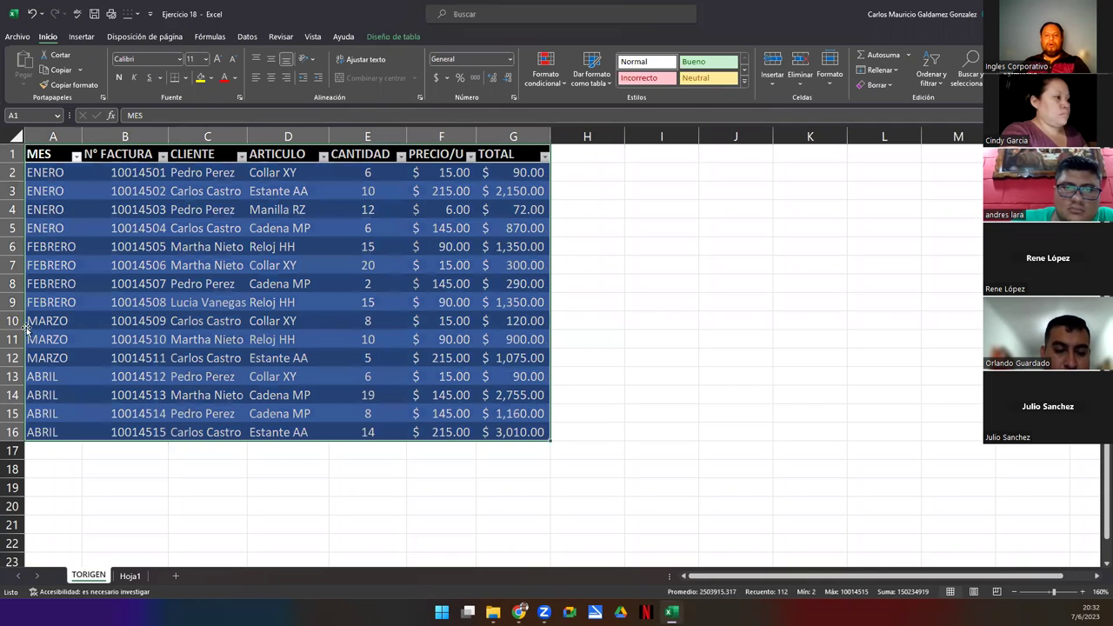
click(136, 228)
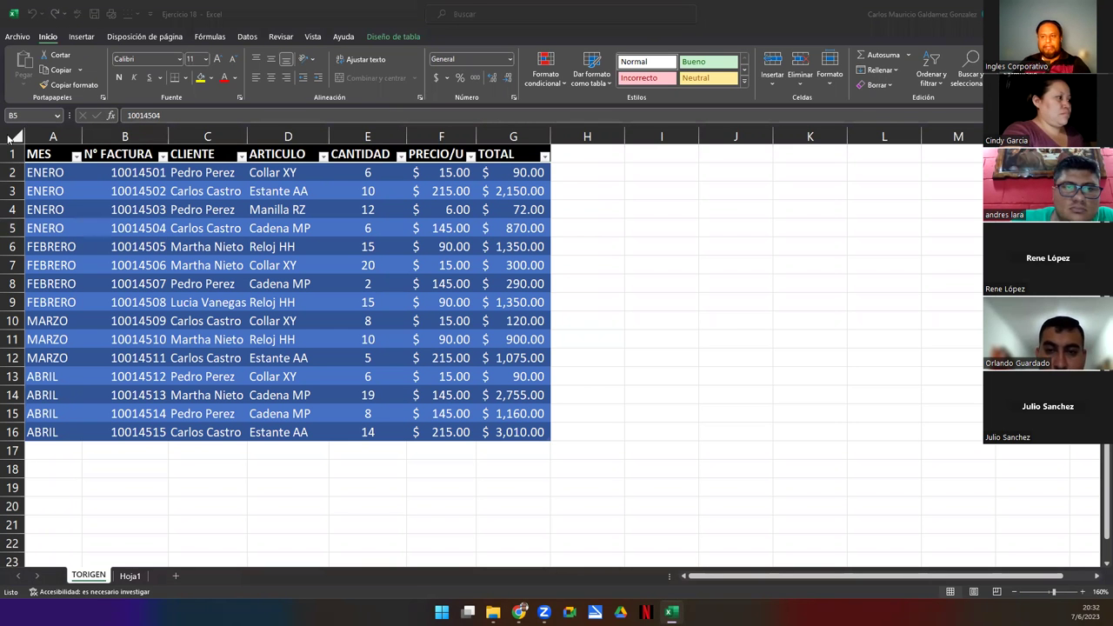
key(super+shift+s)
- Capture the TORIGEN sales table area as a screenshot
drag(4, 126, 598, 500)
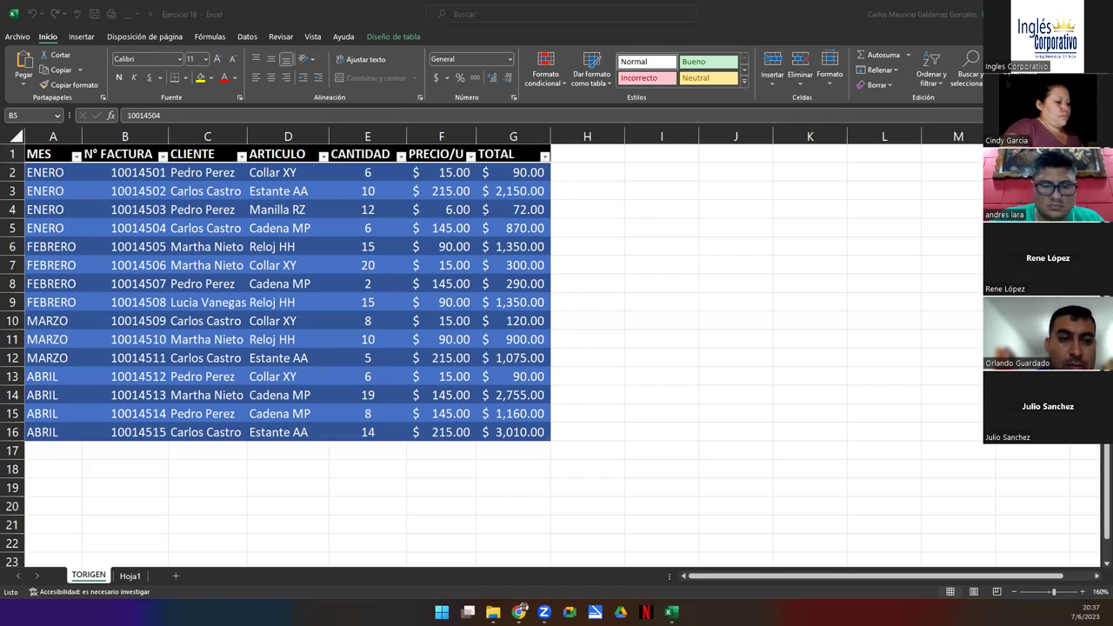
- Bring up the saved screenshot and close the duplicate Photos window
key(super+shift+s)
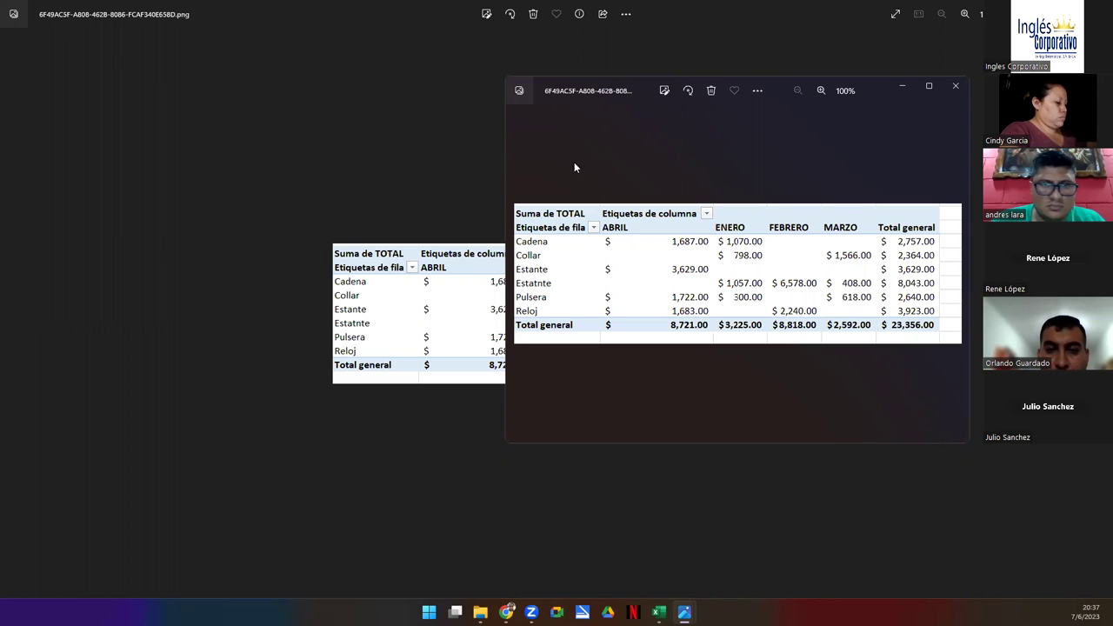
click(955, 88)
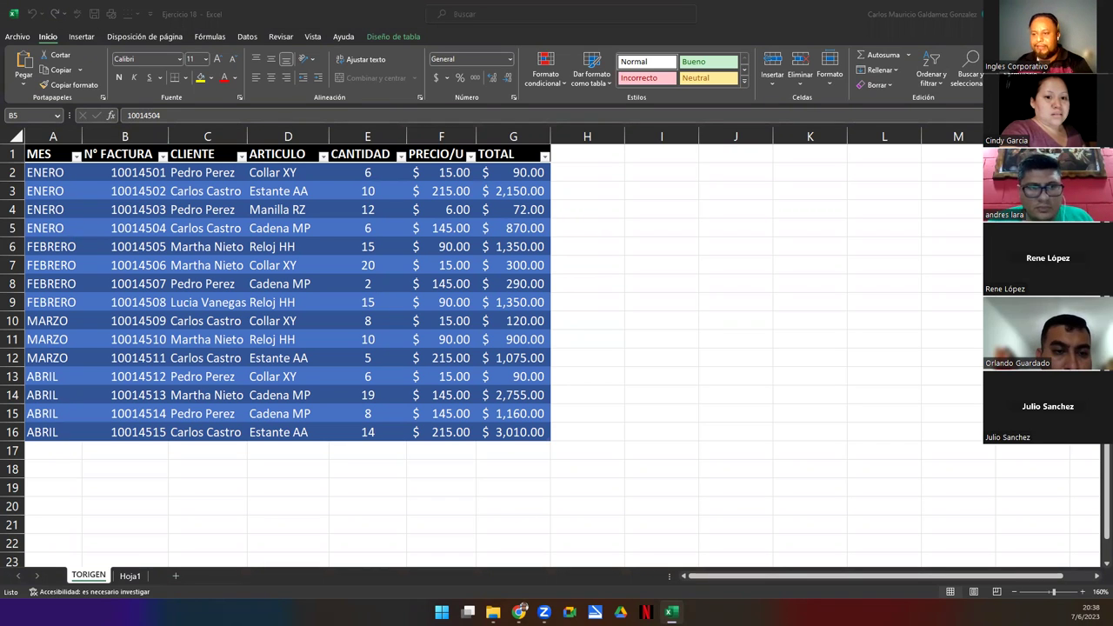
- Toggle between Hoja1 and TORIGEN, ending on the Hoja1 monthly TOTAL pivot table
click(130, 576)
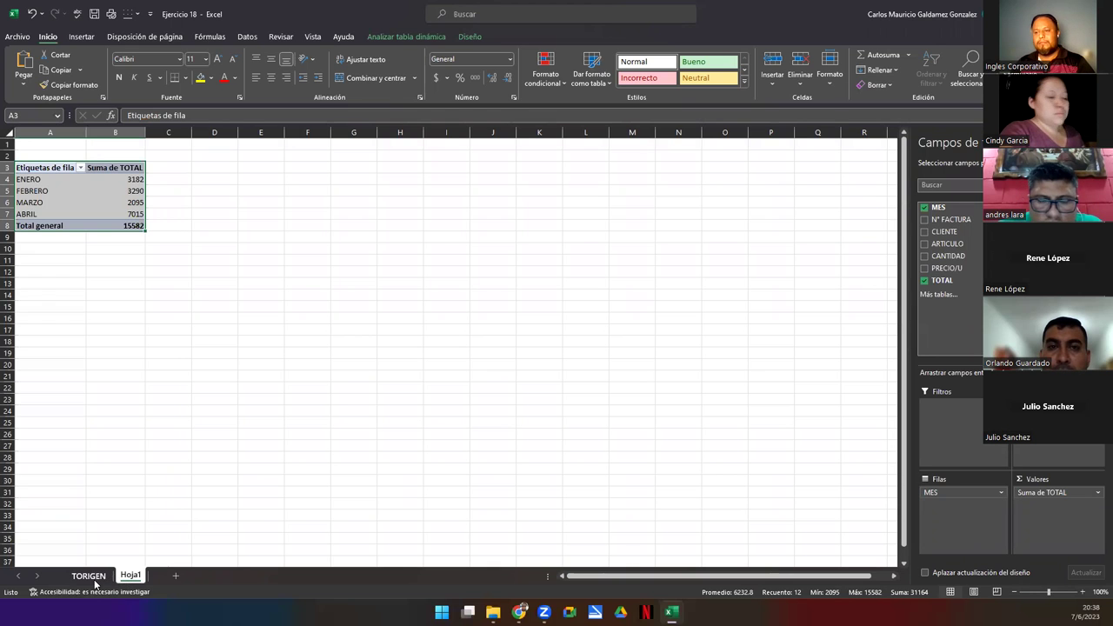
click(92, 580)
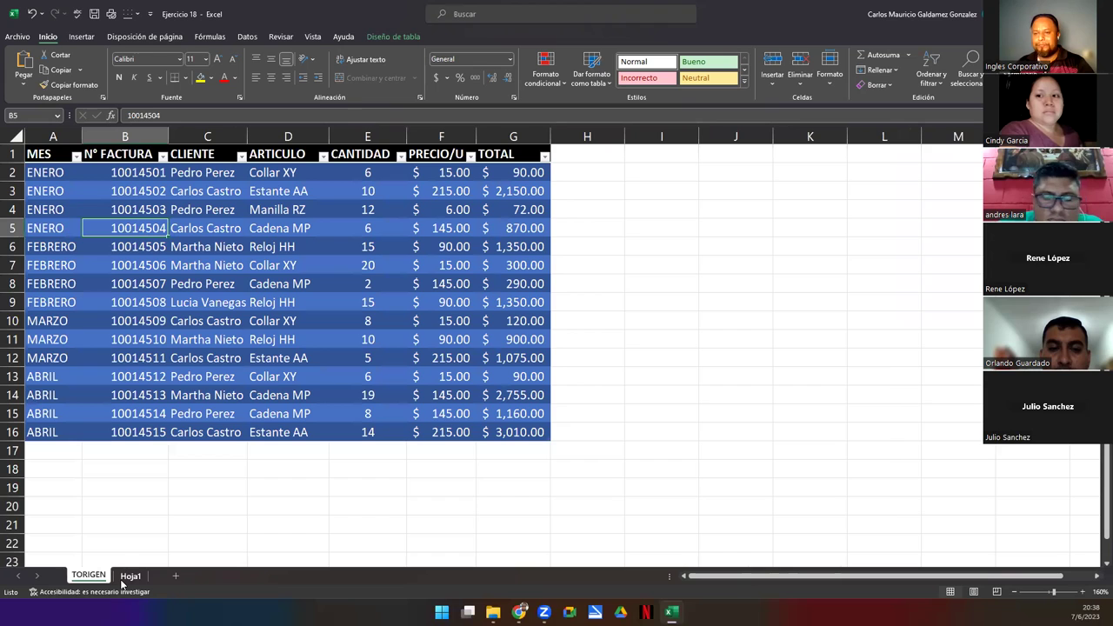
click(128, 577)
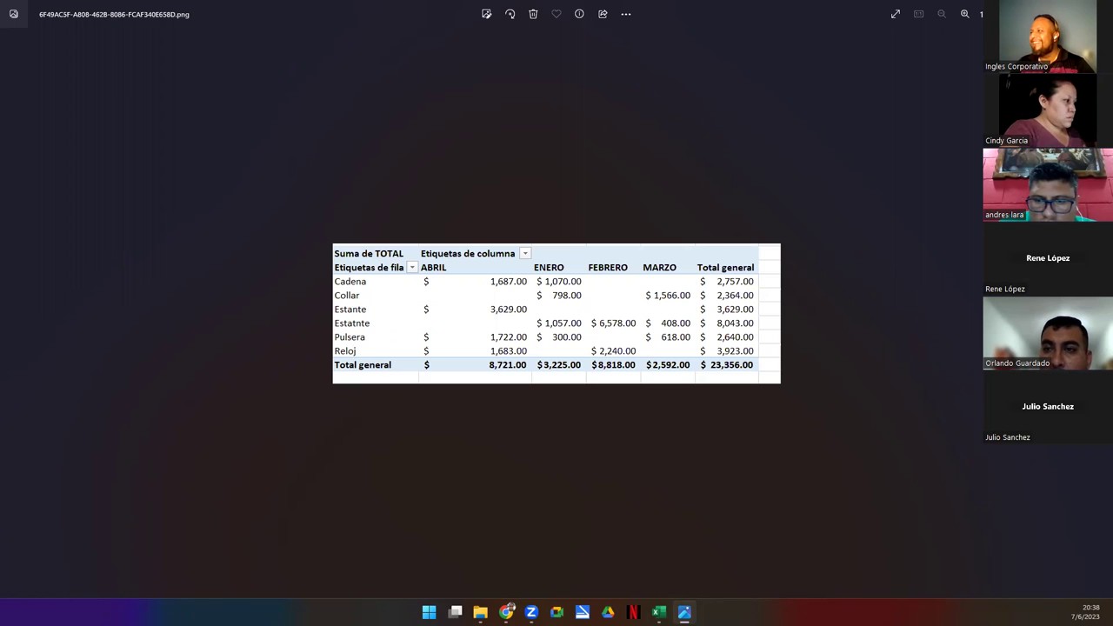
- Close the reference pivot table picture with Alt+F4
key(alt+F4)
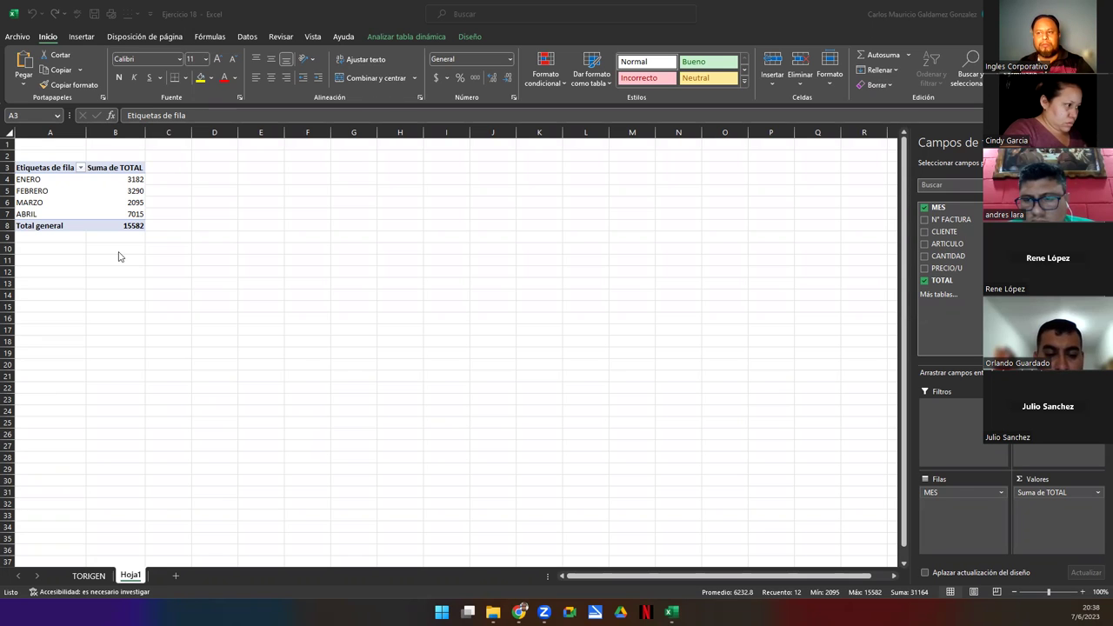
- Return to the TORIGEN invoice table, then switch away from Excel with Alt+Tab
click(88, 578)
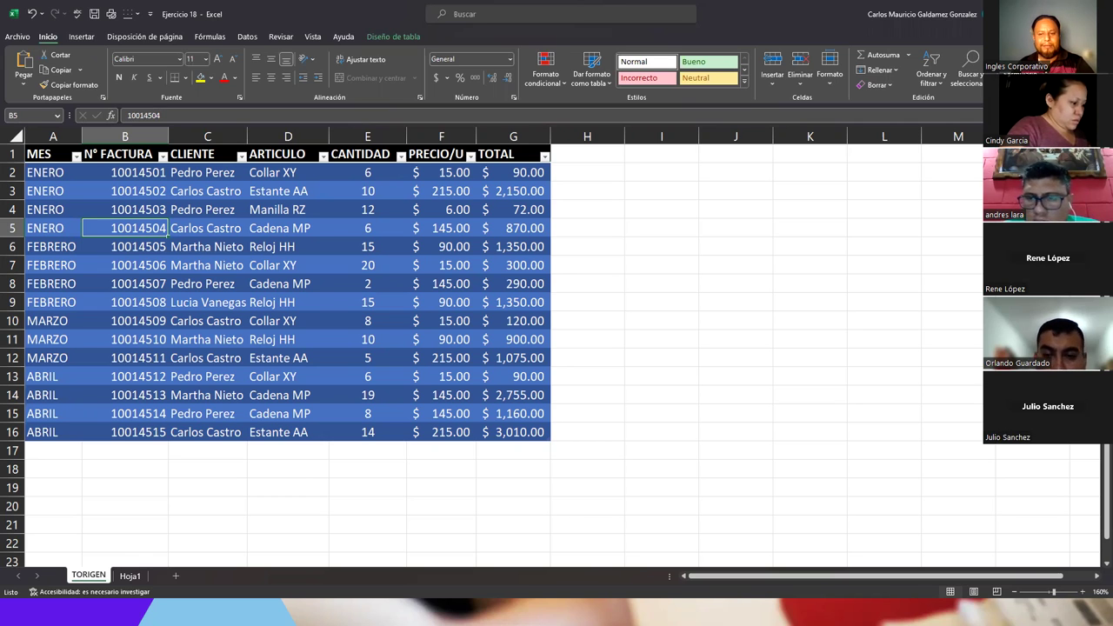
key(alt+Tab)
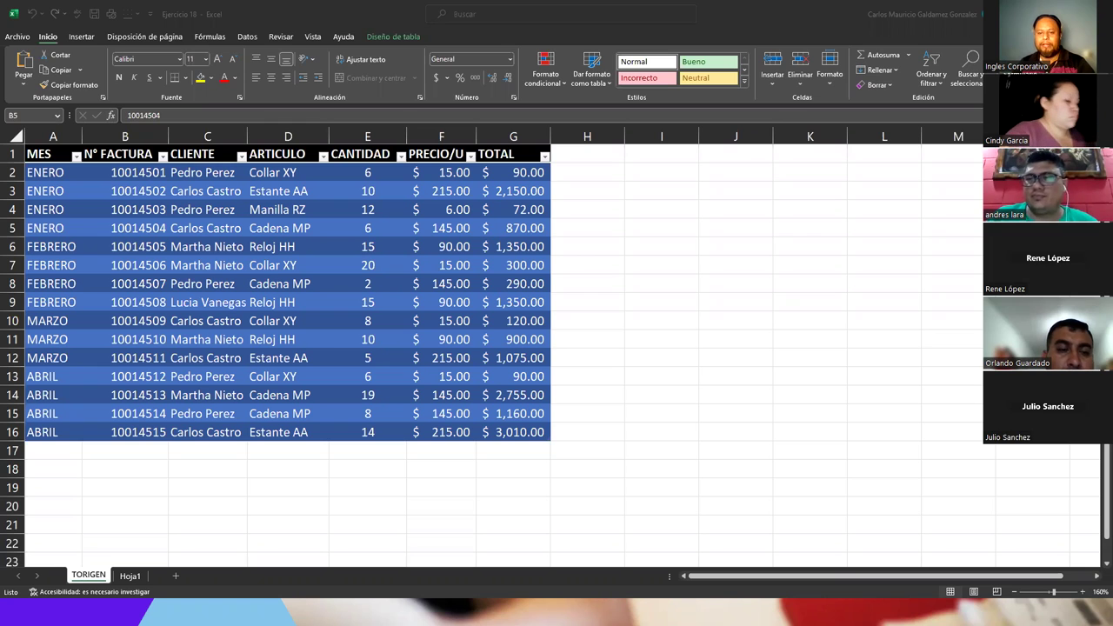
- Compare the Hoja1 pivot totals (ENERO to Total general) against the TORIGEN TOTAL column sum
click(131, 575)
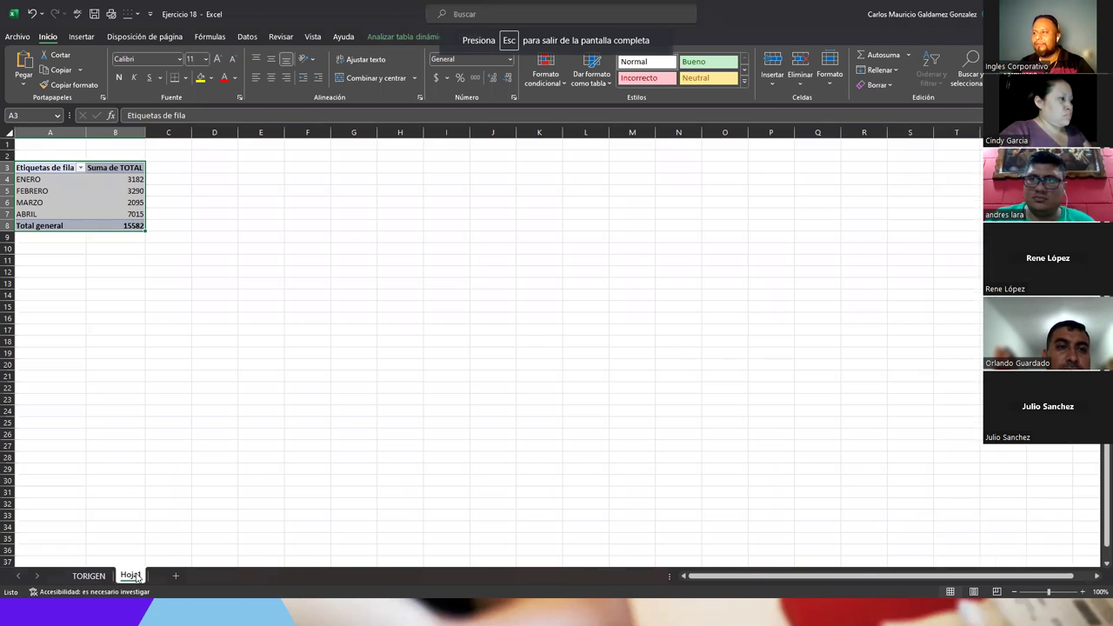
click(114, 212)
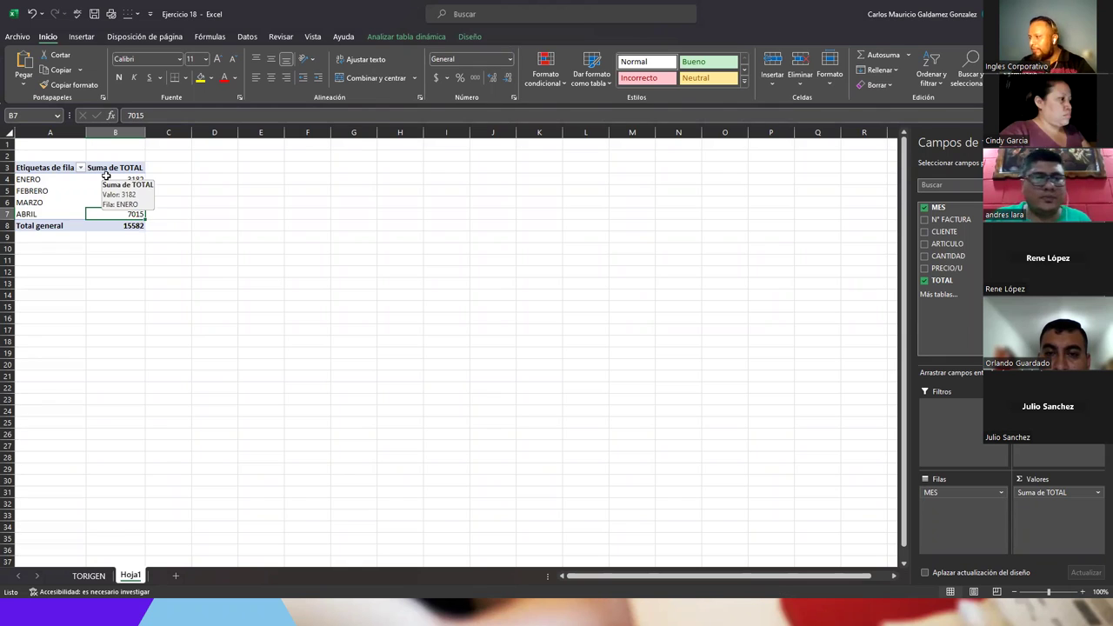
drag(106, 176, 107, 226)
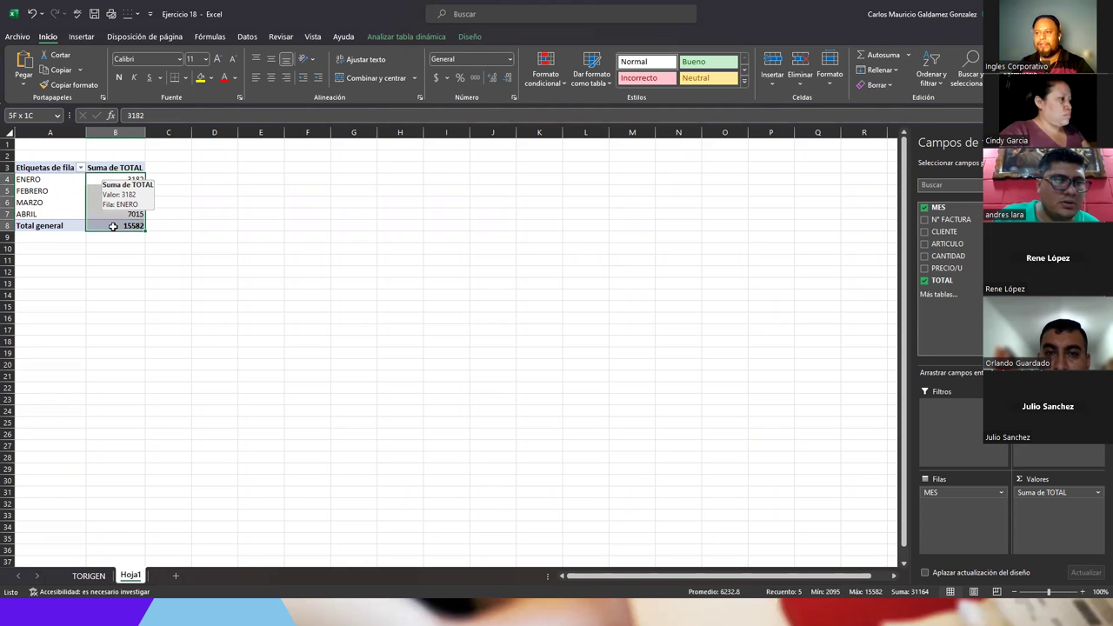
click(89, 576)
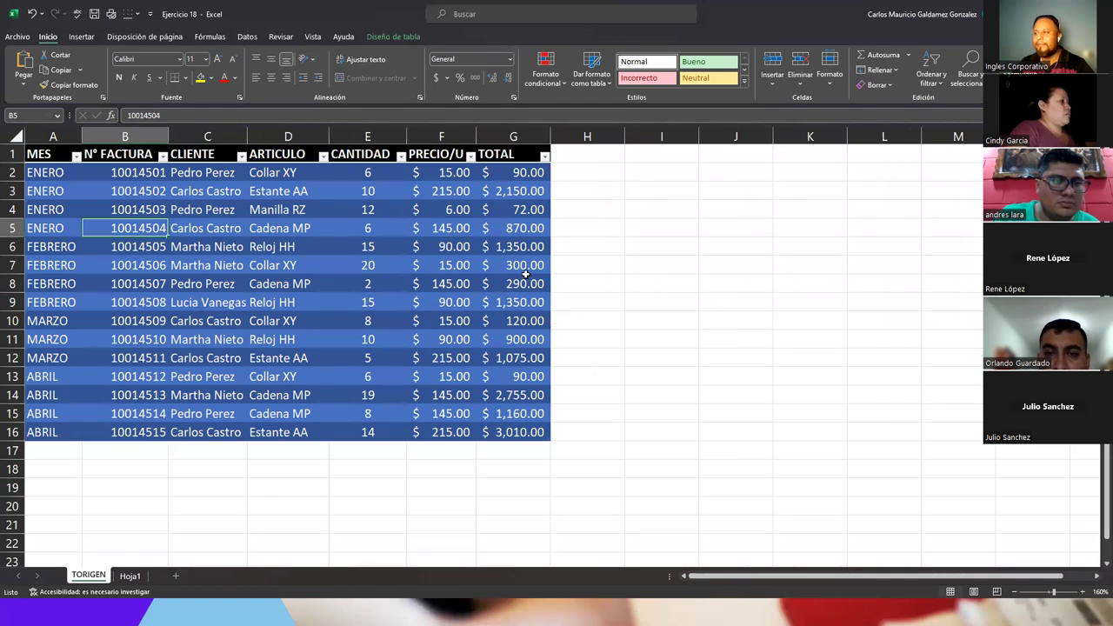
drag(519, 180, 515, 429)
- Apply Contabilidad accounting format to the Hoja1 pivot totals, showing $ 15,582.00
click(131, 576)
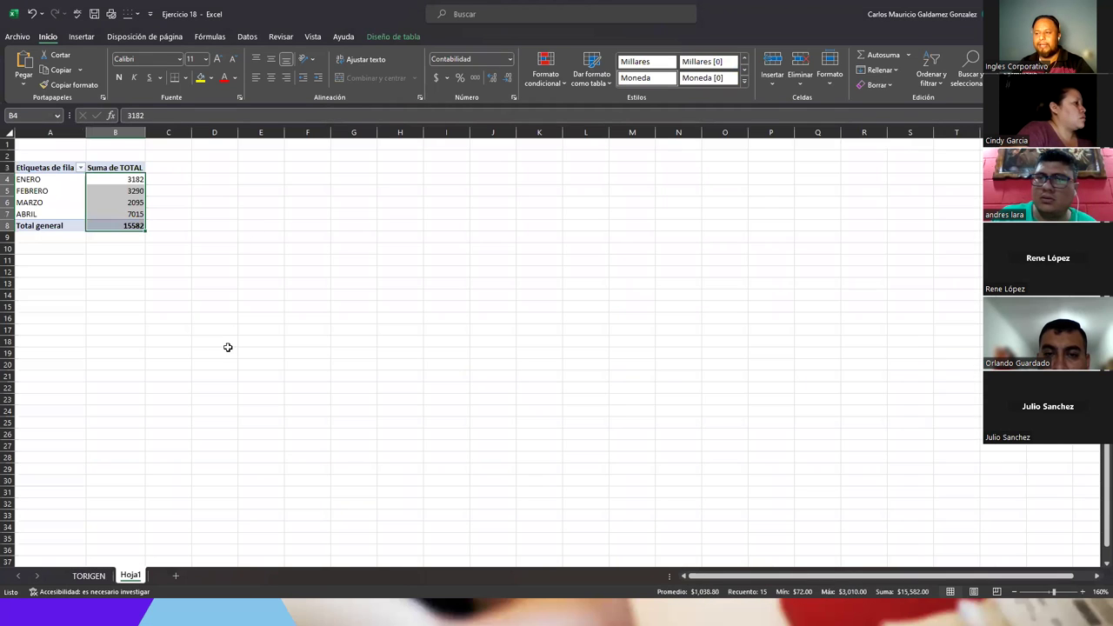
click(510, 59)
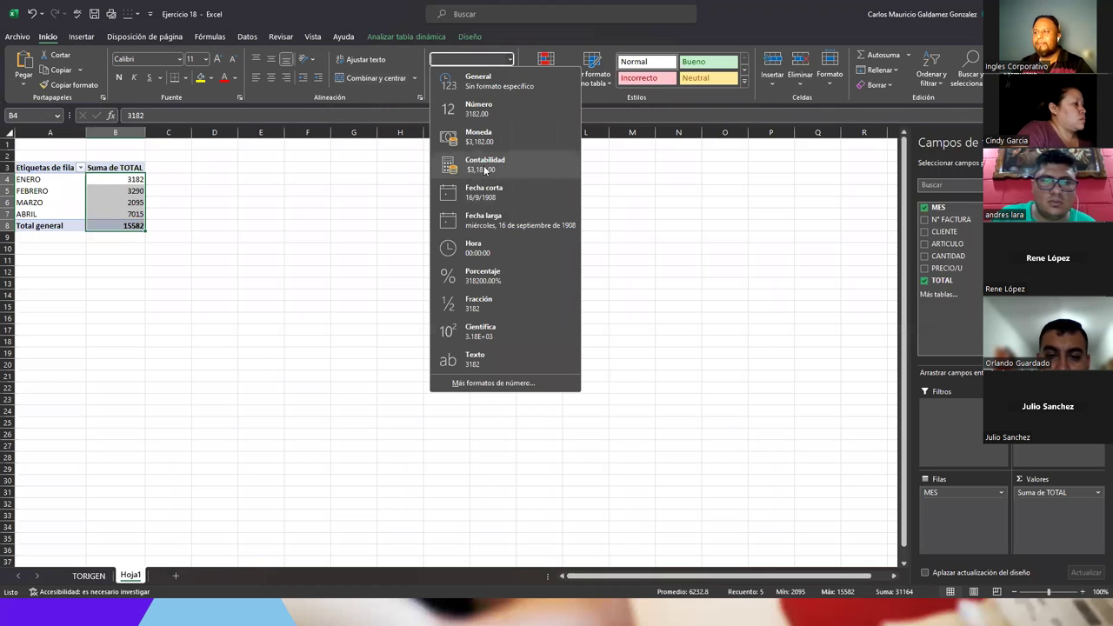
click(484, 165)
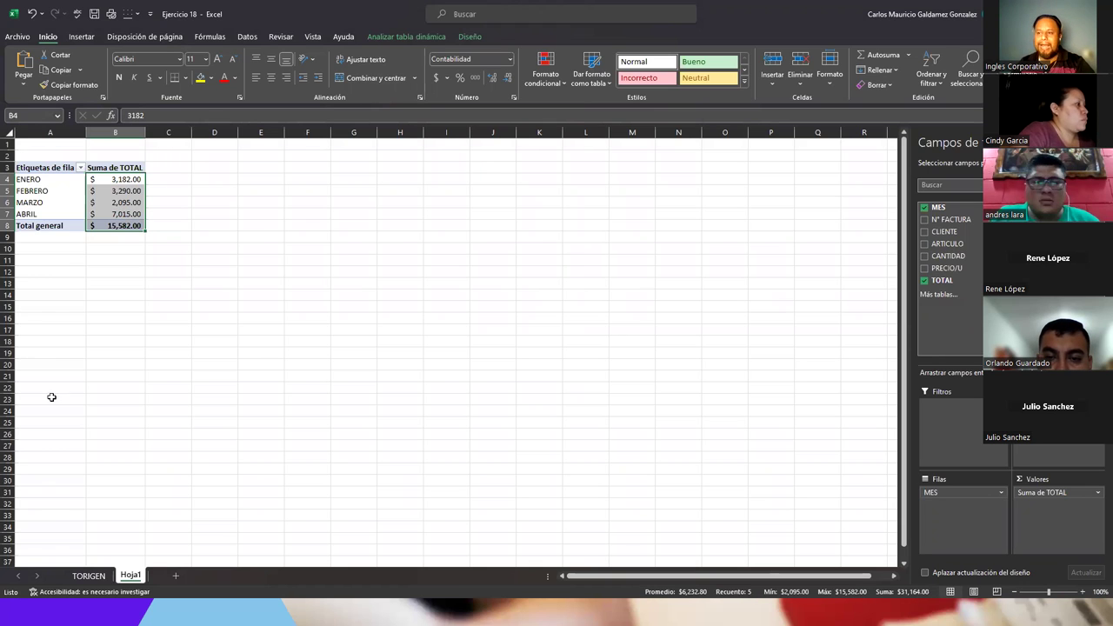
click(94, 577)
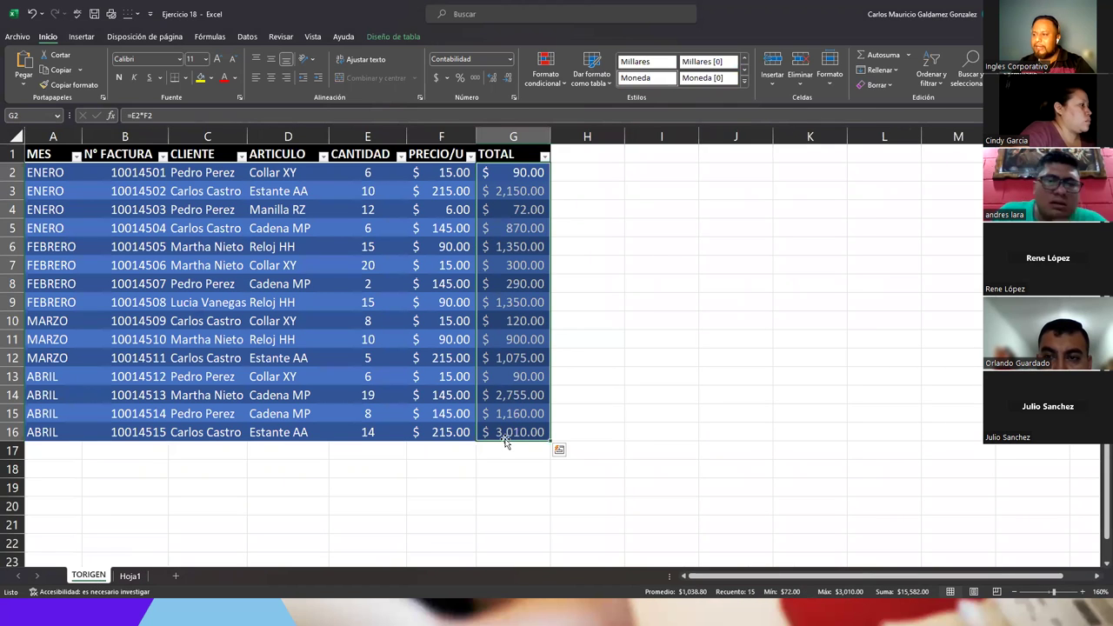
- Confirm the TORIGEN TOTAL column sums to 15582, matching the Hoja1 pivot grand total
drag(504, 172, 503, 429)
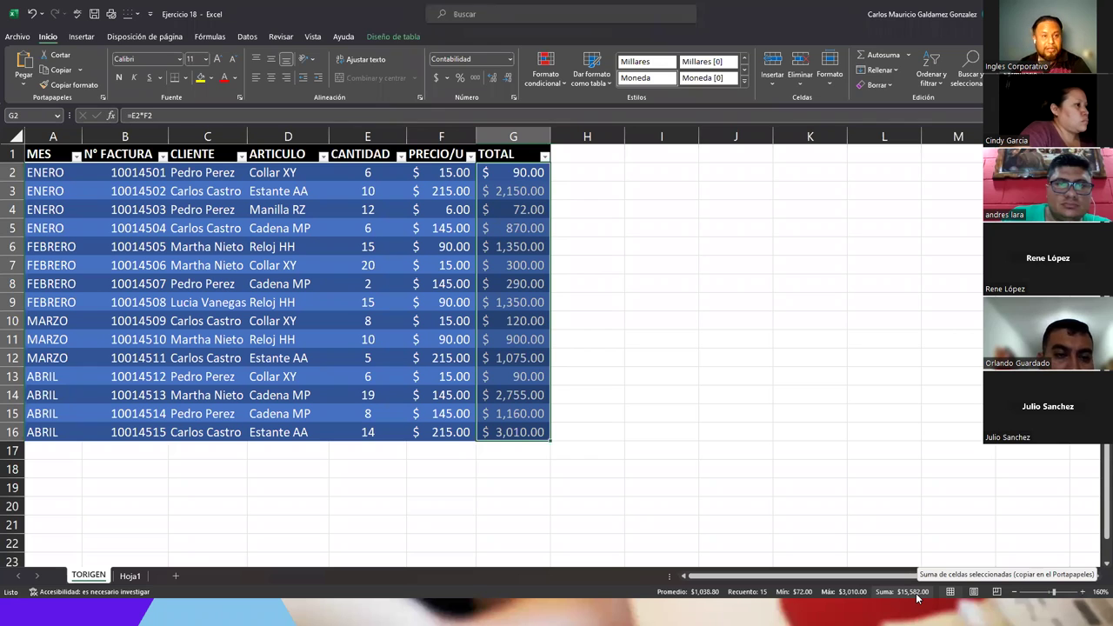
click(129, 581)
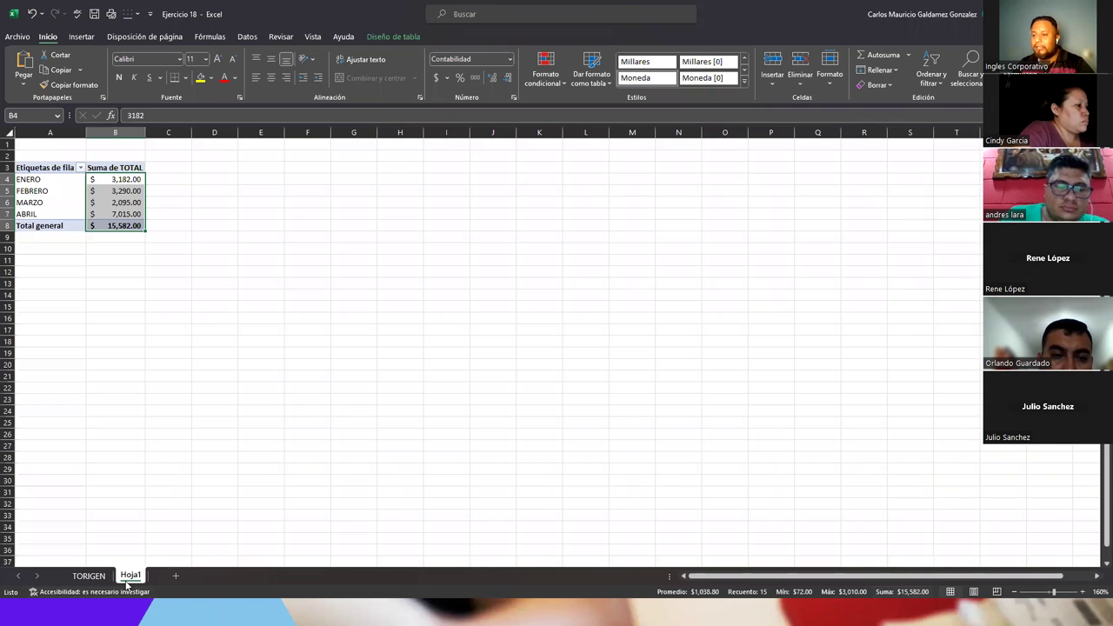
click(117, 226)
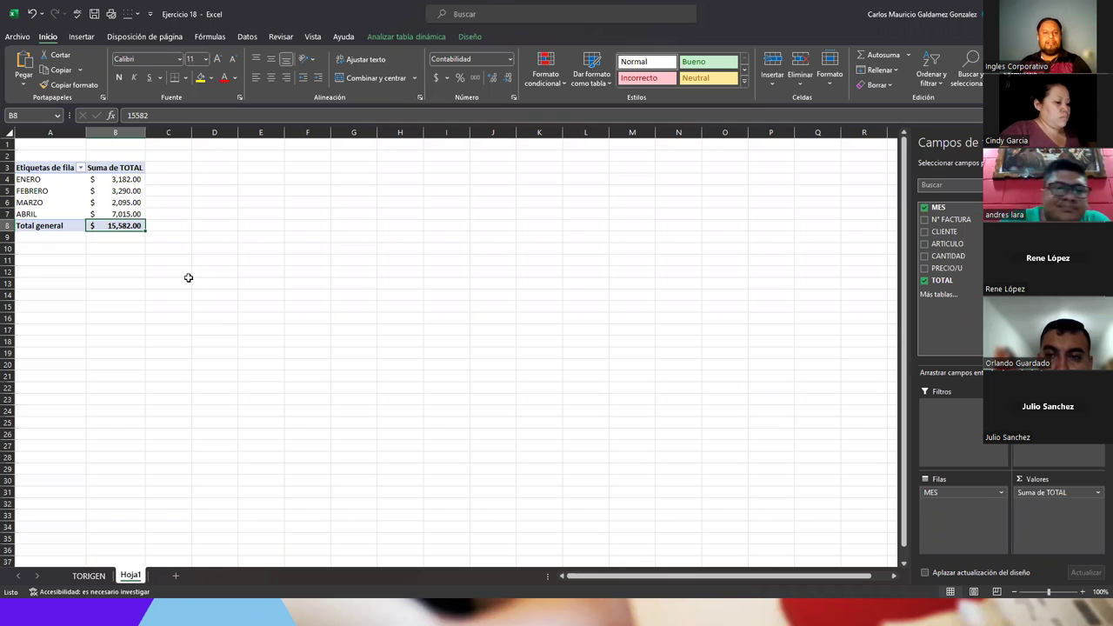
click(89, 577)
click(125, 210)
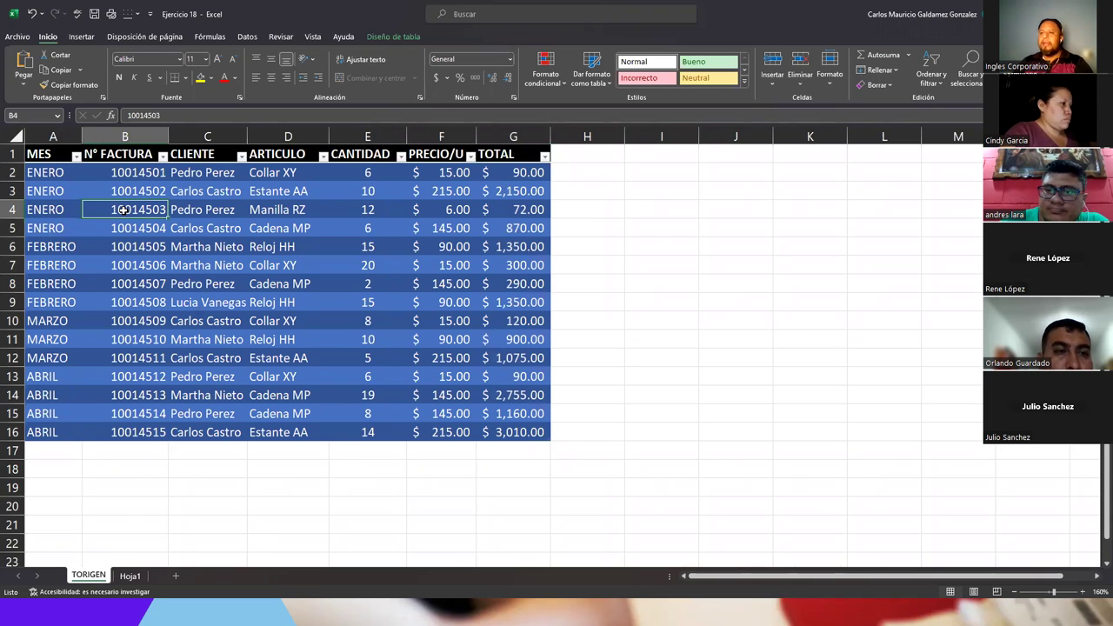
click(82, 36)
- Create the recommended Suma de TOTAL por ARTICULO pivot table on a new sheet Hoja2
click(81, 62)
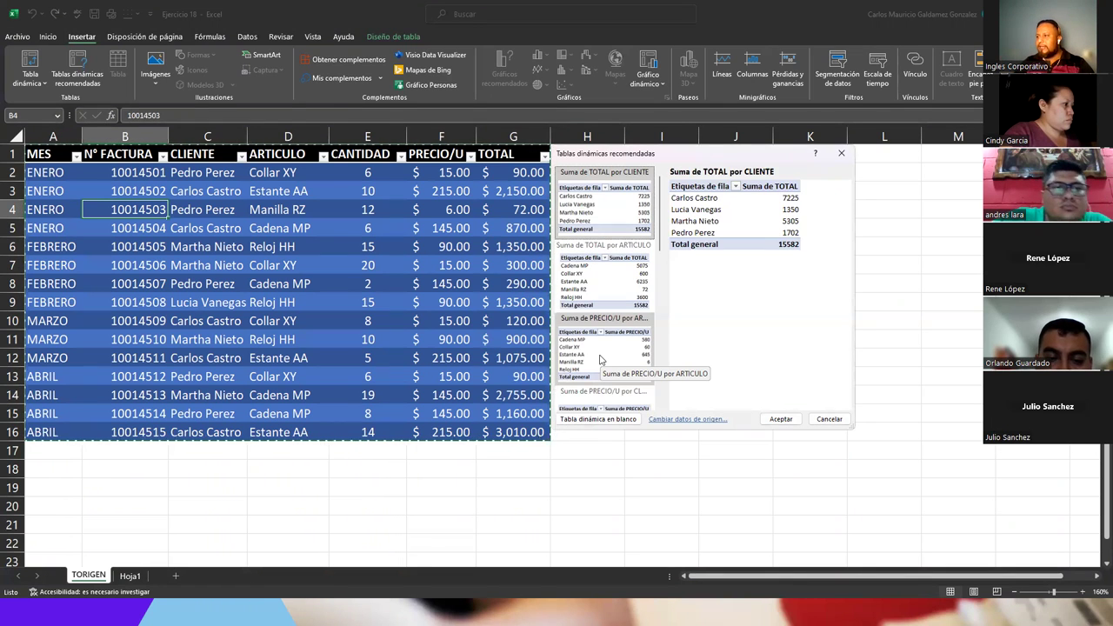
click(583, 294)
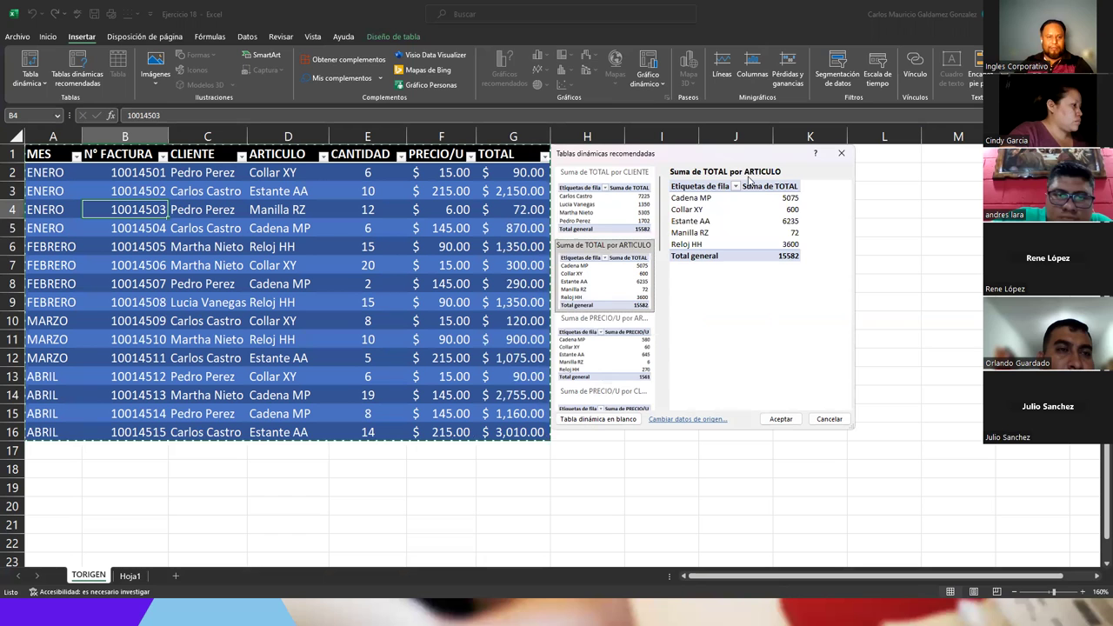
click(777, 420)
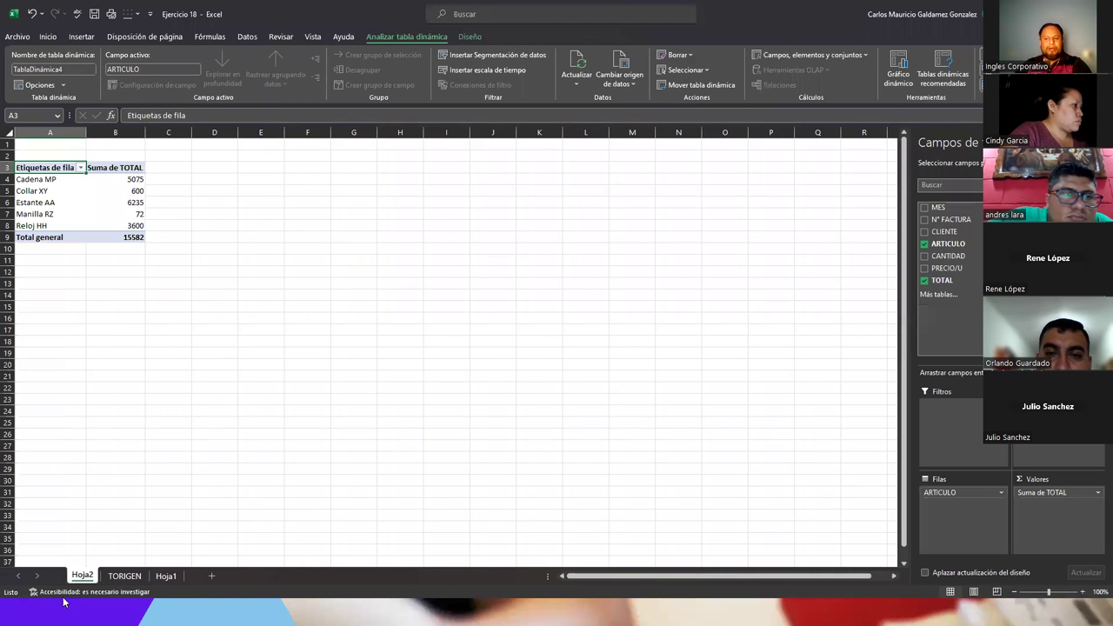
click(163, 579)
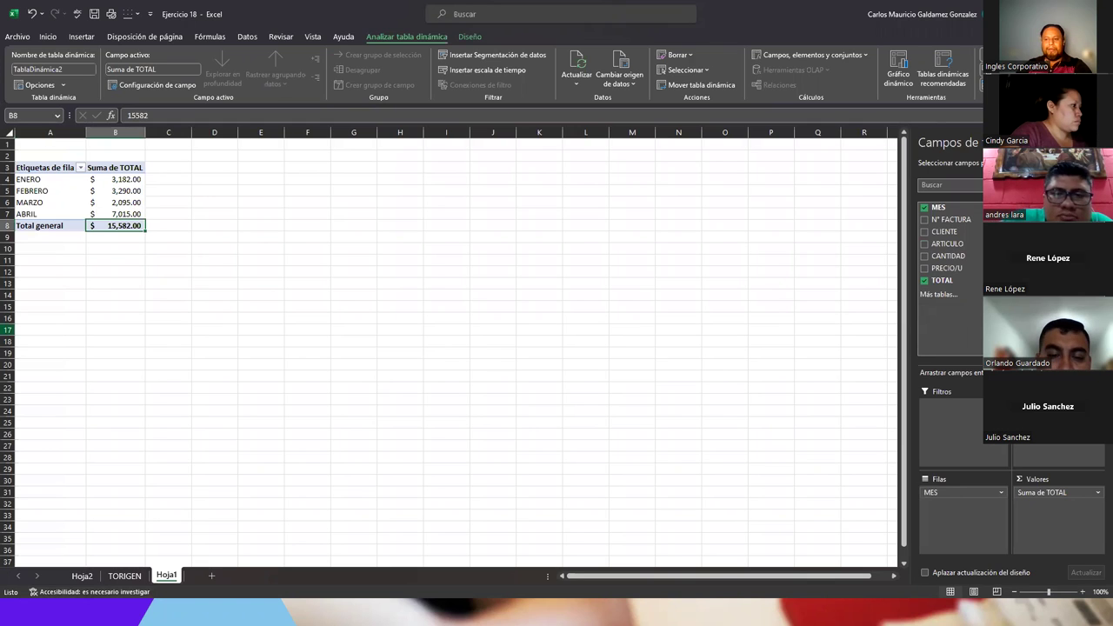
click(81, 576)
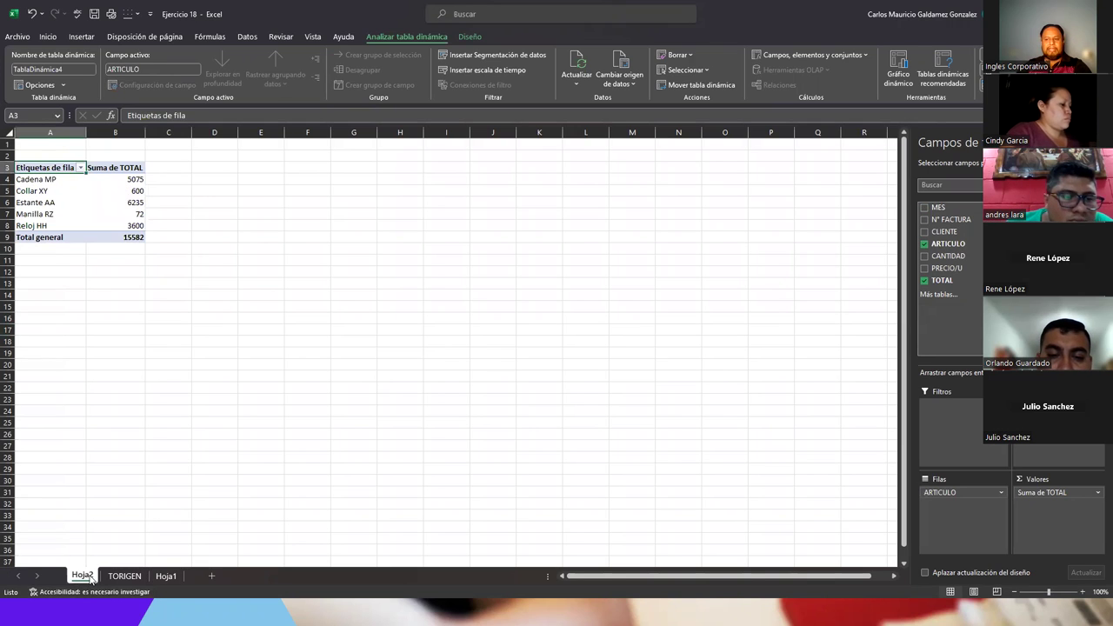
click(54, 190)
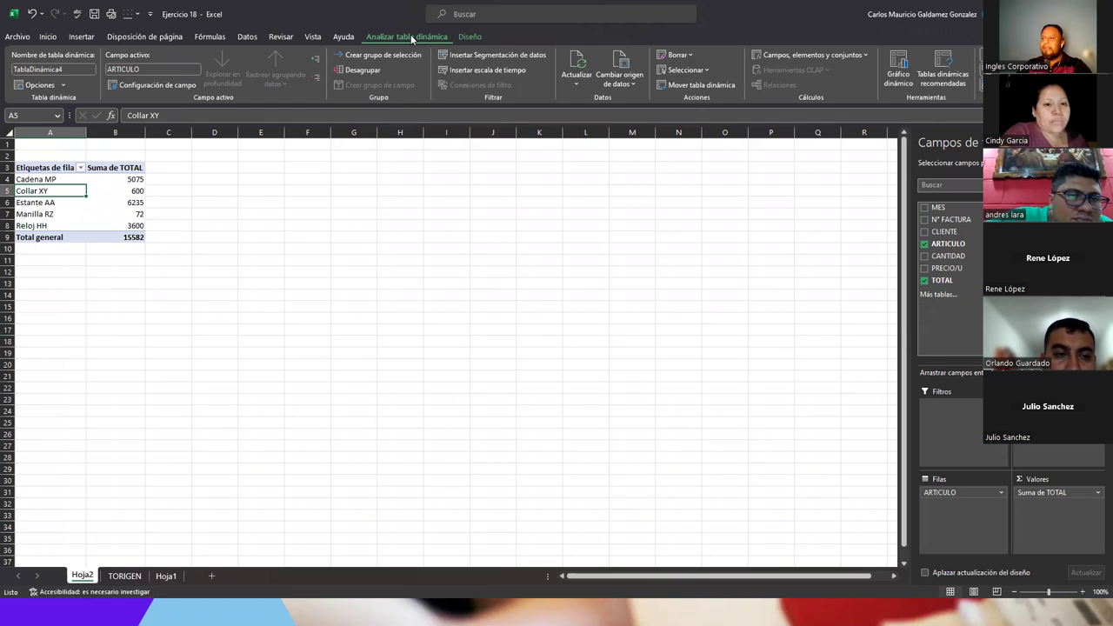
click(464, 38)
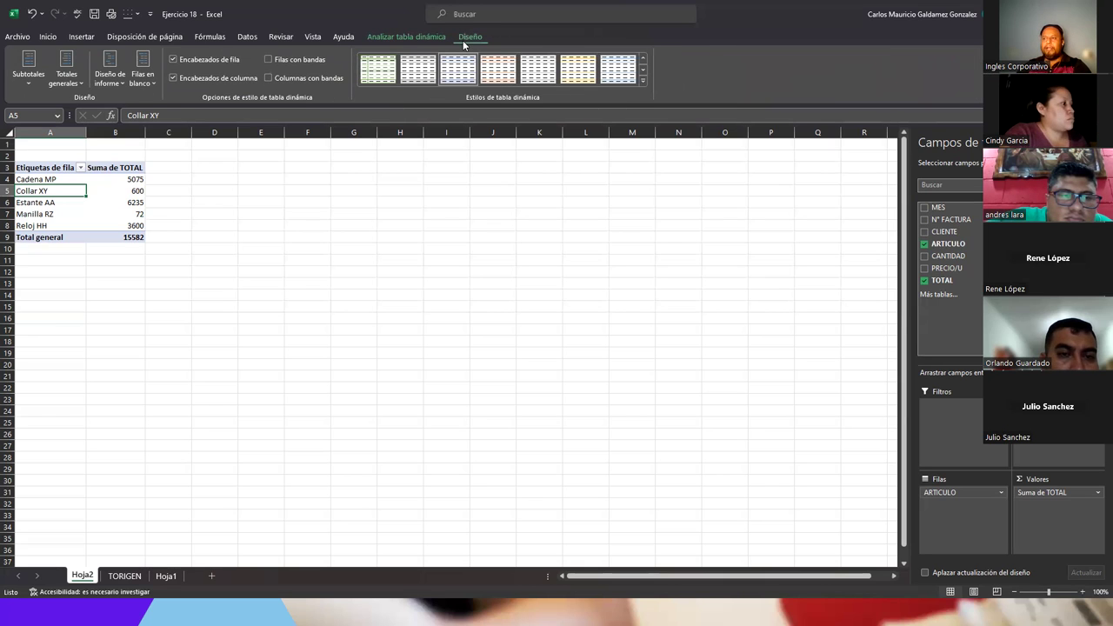
click(421, 37)
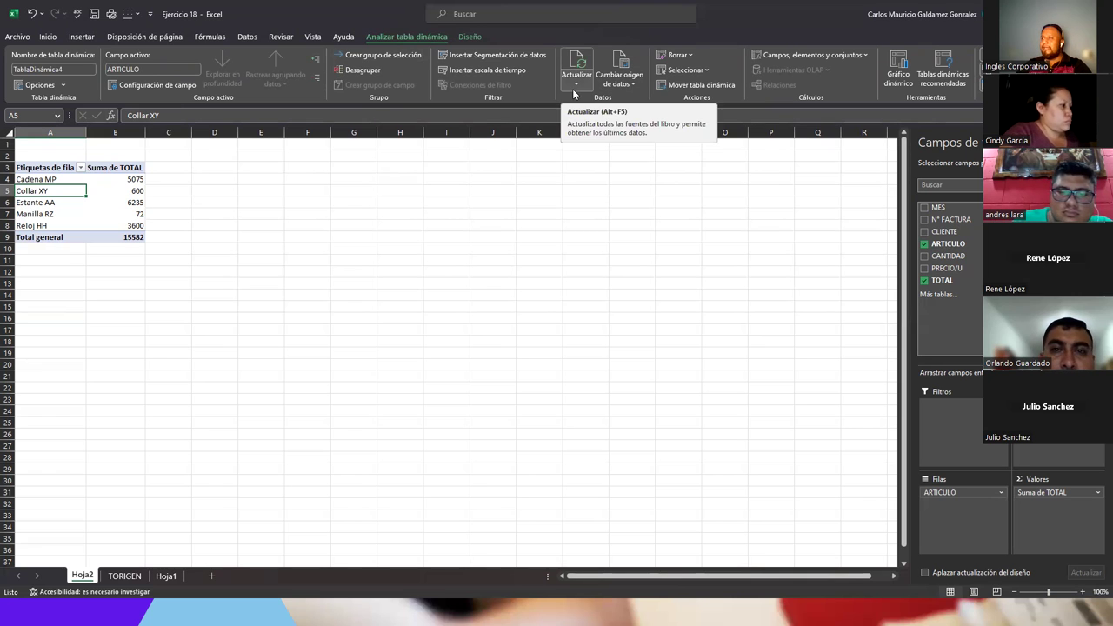
- Move the ARTICULO pivot table from Hoja2 to Hoja1 starting at cell A11
click(674, 92)
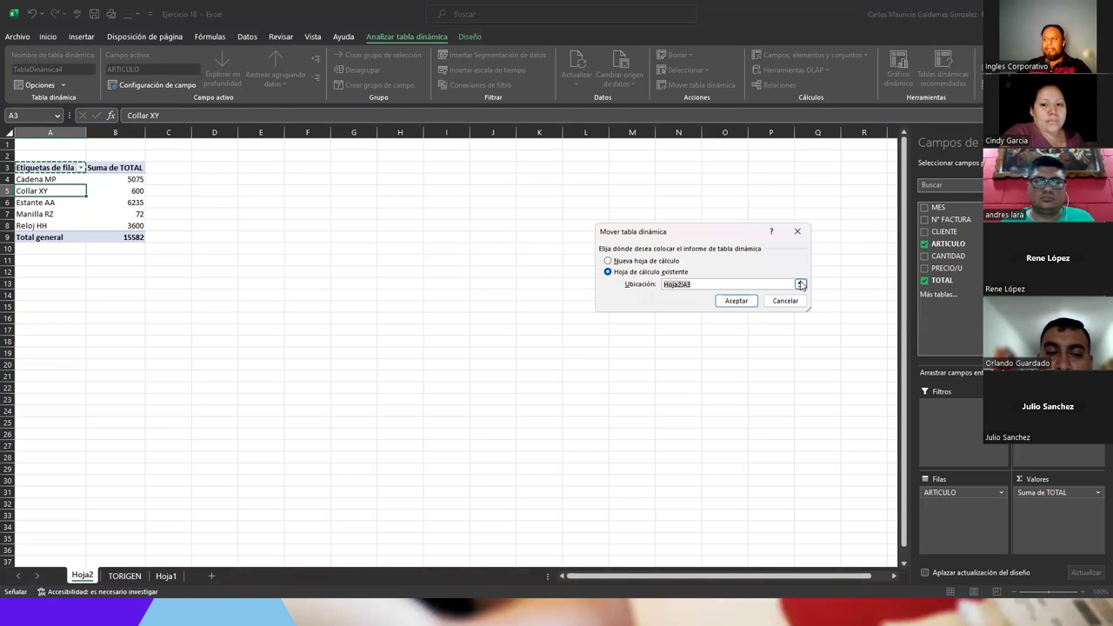
click(799, 283)
click(166, 575)
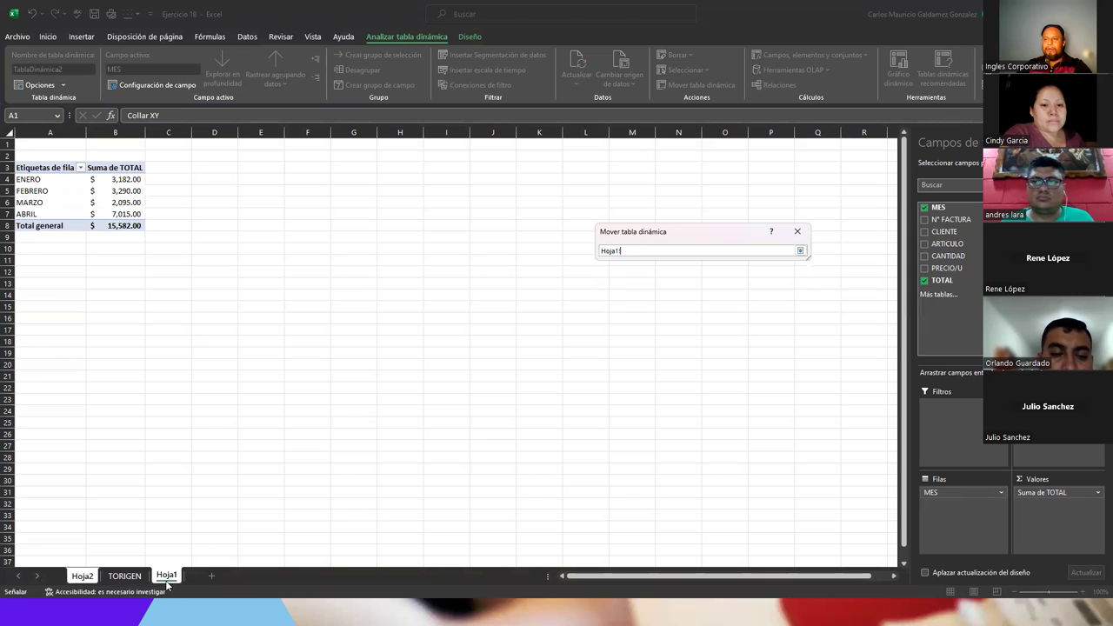
click(20, 259)
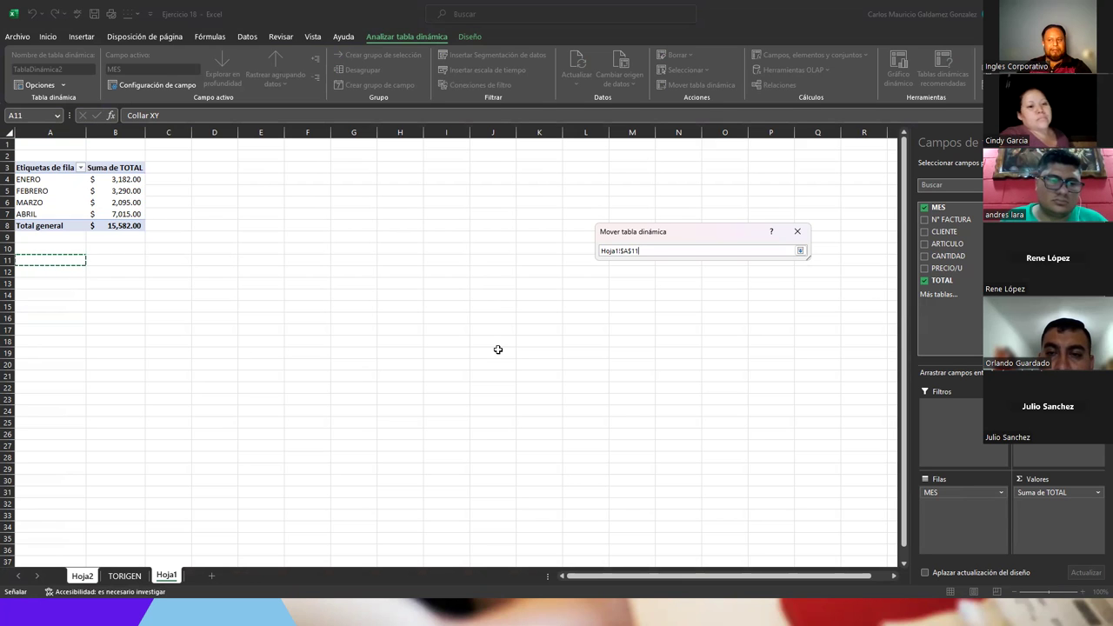
click(799, 250)
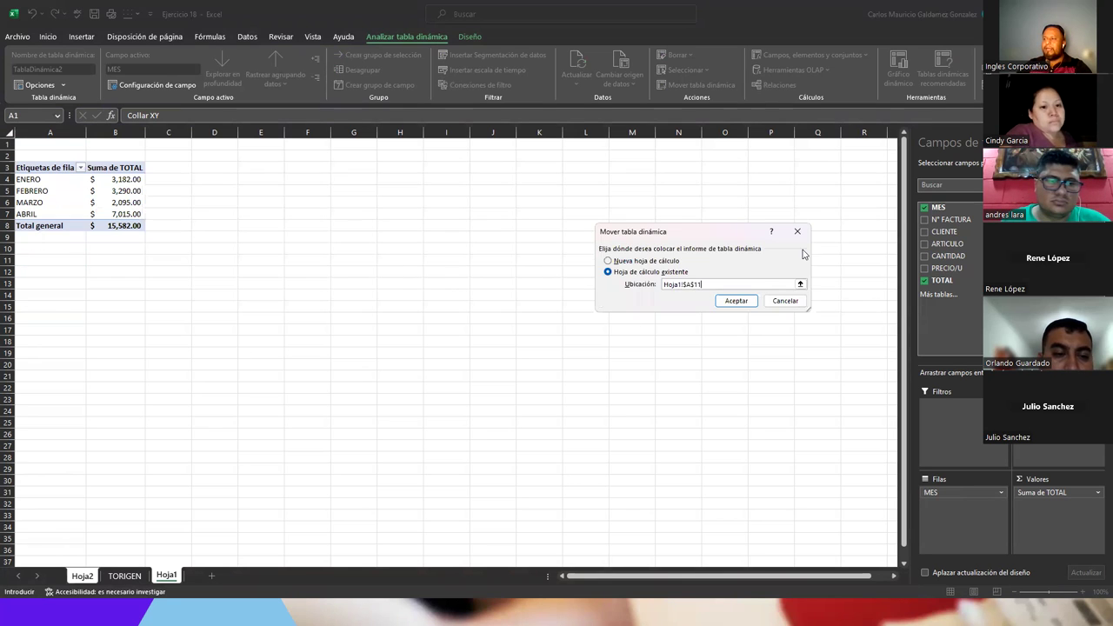
click(743, 302)
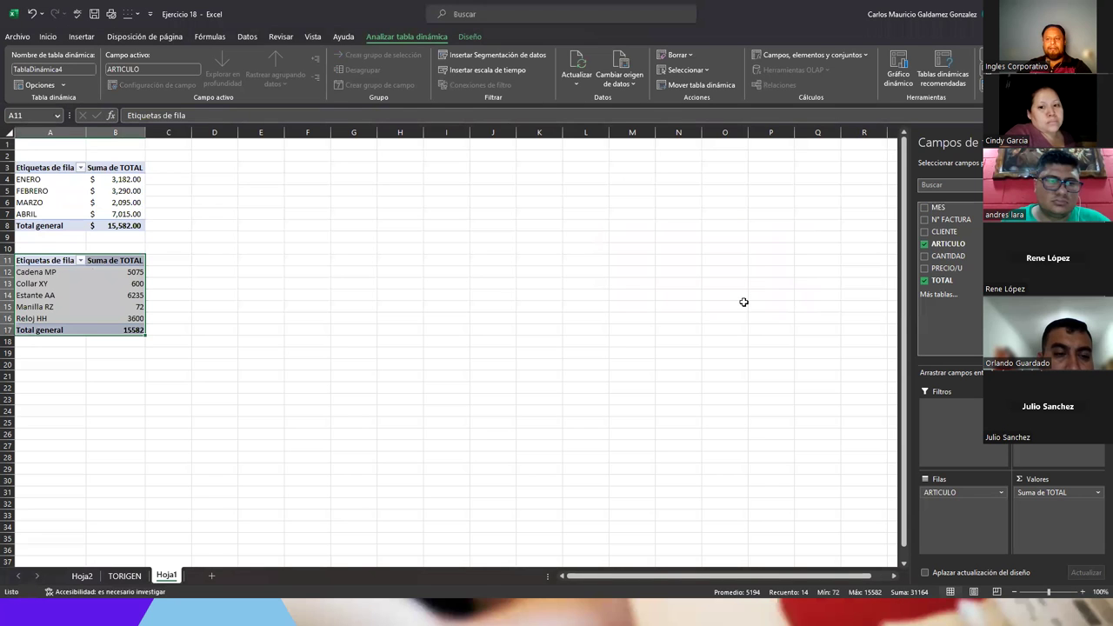
click(78, 577)
- Delete the empty Hoja2 sheet and return to Hoja1 with both pivot tables
right_click(79, 578)
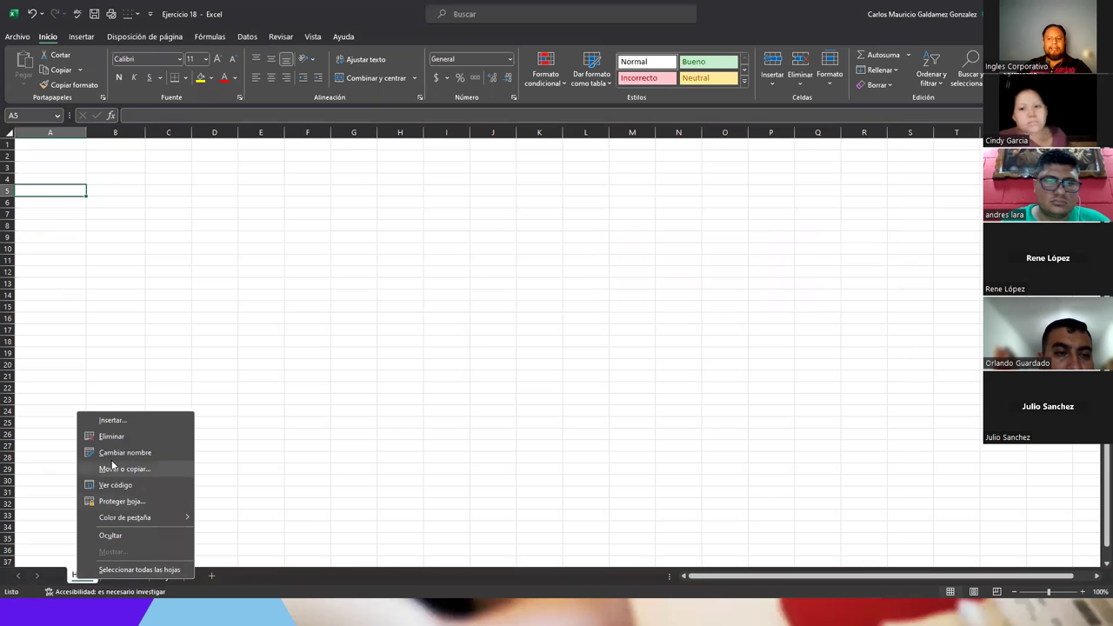
click(113, 443)
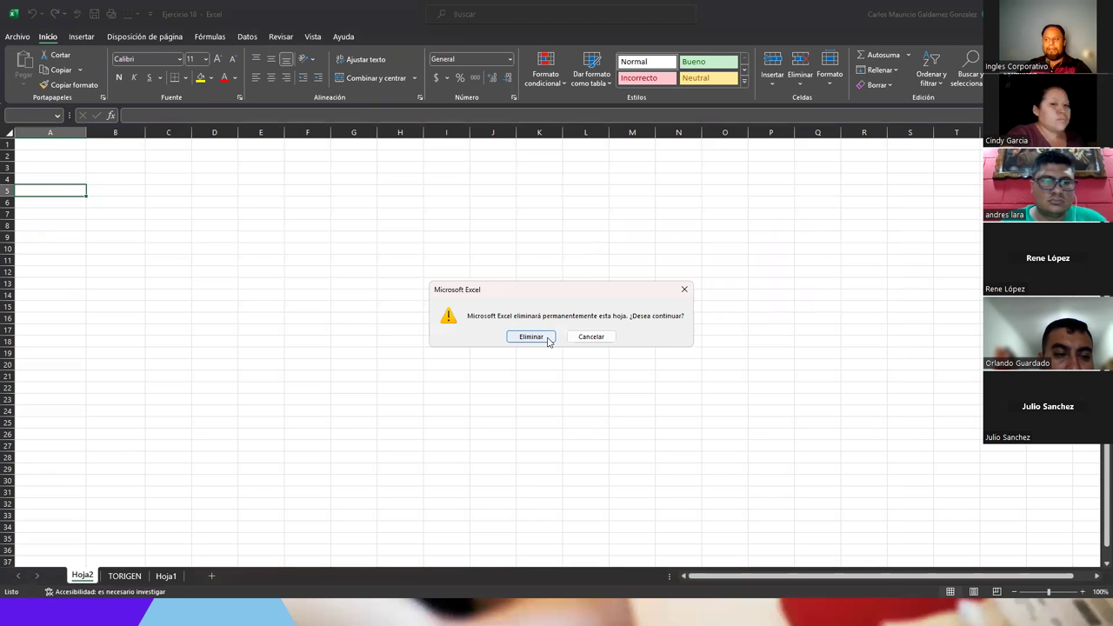
click(547, 337)
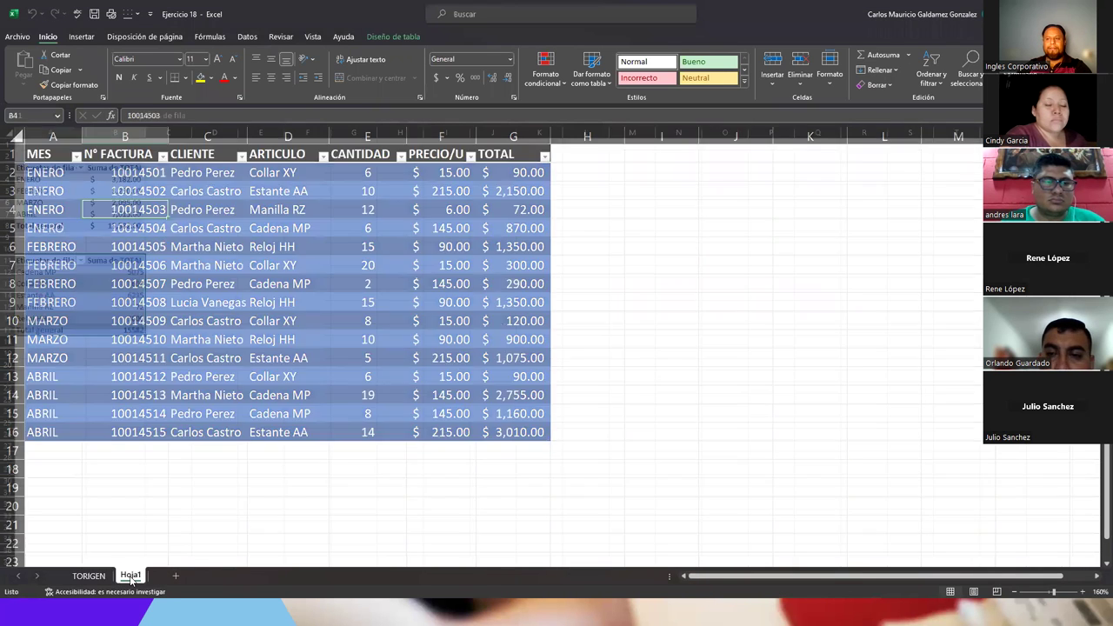
click(130, 575)
click(82, 296)
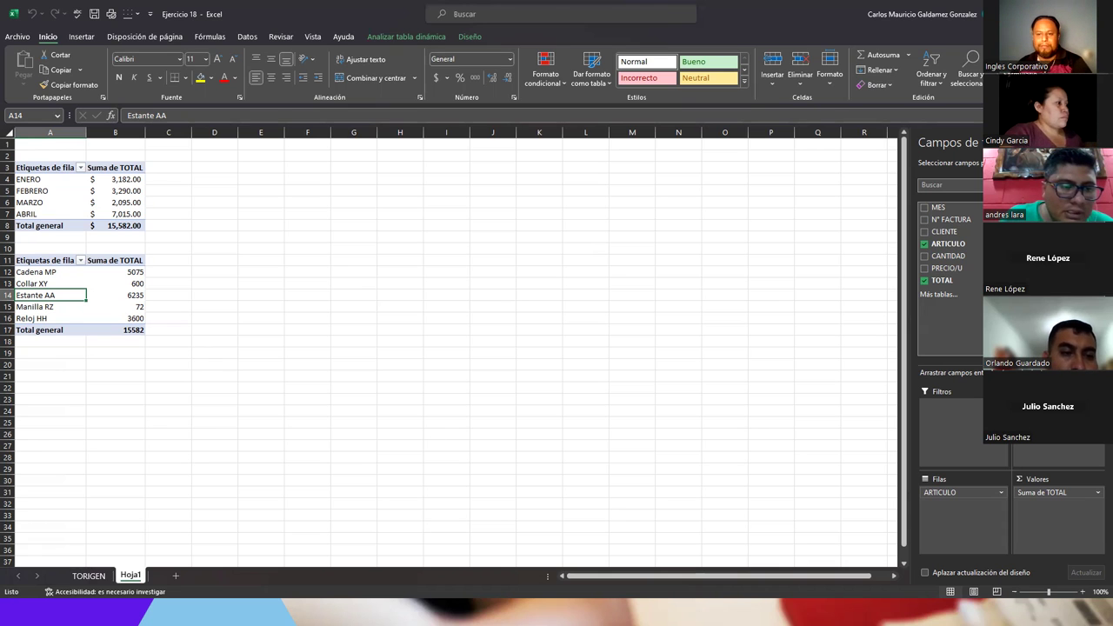
key(alt+Tab)
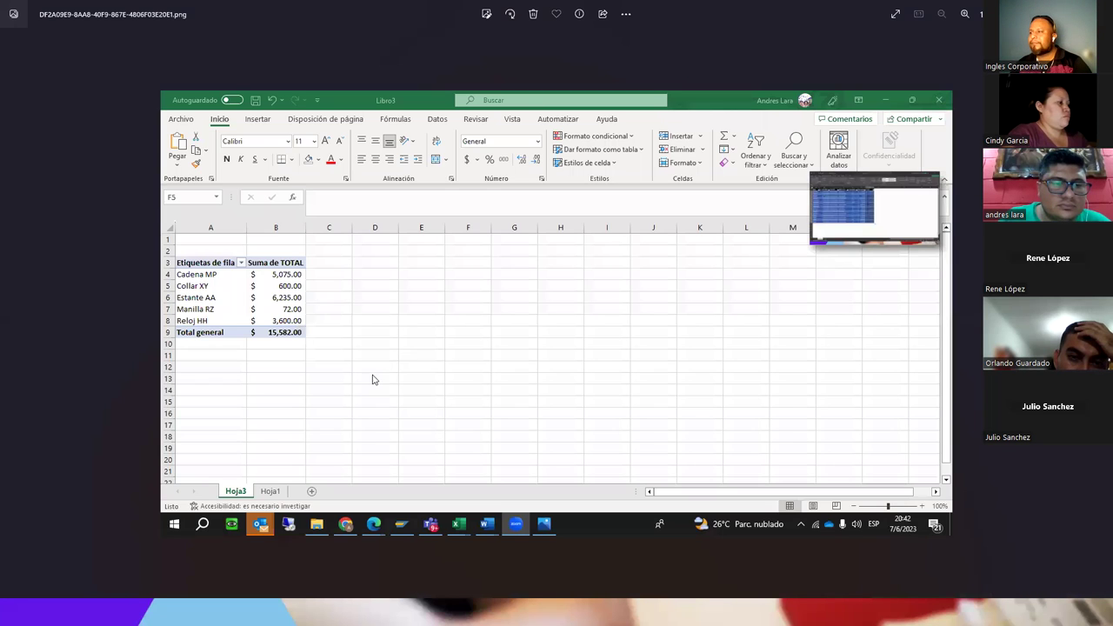
scroll(405, 386, up, 3)
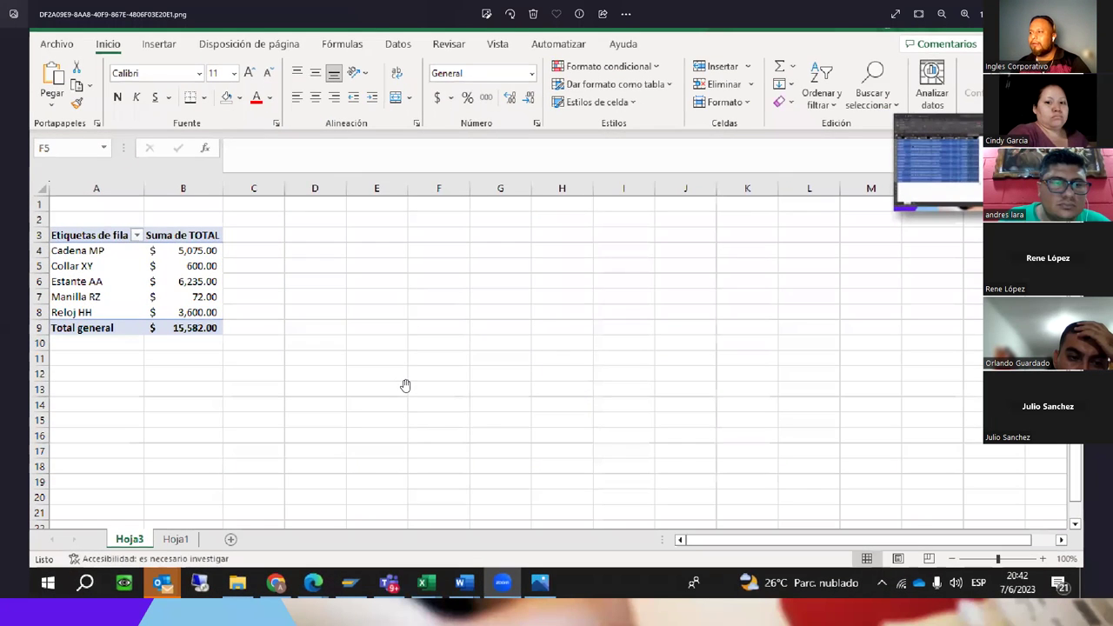
scroll(404, 385, down, 3)
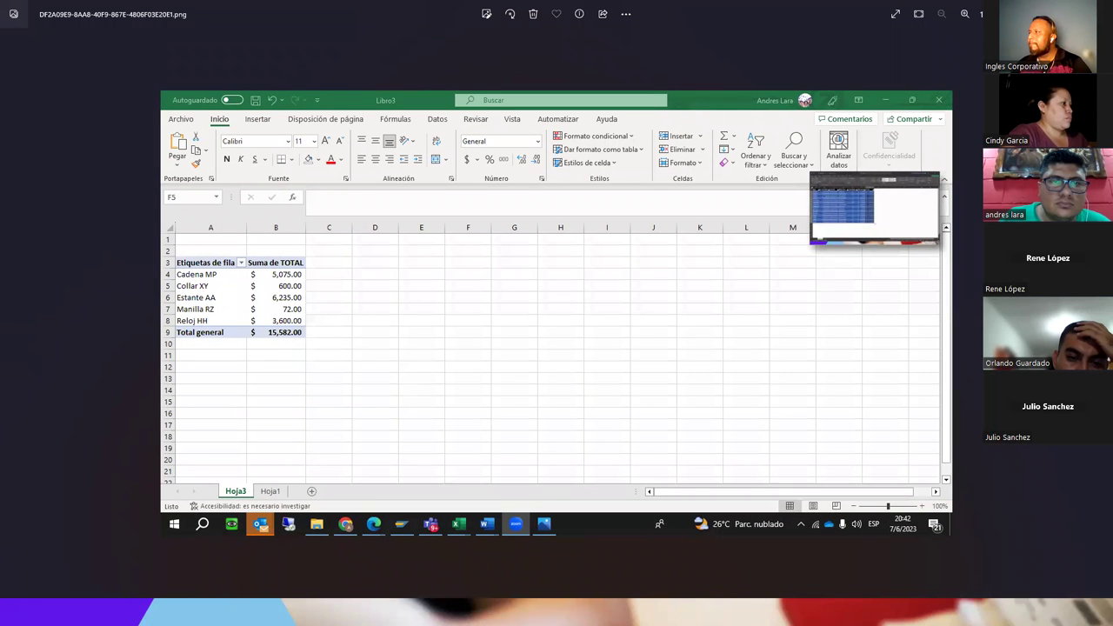
key(alt+Tab)
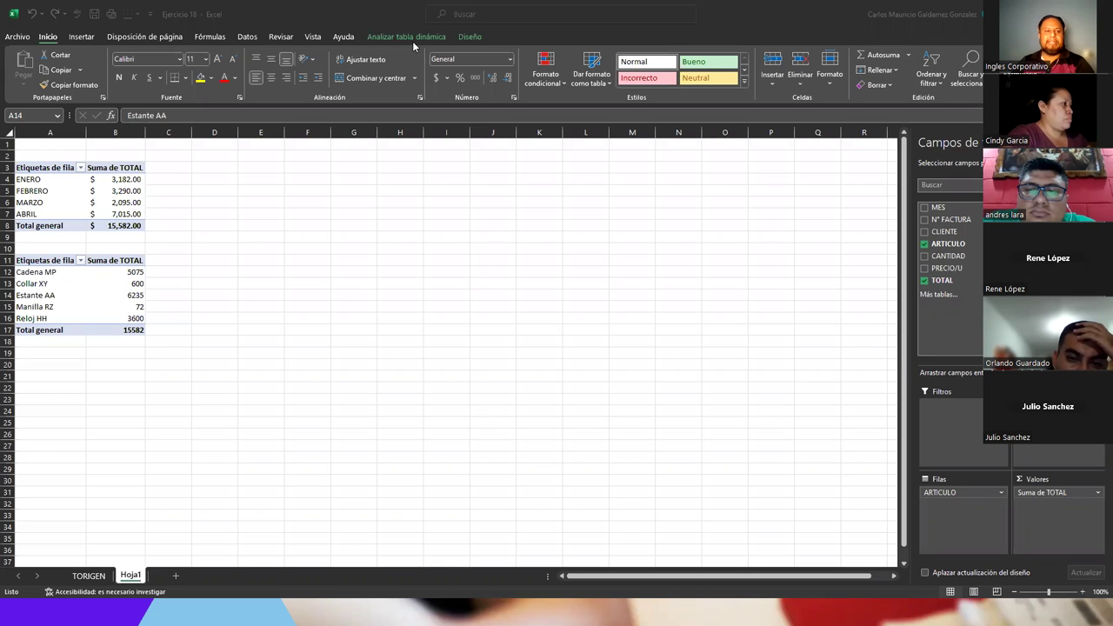
- Back in Excel, select a month in the MES pivot table and show the Diseño style options
click(93, 294)
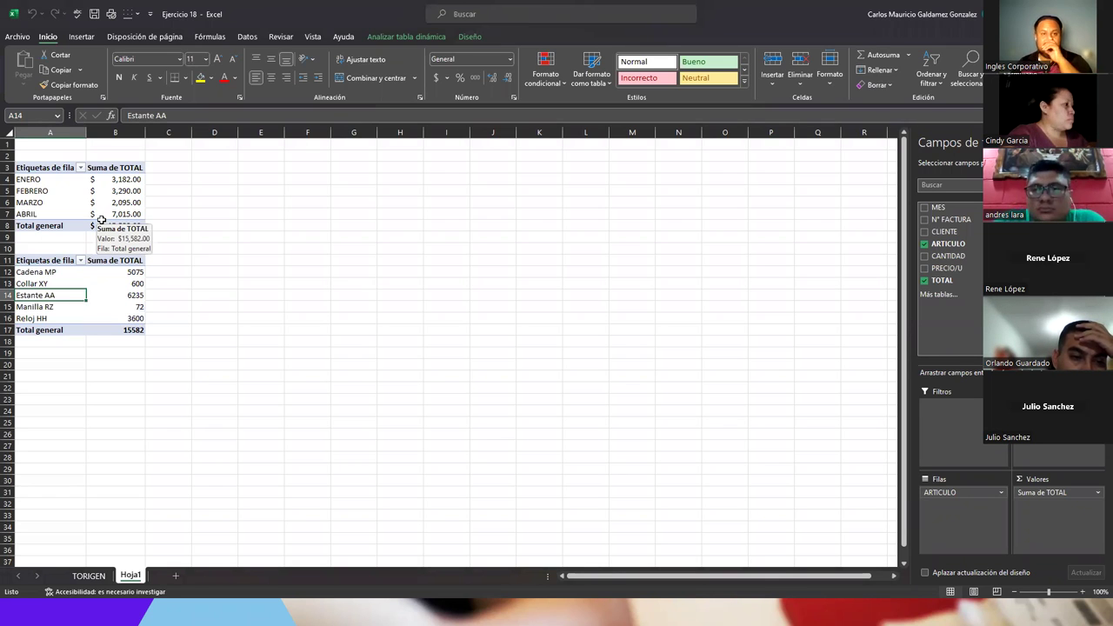
click(43, 192)
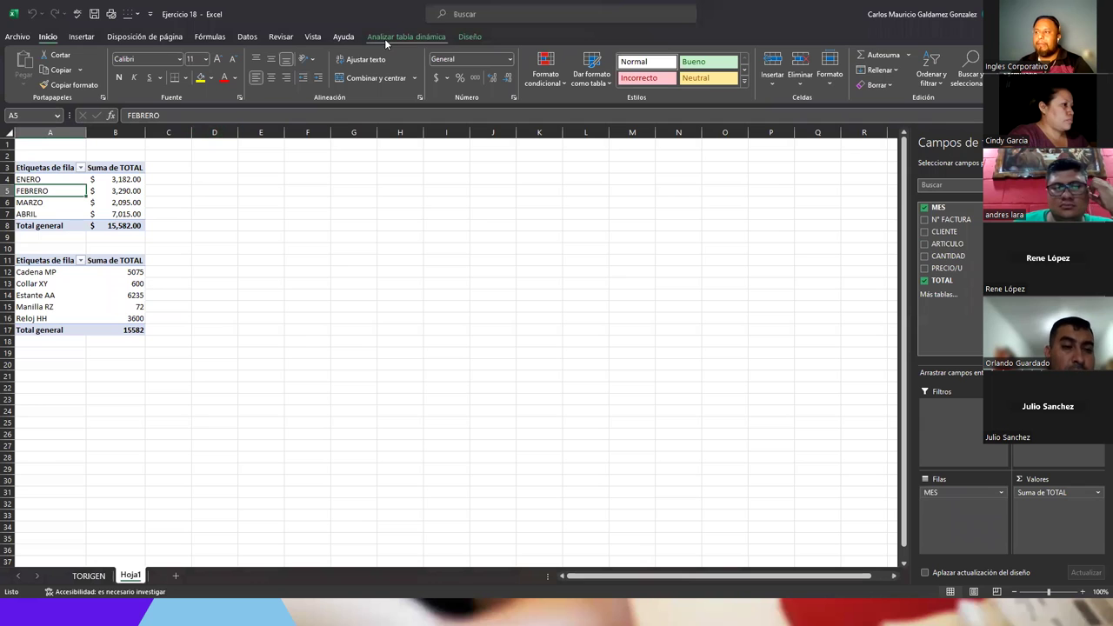
click(469, 37)
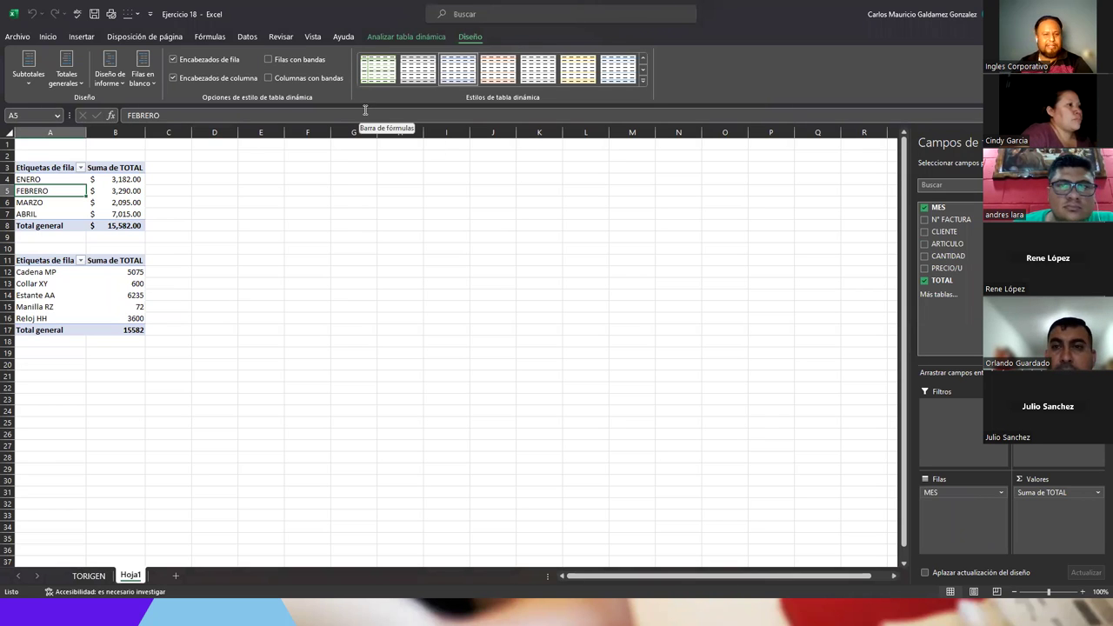
- Apply the Verde oscuro dark green style to the month pivot table
click(643, 80)
scroll(533, 202, down, 1)
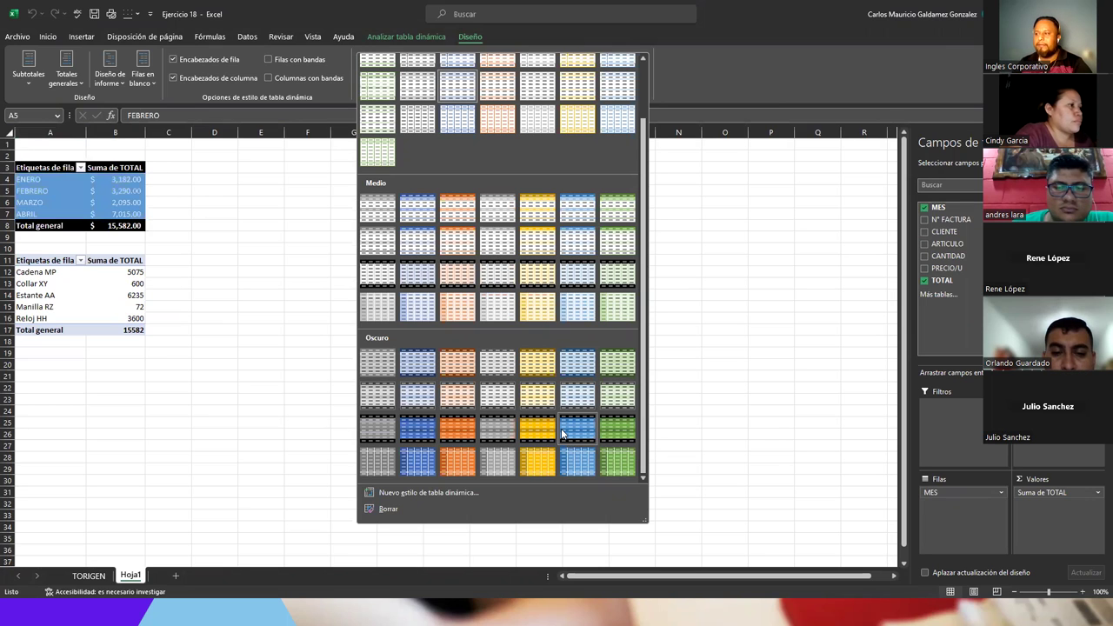
click(616, 433)
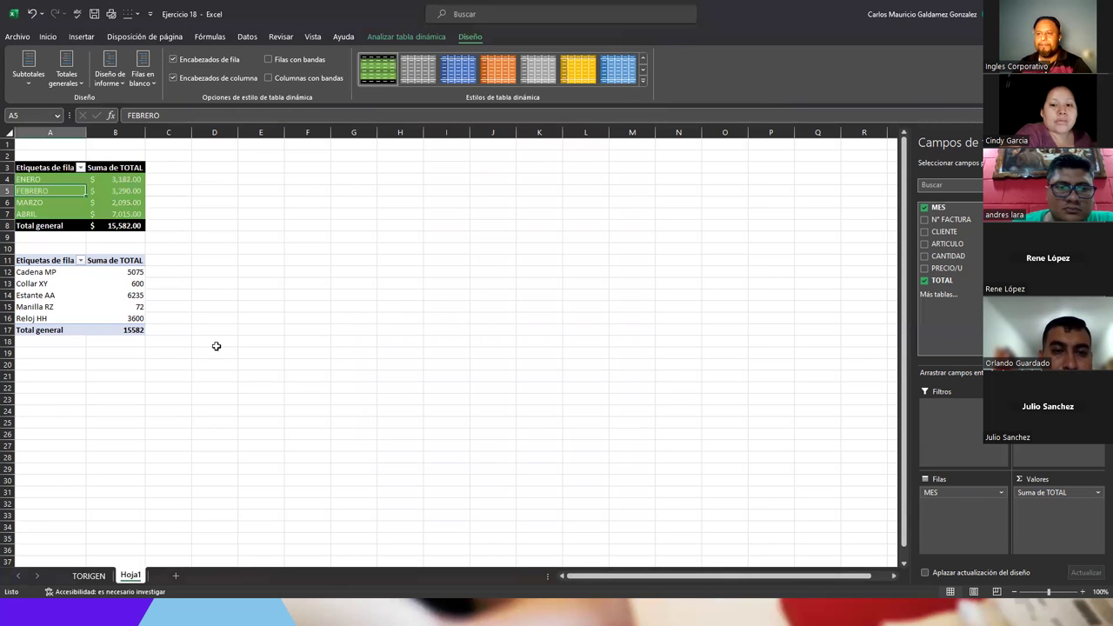
- Apply a dark orange style to the ARTICULO pivot table
click(69, 286)
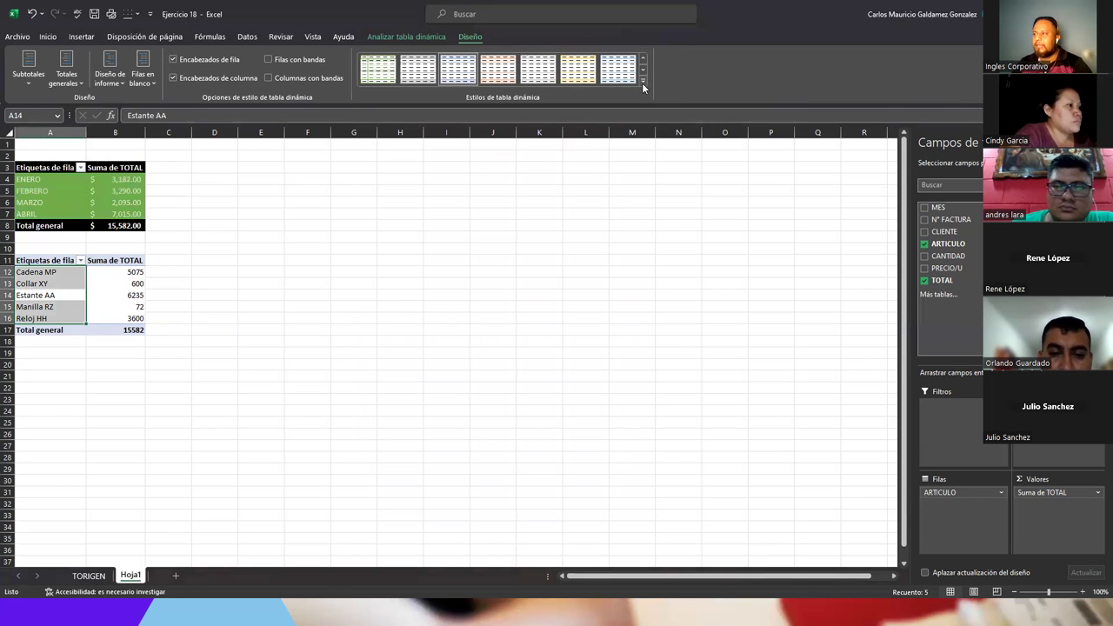
click(642, 81)
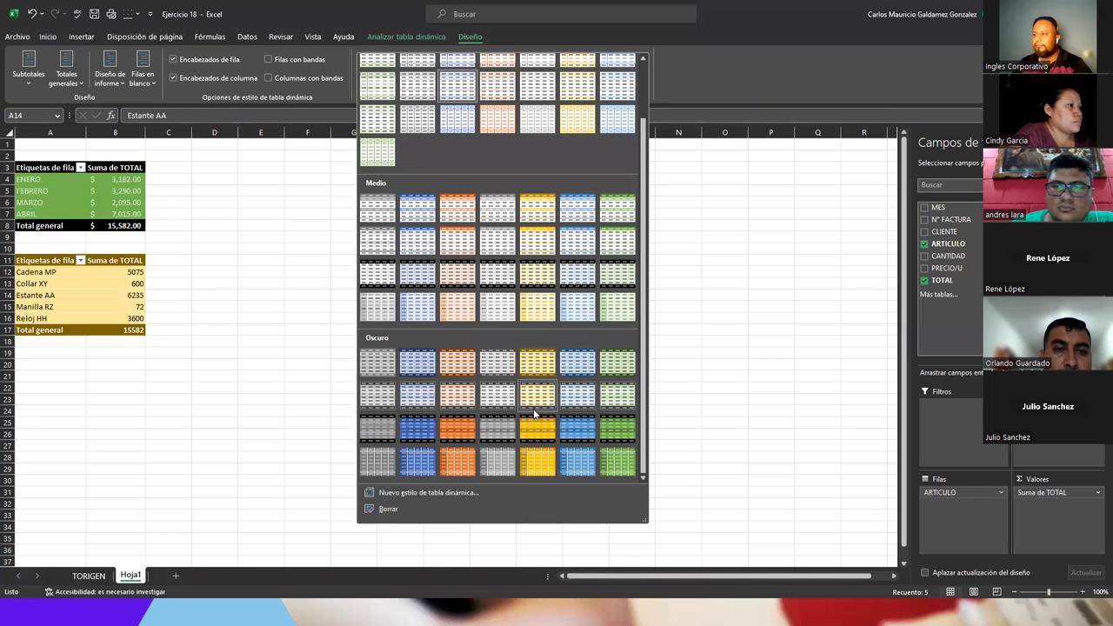
click(460, 434)
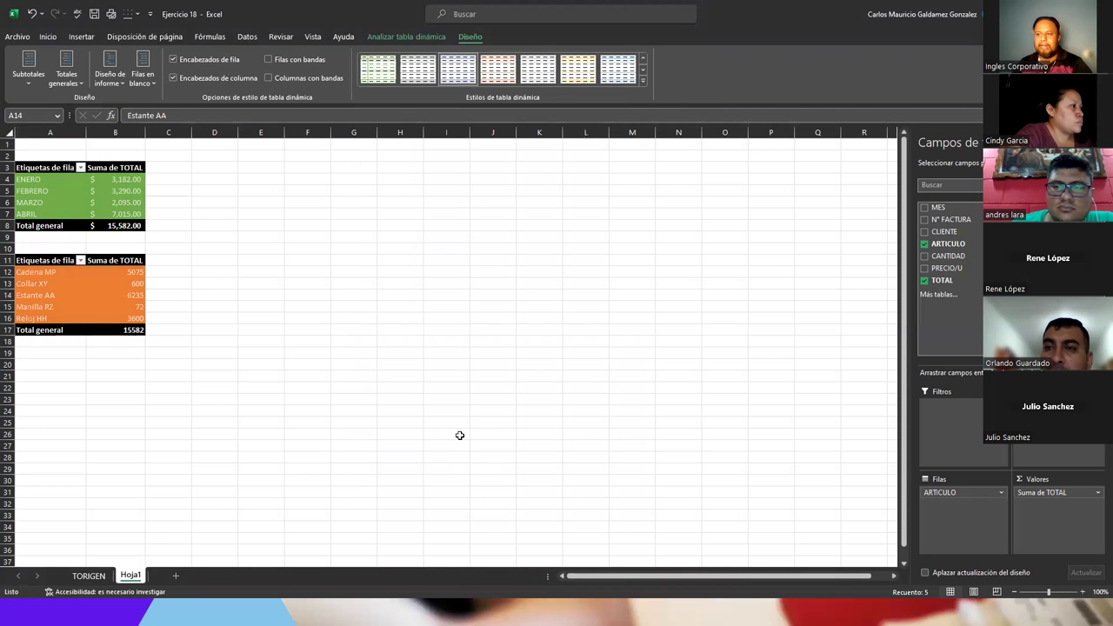
click(120, 294)
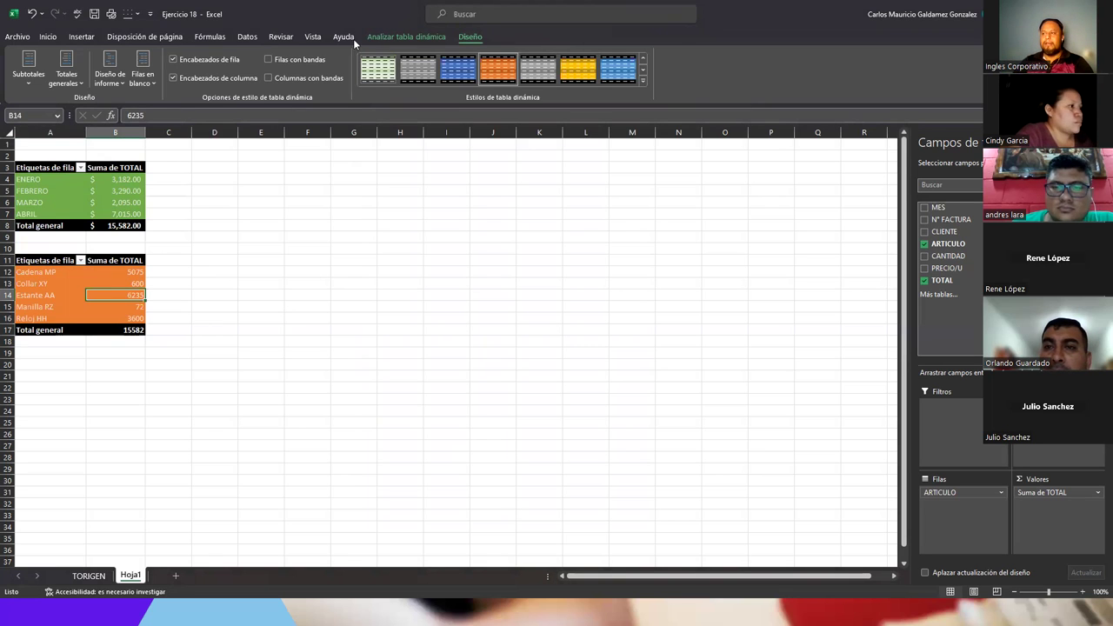
- Review both Hoja1 pivots, then go to the first empty row below the TORIGEN table
click(391, 34)
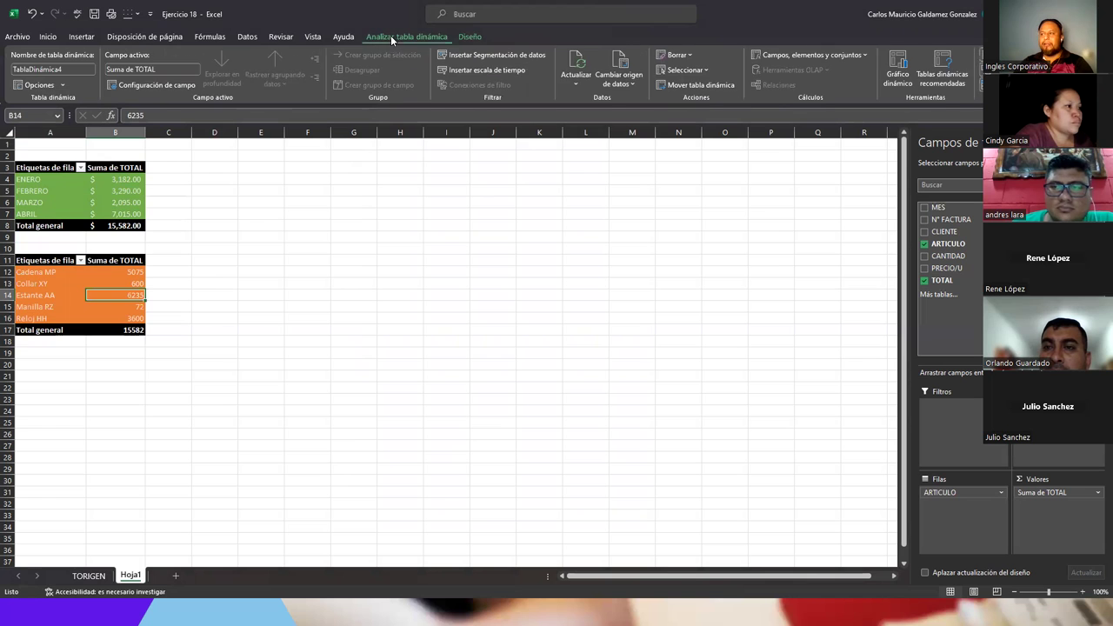
click(470, 36)
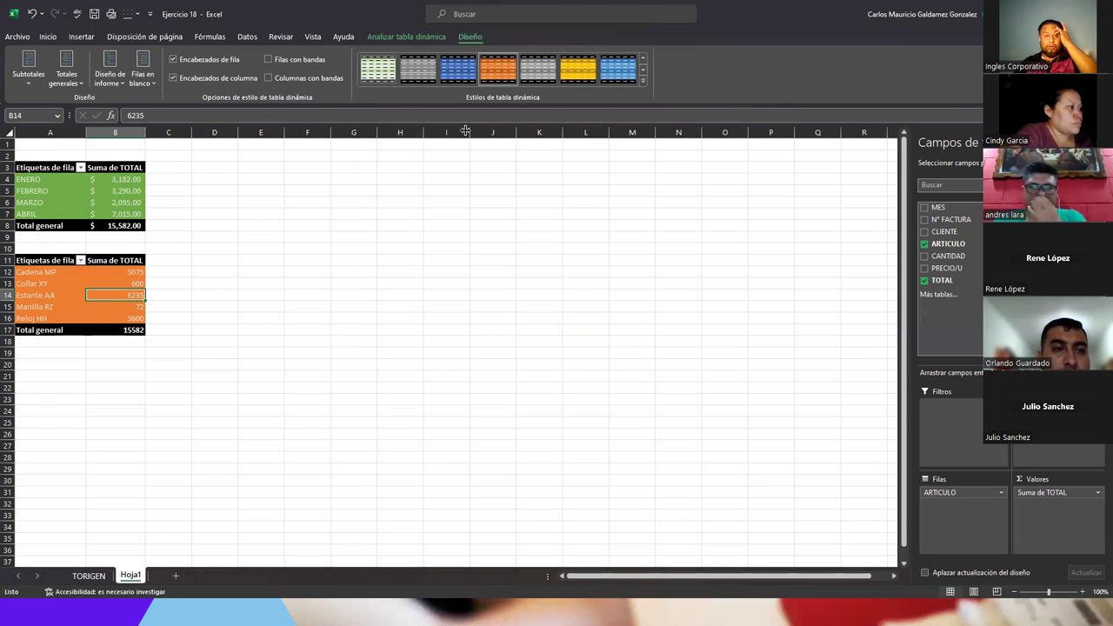
click(402, 39)
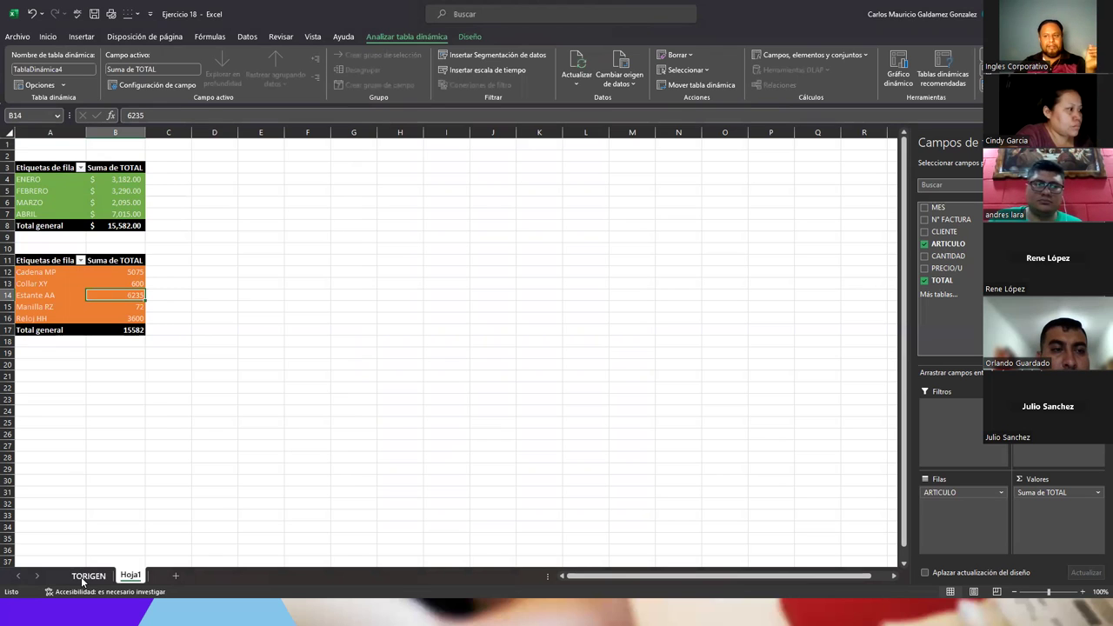
click(23, 178)
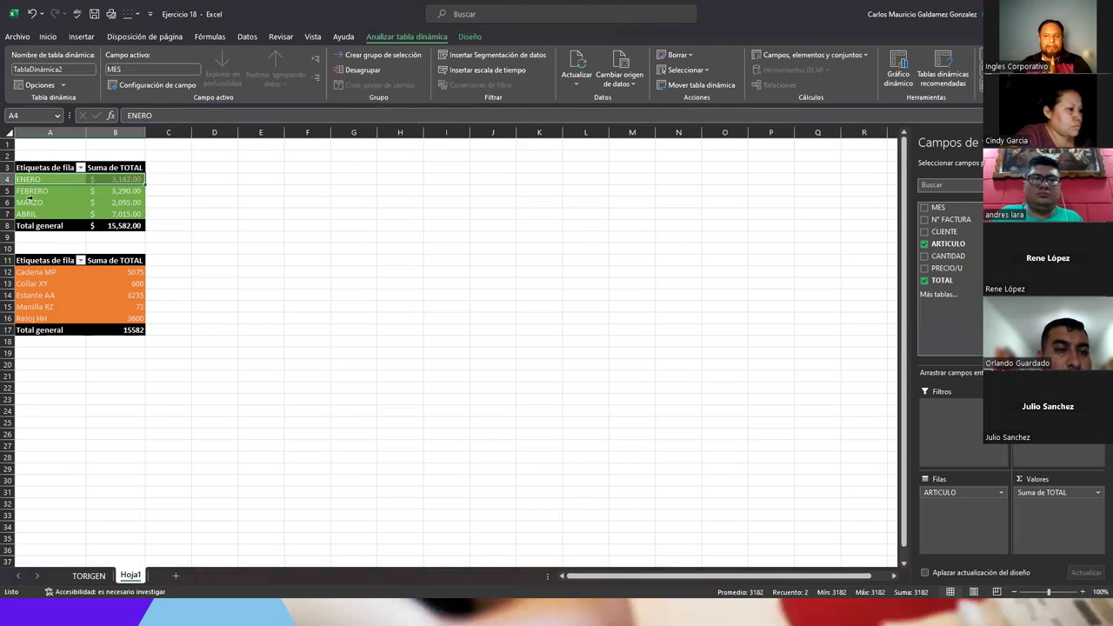
drag(43, 273, 45, 319)
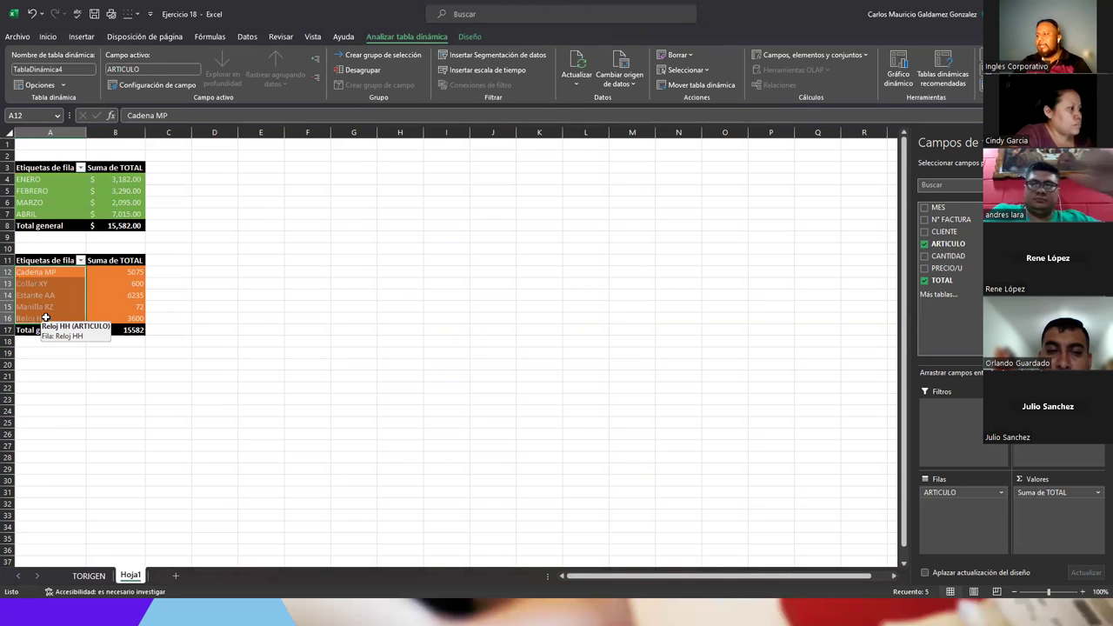
click(89, 576)
click(46, 449)
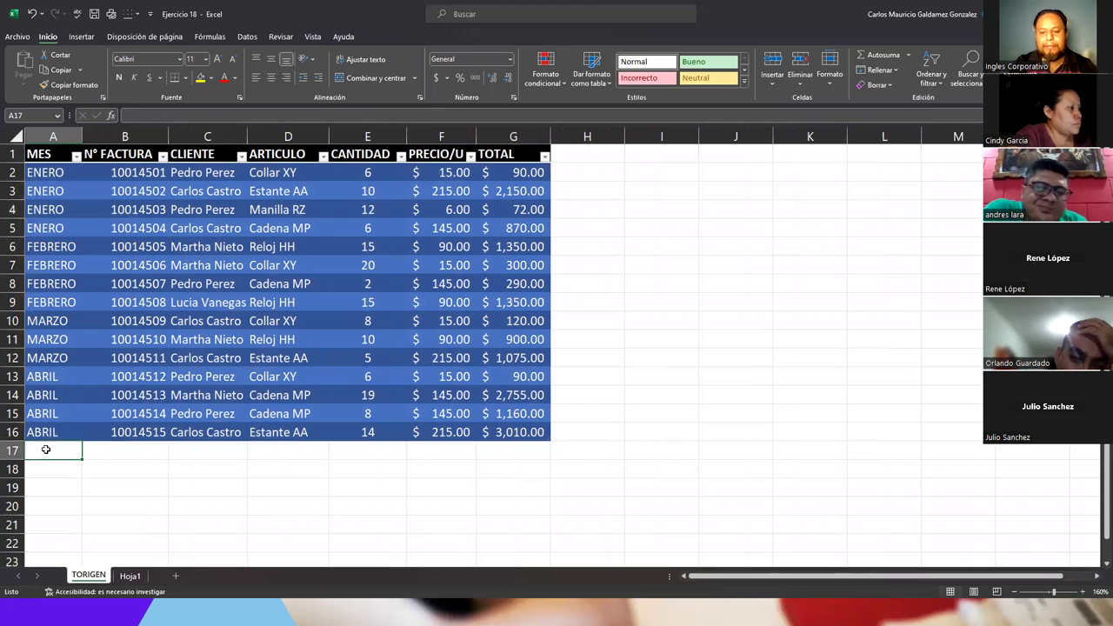
- Enter the first MAYO row: invoice 1001451, the customer's name, Juego de Sofa, 18 at 189.90
text(MAYO)
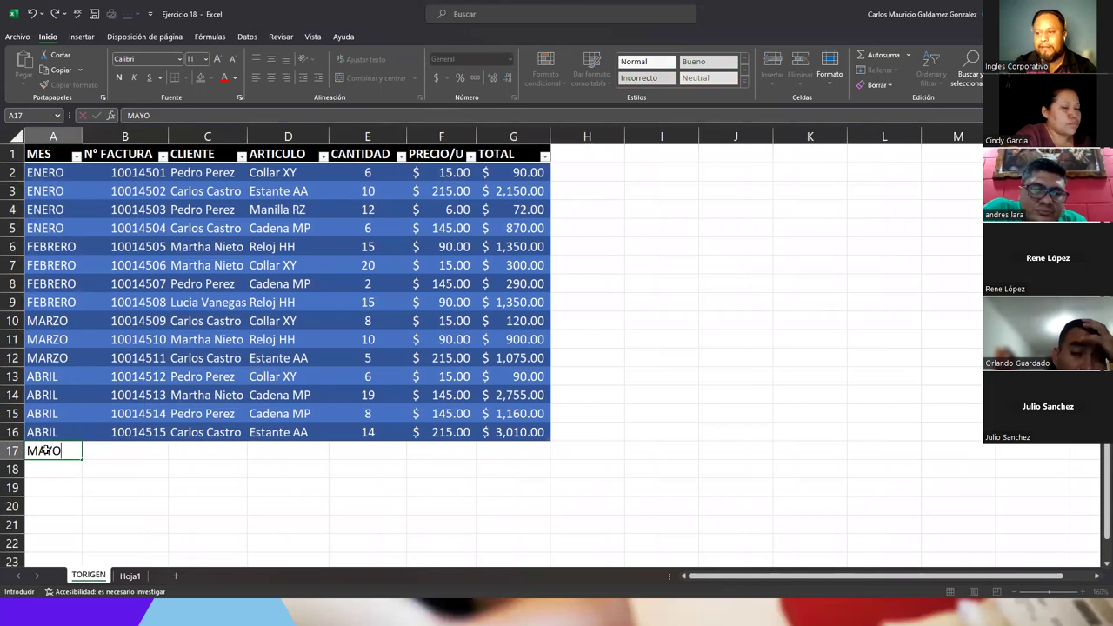
key(Tab)
text(10)
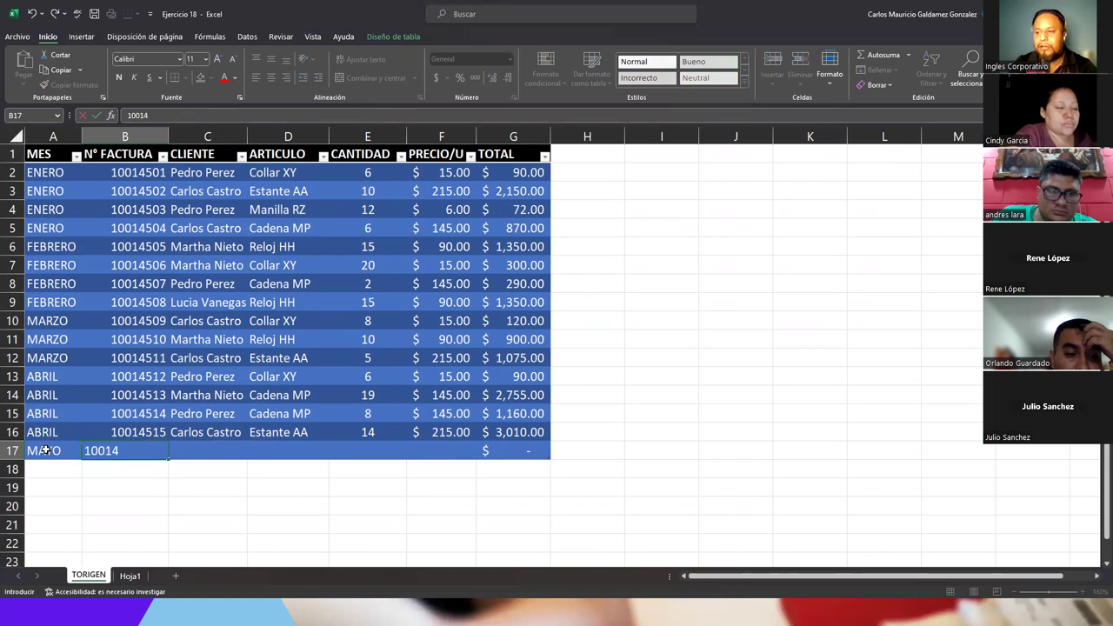
text(014516)
key(Tab)
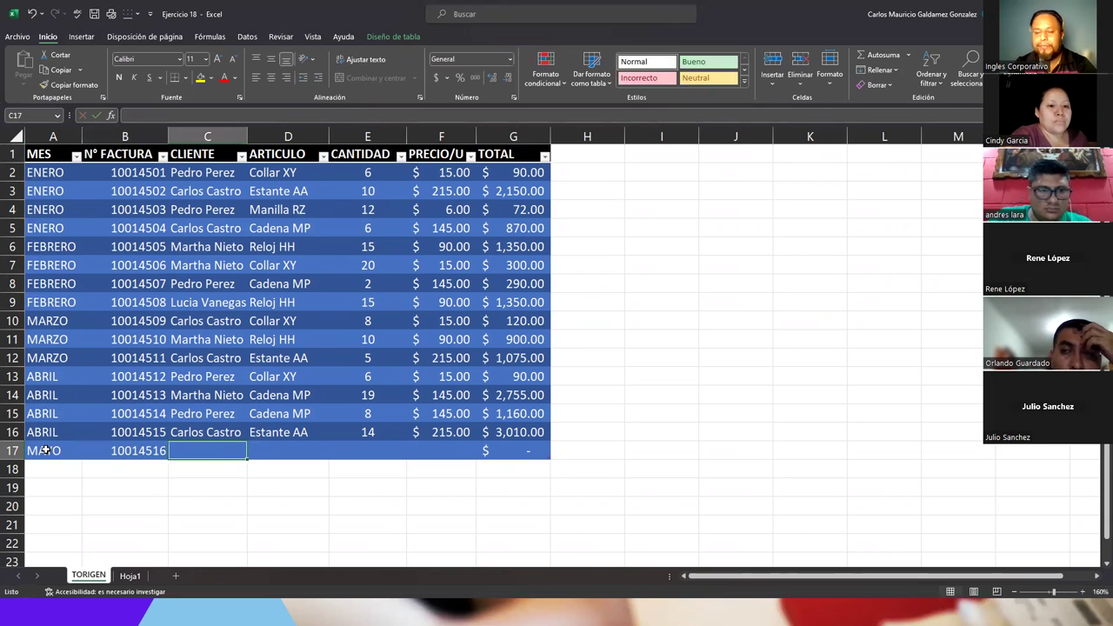
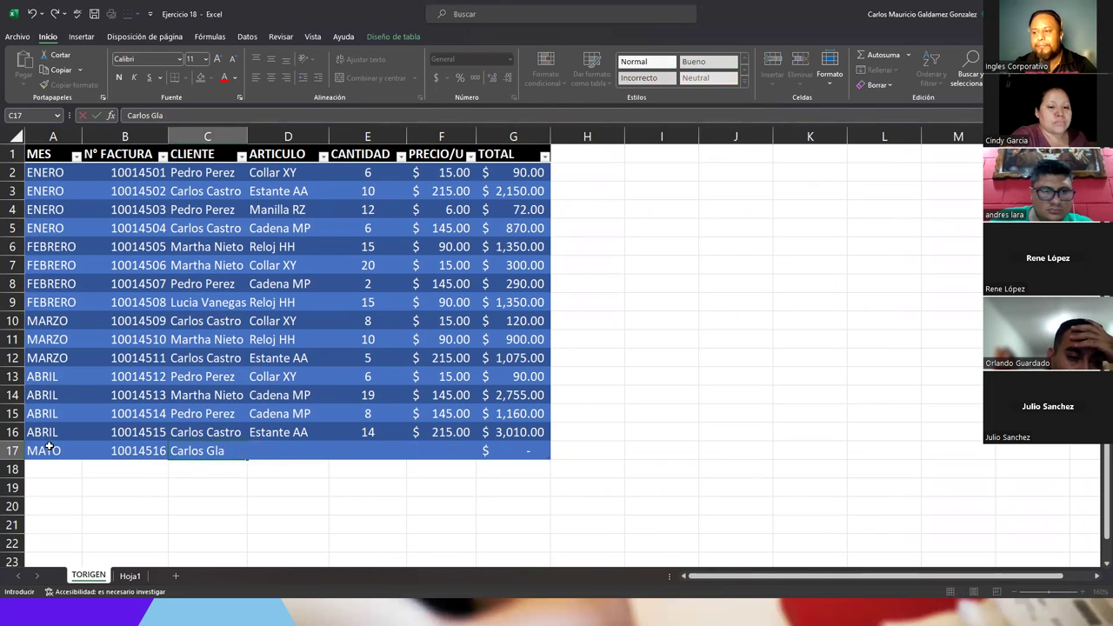
key(Tab)
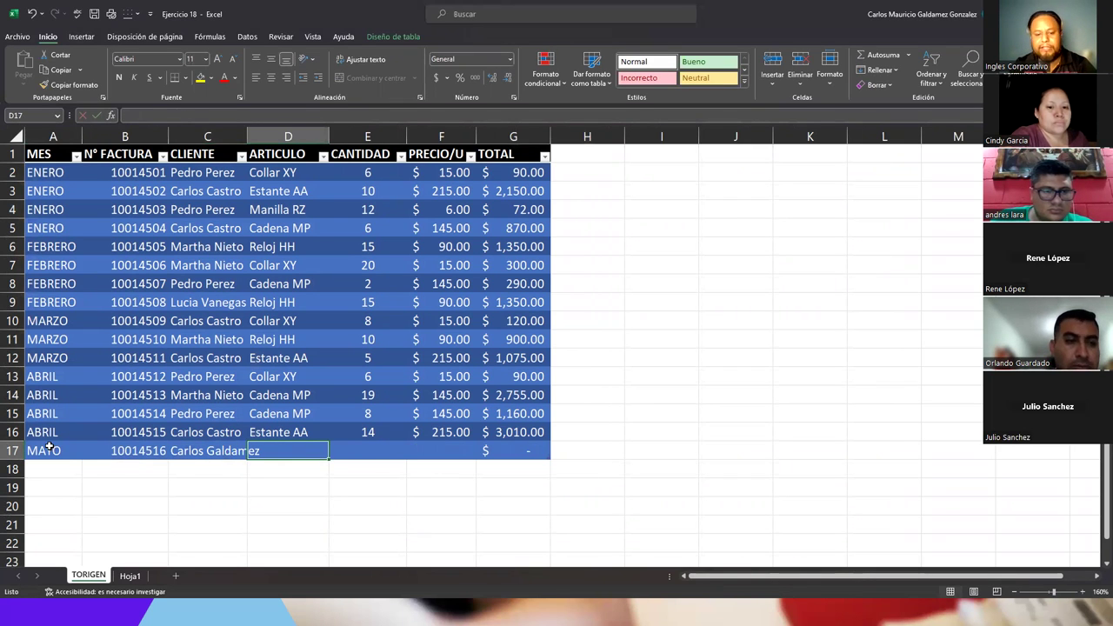
text(Juego de Sofa)
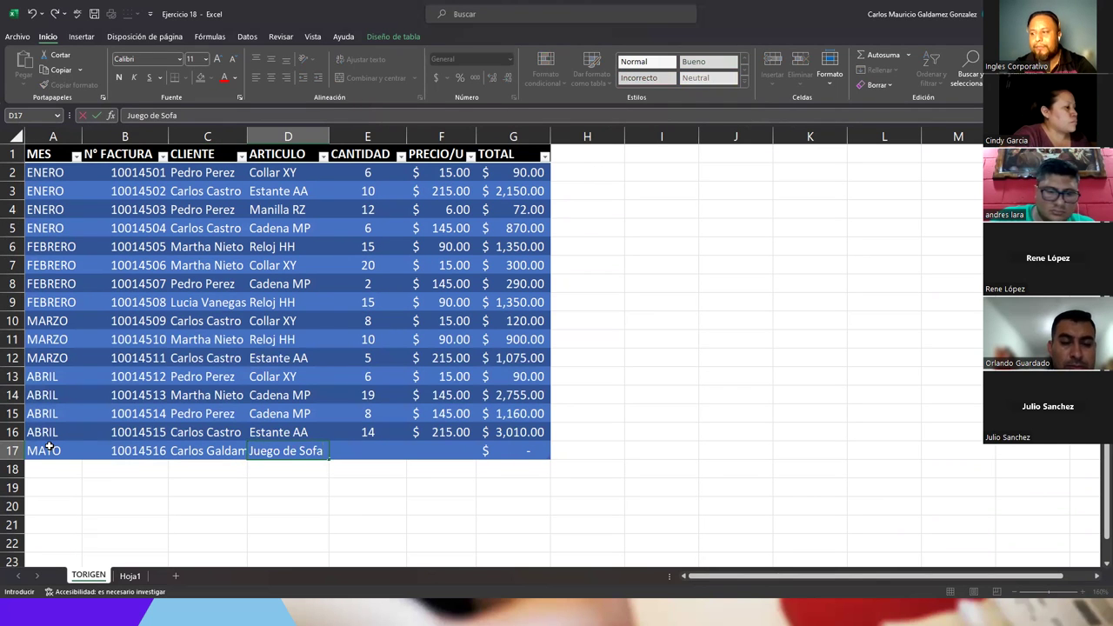
key(Tab)
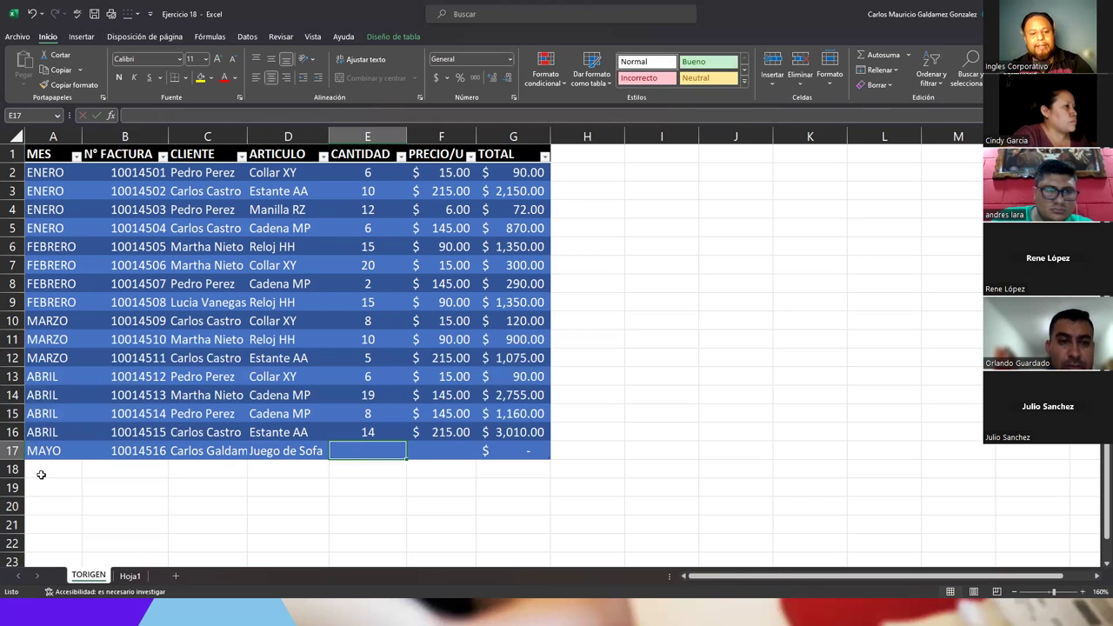
text(18)
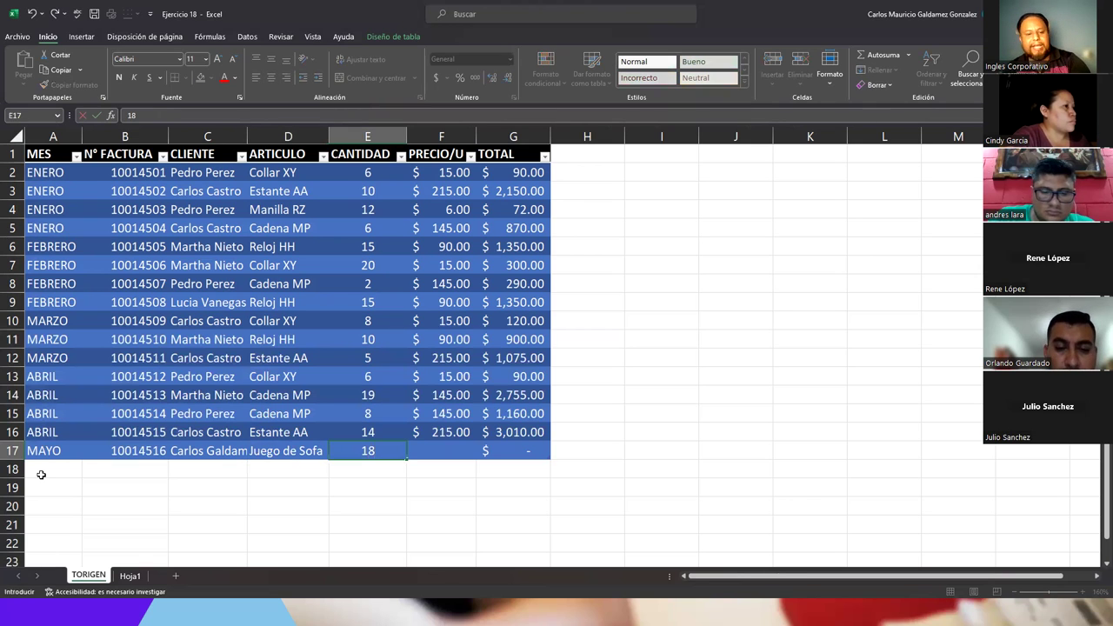
key(Tab)
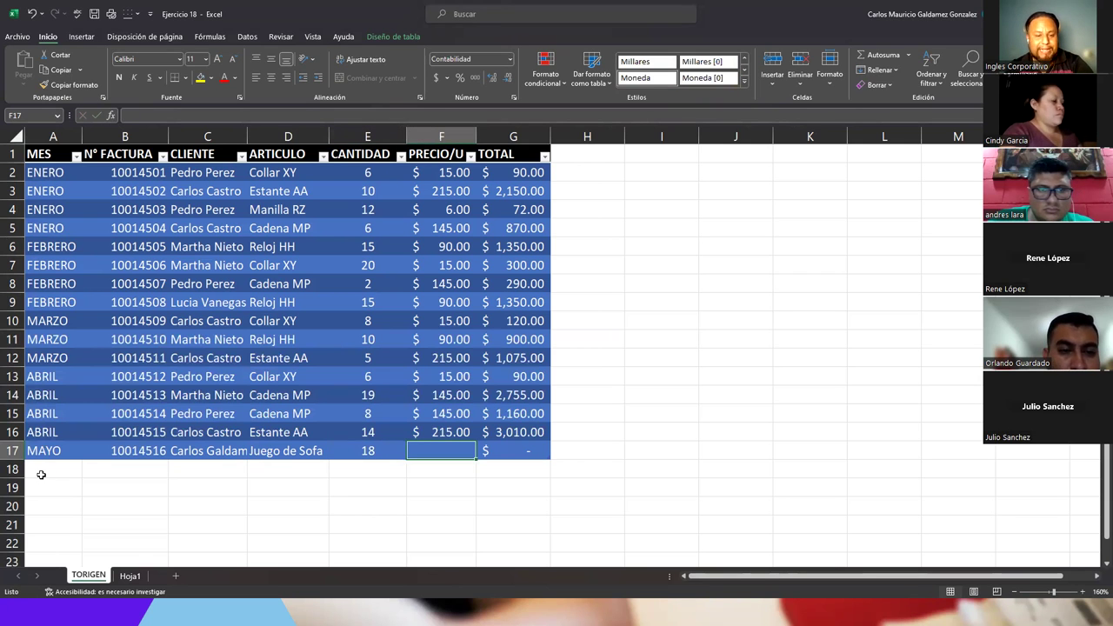
text(1)
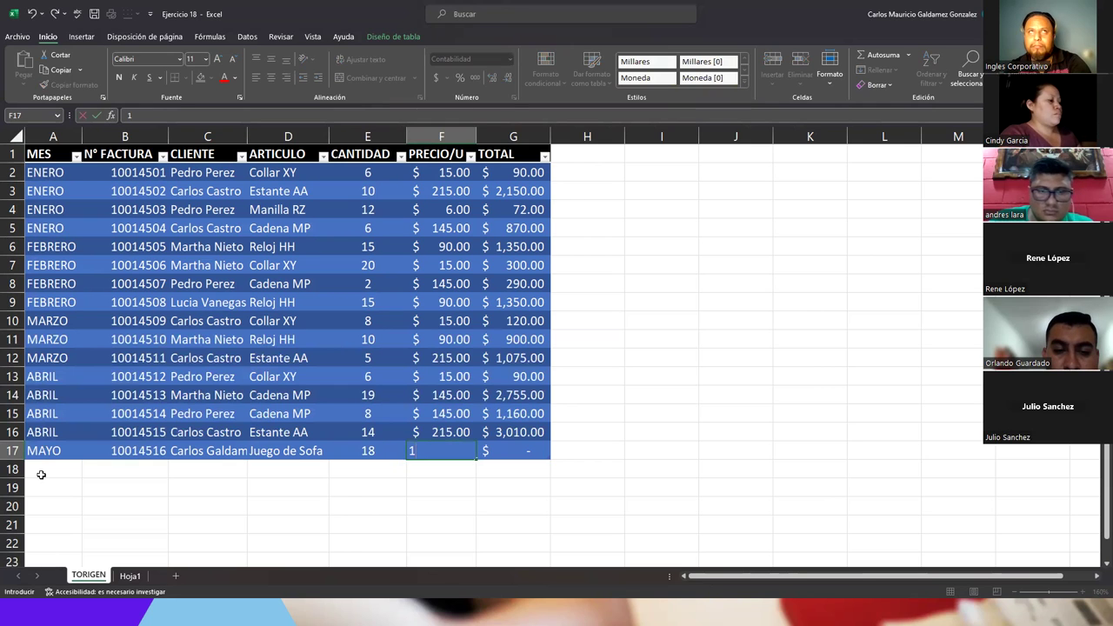
text(89.90)
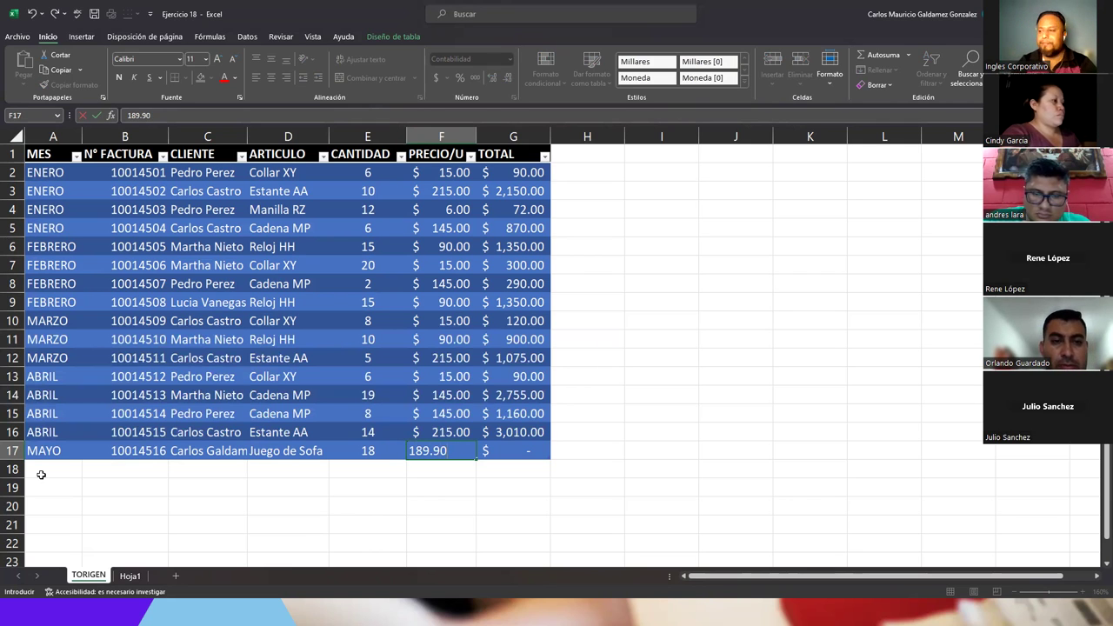
key(Tab)
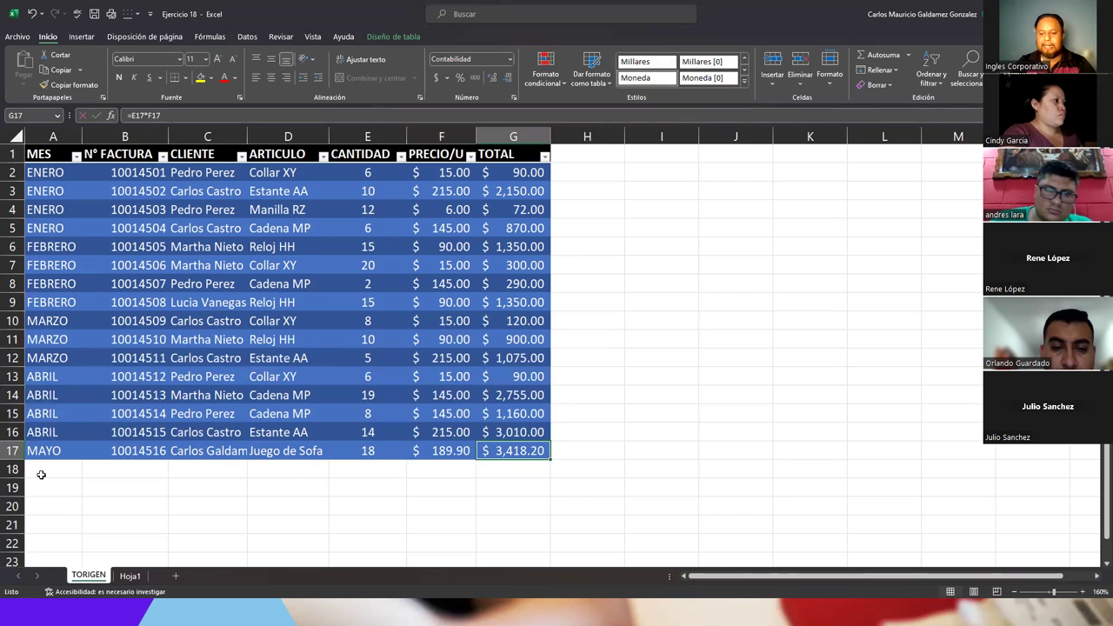
- Start the second MAYO row, extending the invoice series and copying the customer down; autofit CLIENTE
click(41, 474)
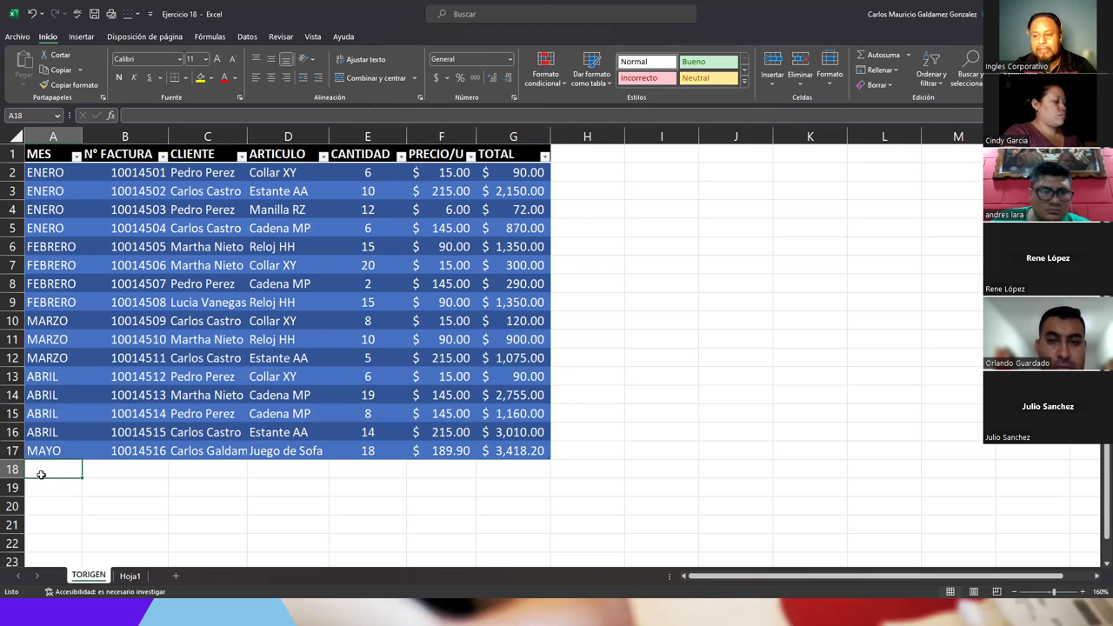
text(MAYO)
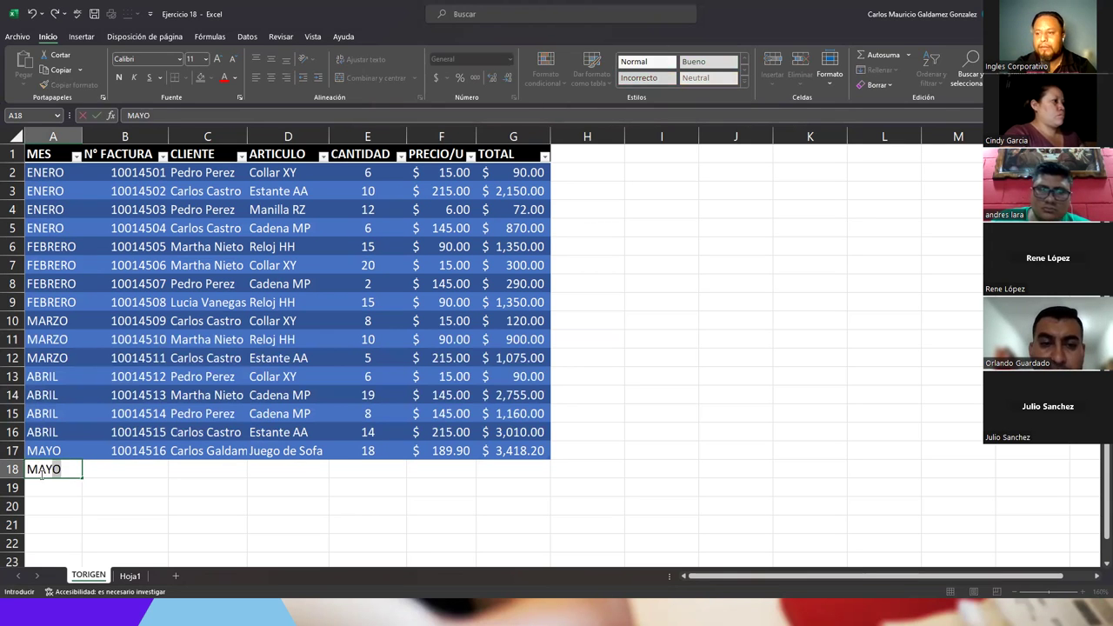
key(Tab)
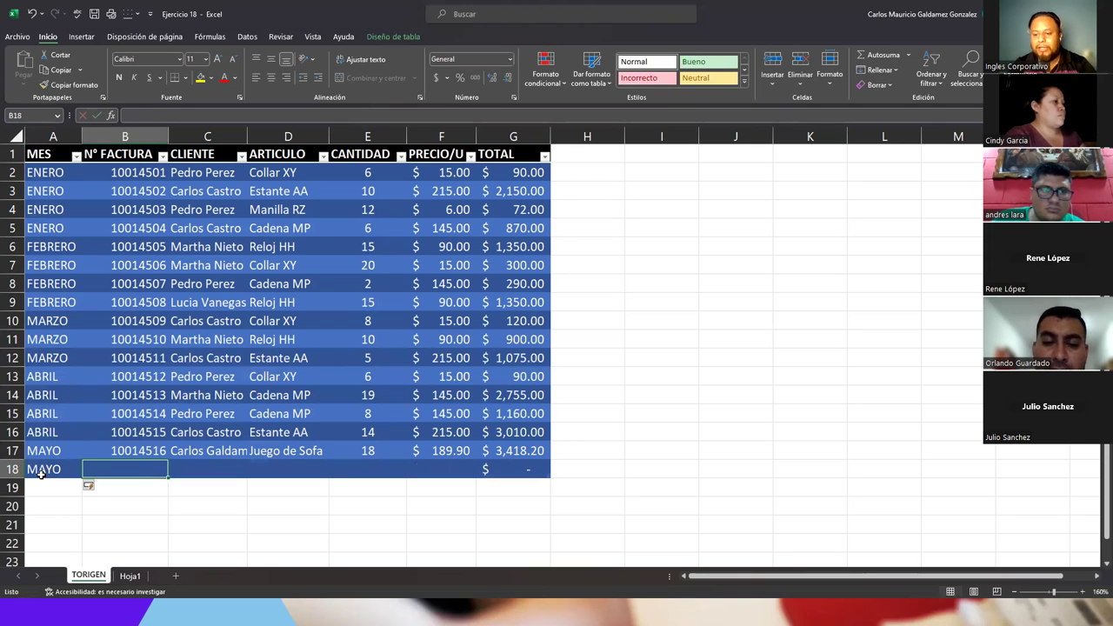
key(Up)
drag(128, 432, 226, 472)
click(226, 472)
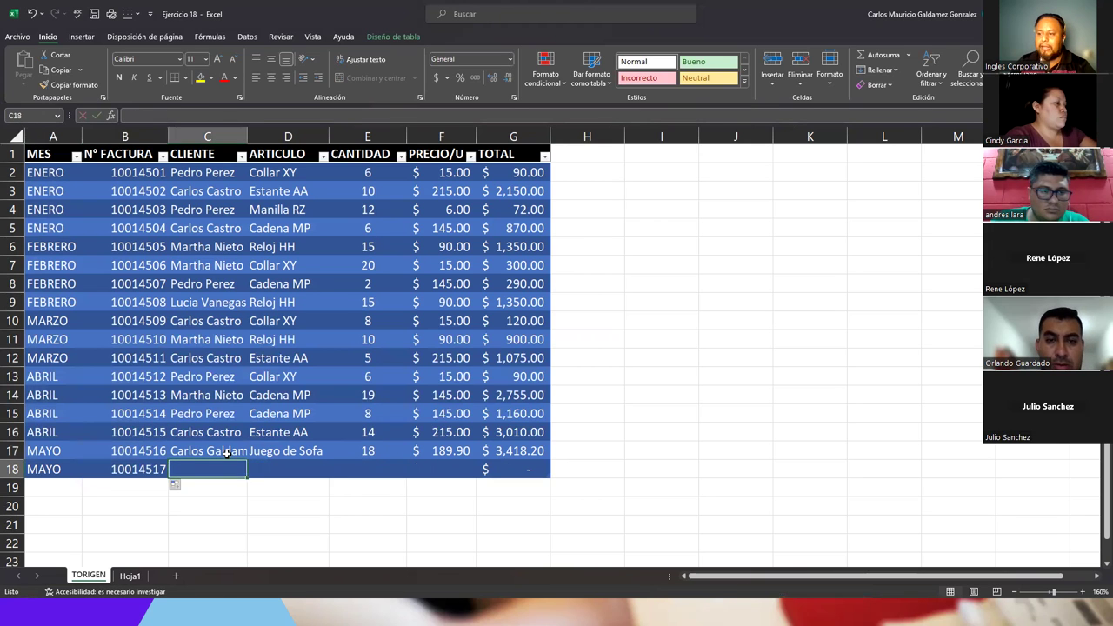
click(228, 454)
drag(249, 458, 249, 470)
click(281, 469)
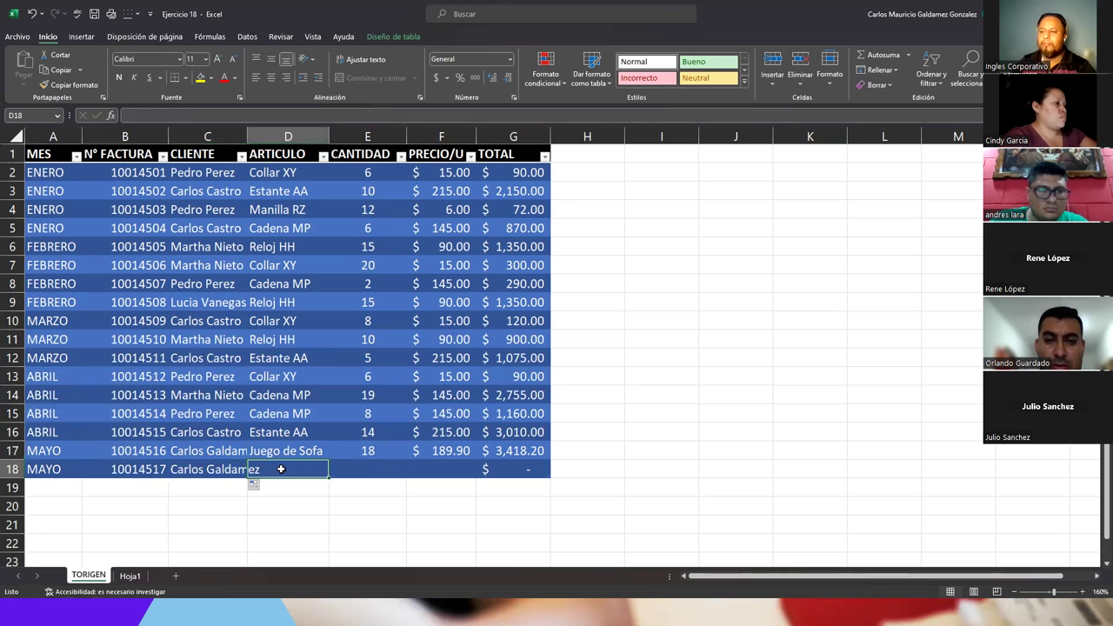
double_click(248, 137)
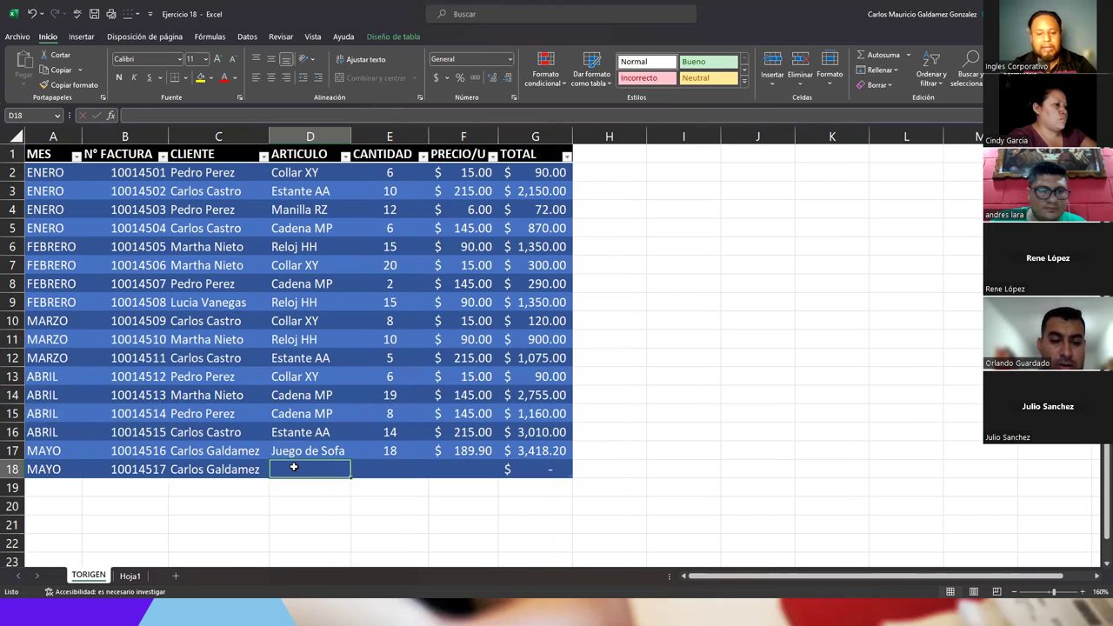
- Complete the row with Cocina c/H, 50 at 299, and autofit TOTAL to show 14,950.00
text(Cocina)
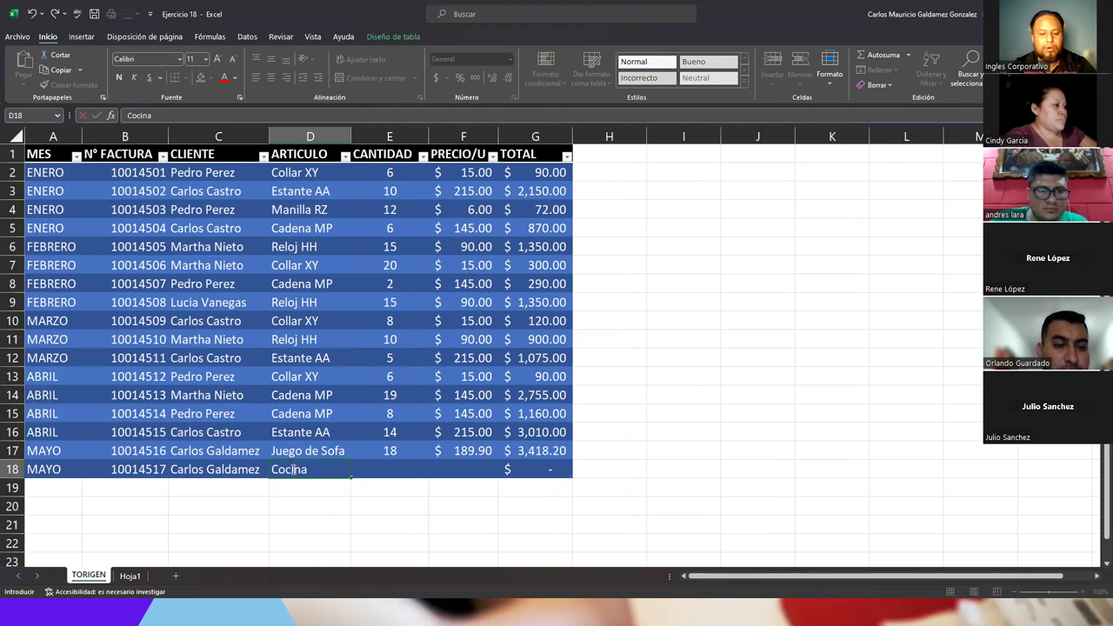
text( c&H)
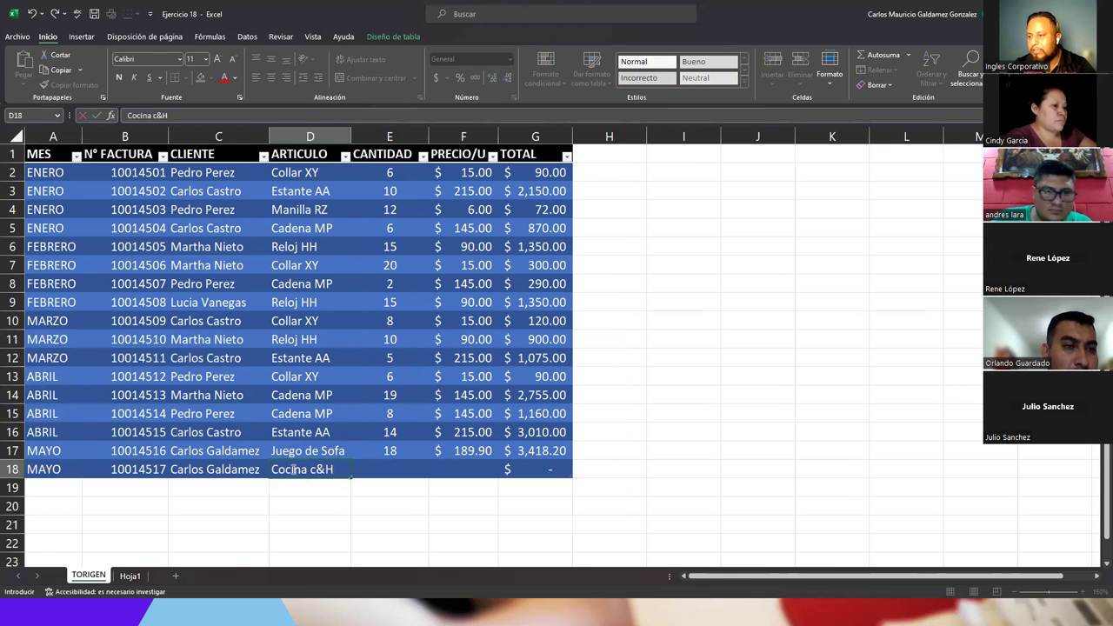
key(BackSpace)
key(BackSpace)
text(/H)
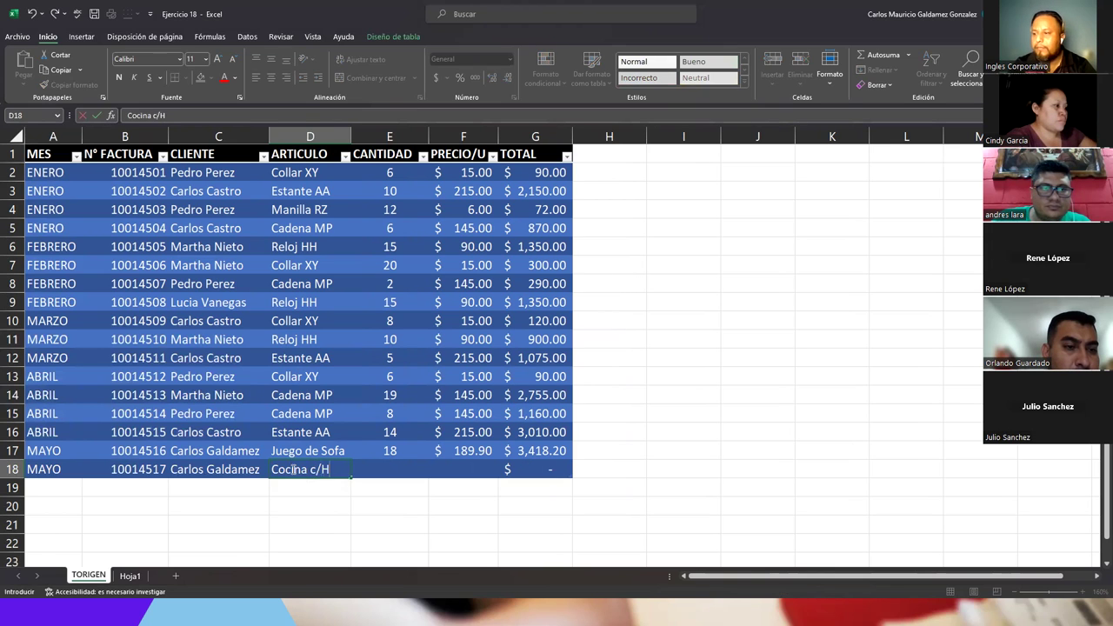
key(Tab)
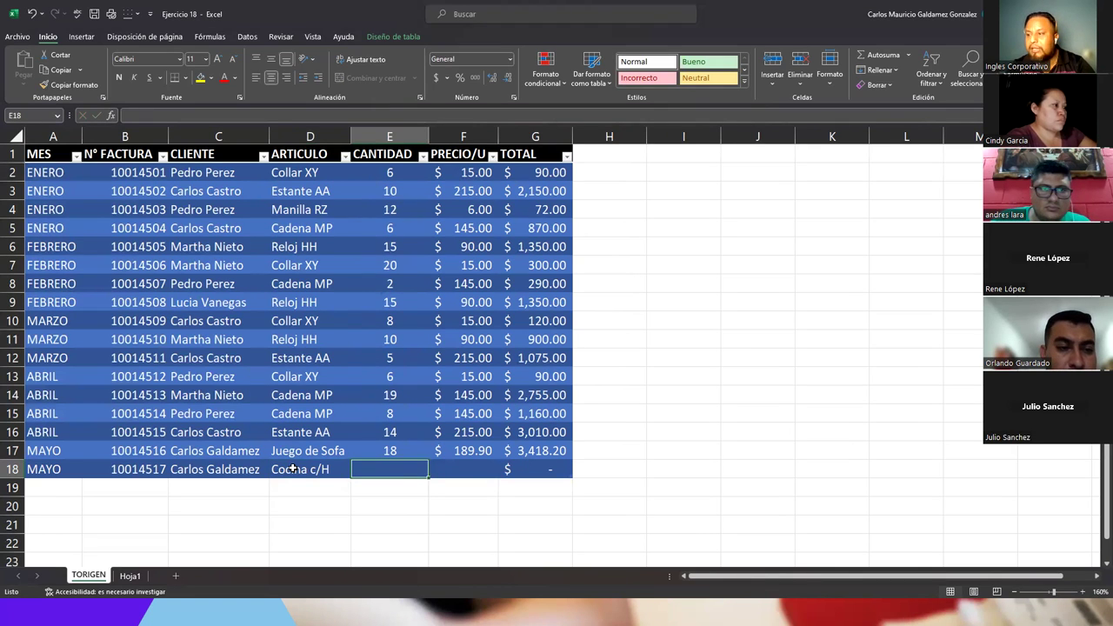
text(50)
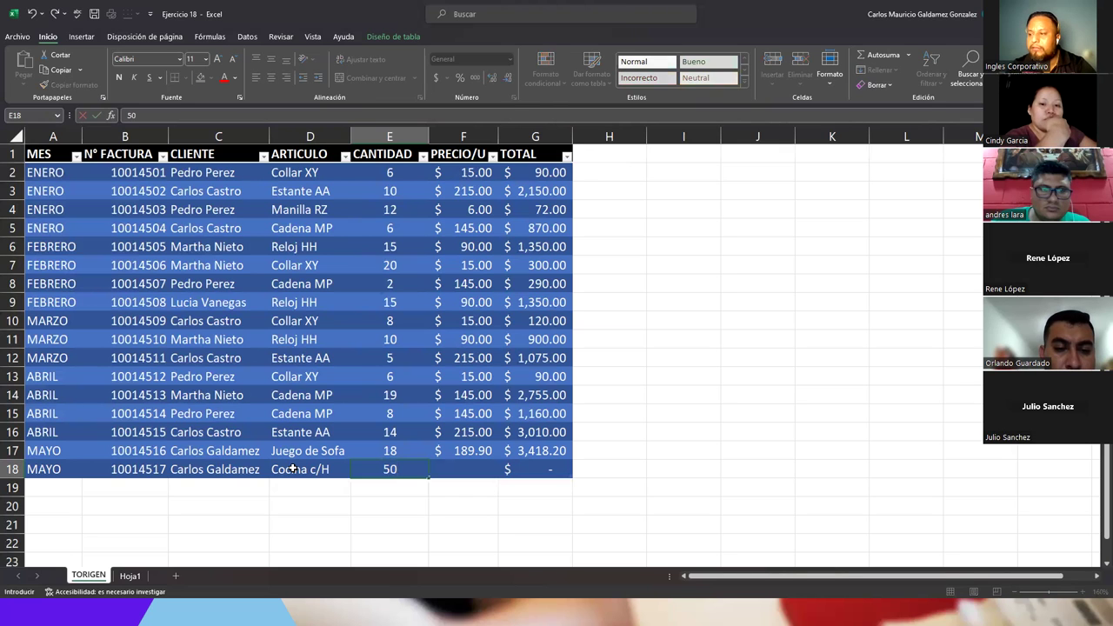
key(Tab)
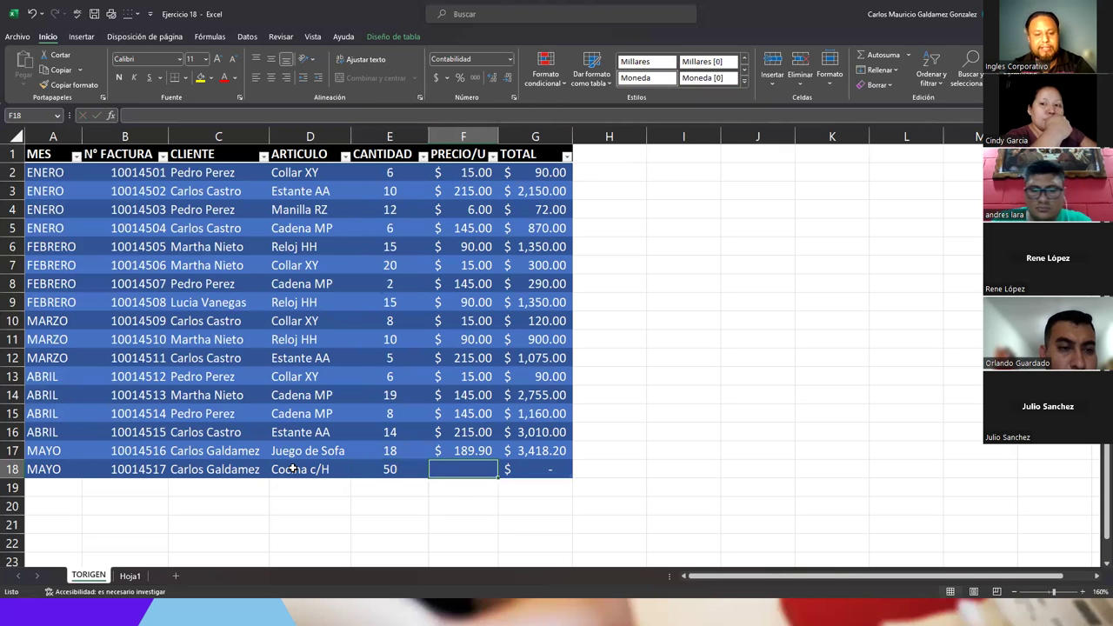
text(299)
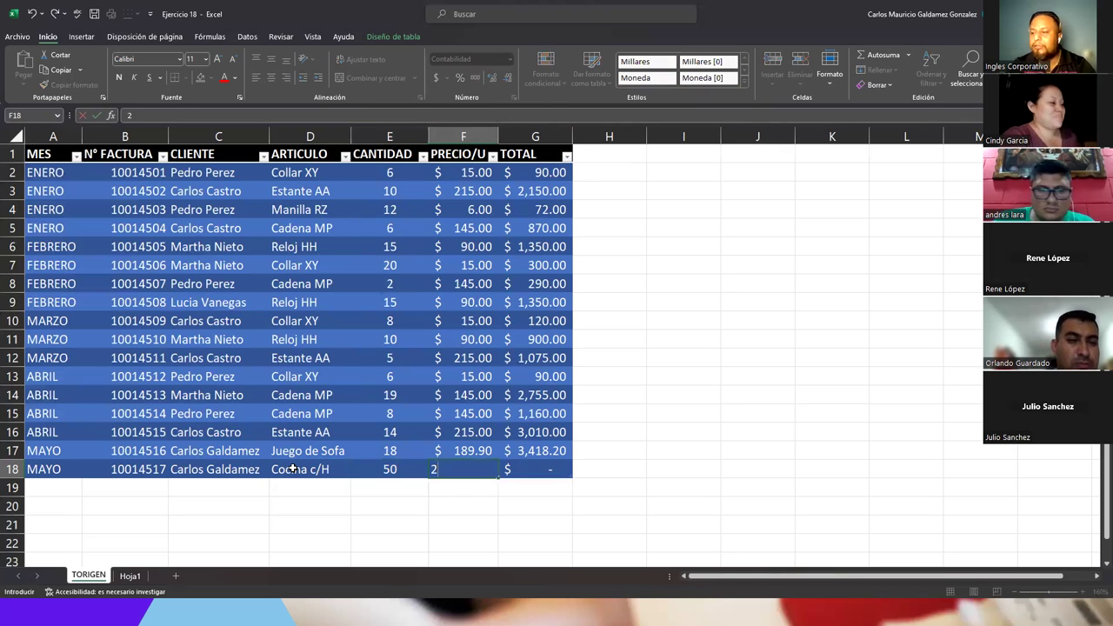
key(Tab)
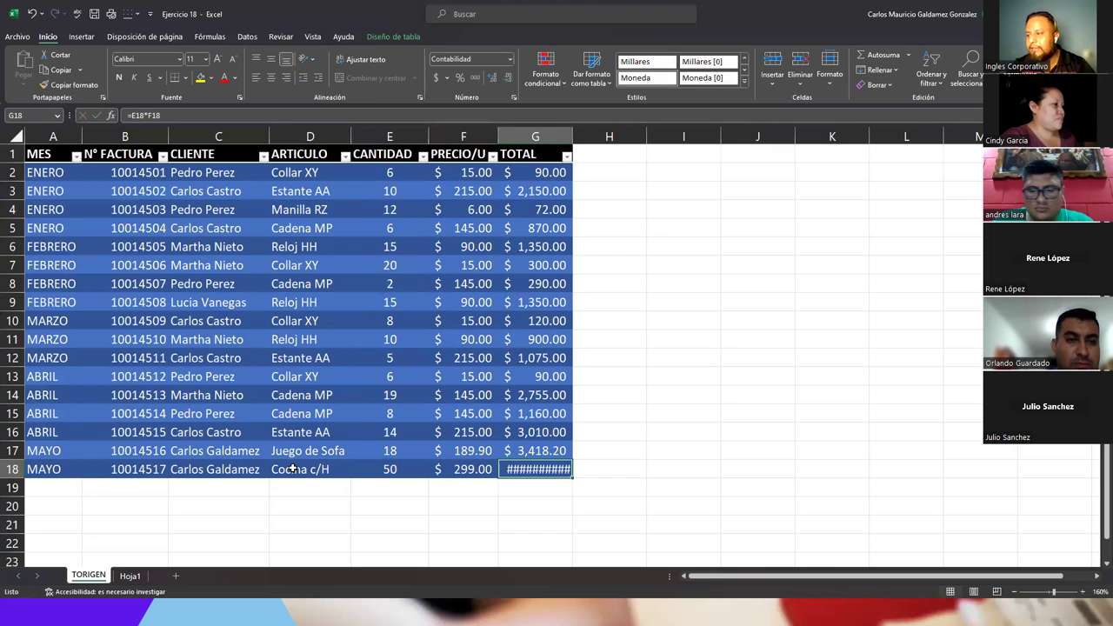
click(566, 137)
double_click(572, 136)
click(485, 415)
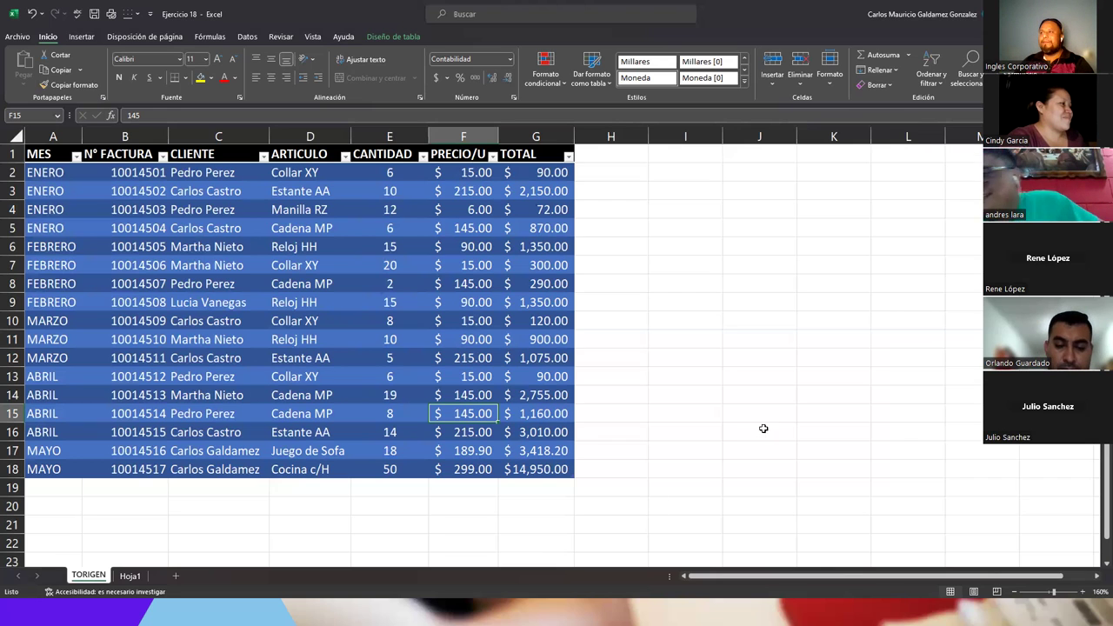
- Open Hoja1, zoom in, and select a cell in the month pivot showing ENERO to ABRIL
click(130, 576)
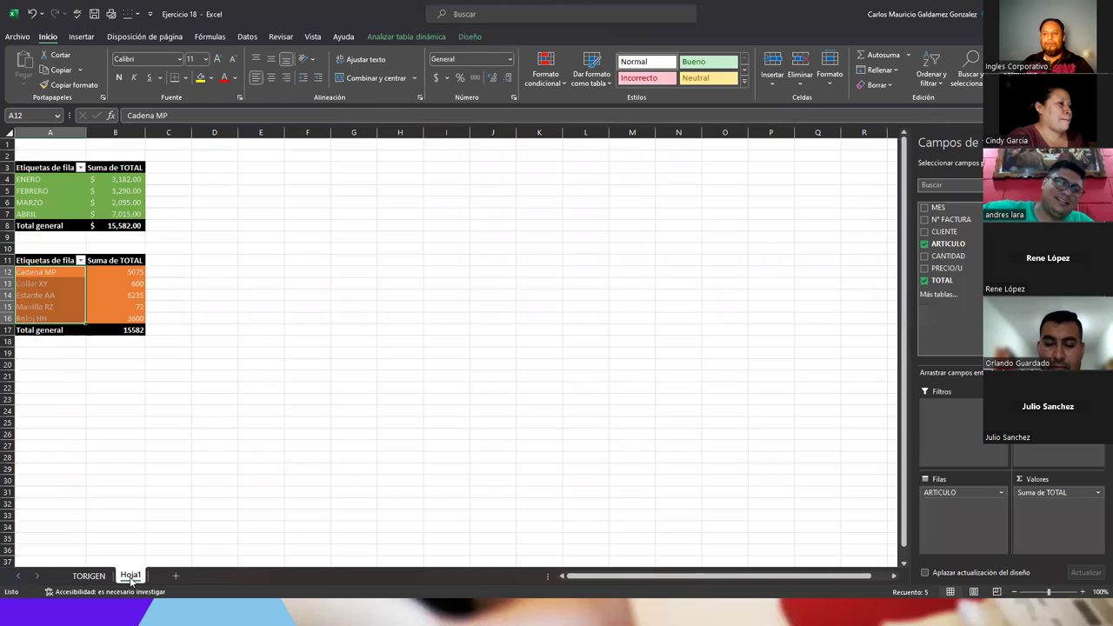
scroll(180, 270, up, 2)
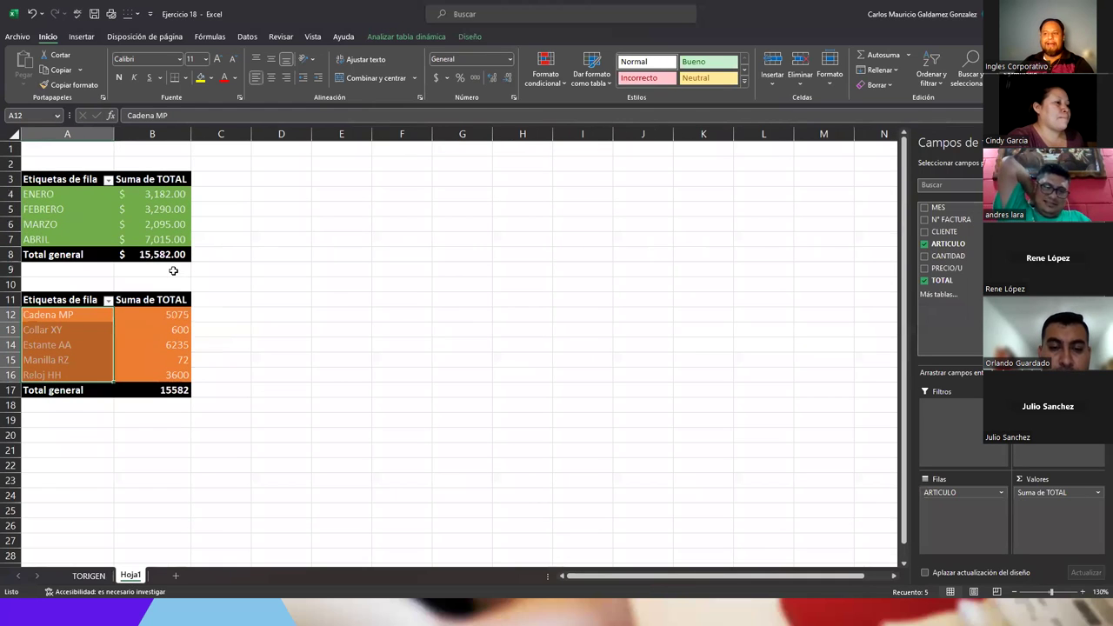
scroll(173, 271, up, 1)
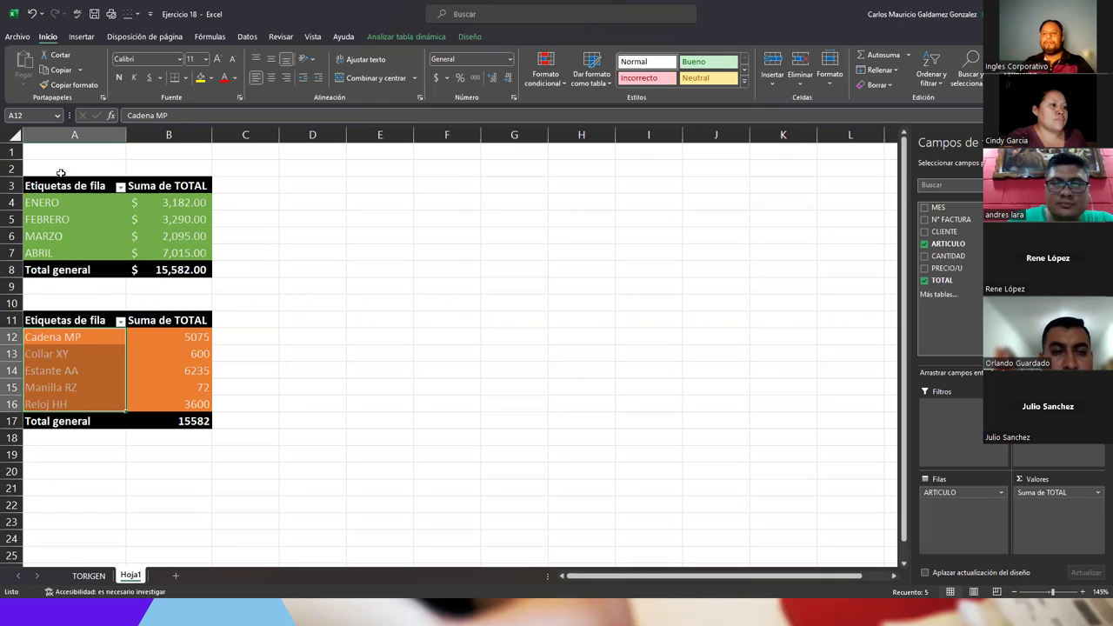
click(89, 220)
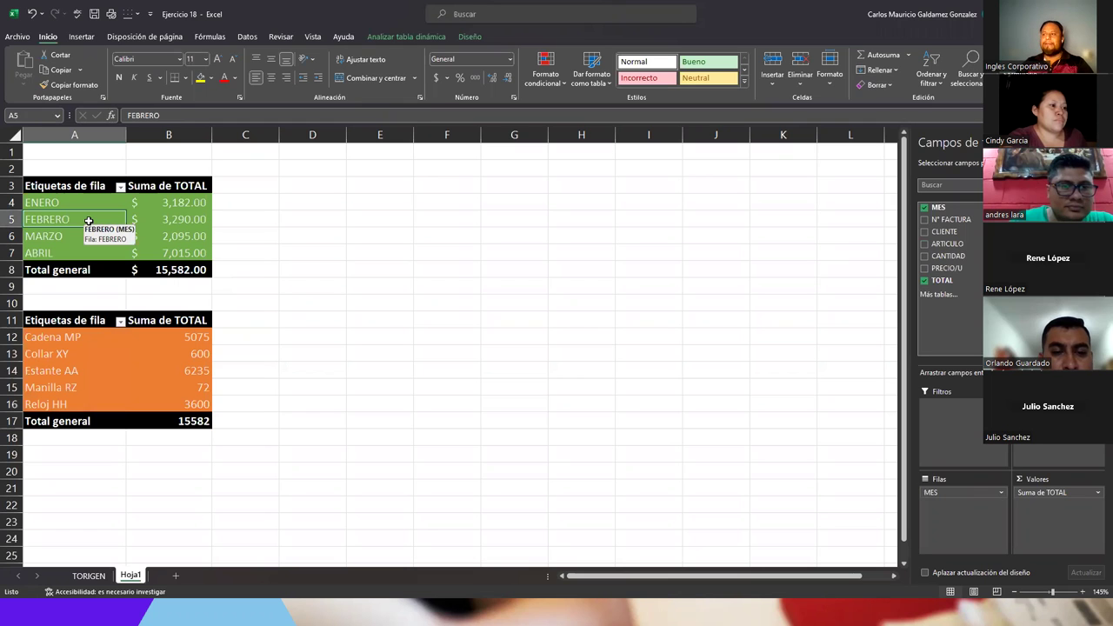
- Refresh All pivot tables so MAYO and the new articles appear, then select totals B12:B19
click(388, 37)
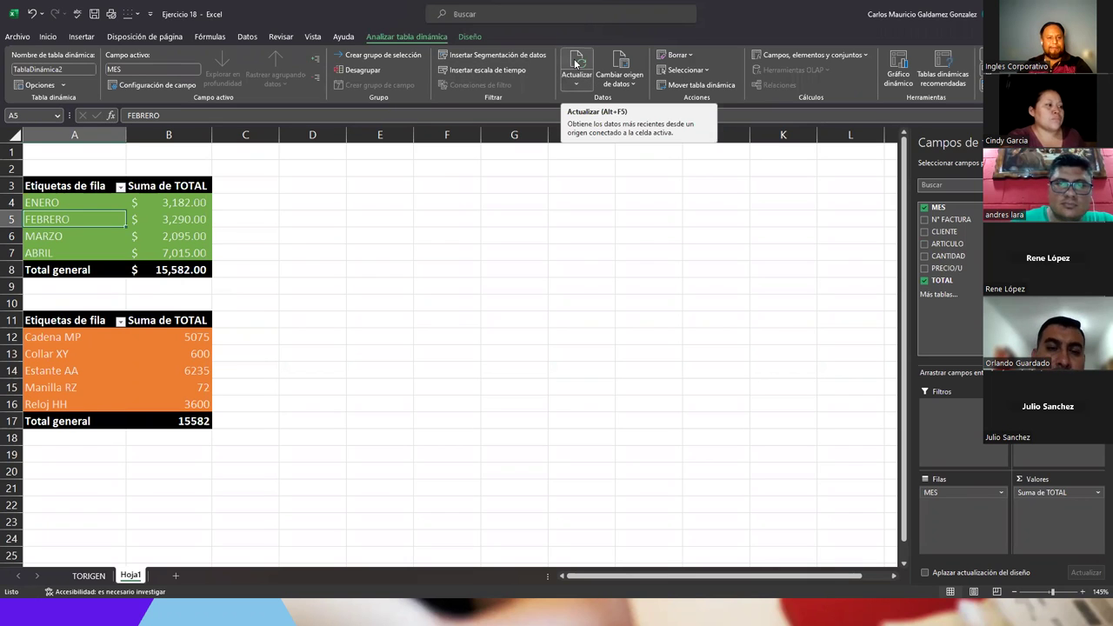
click(576, 80)
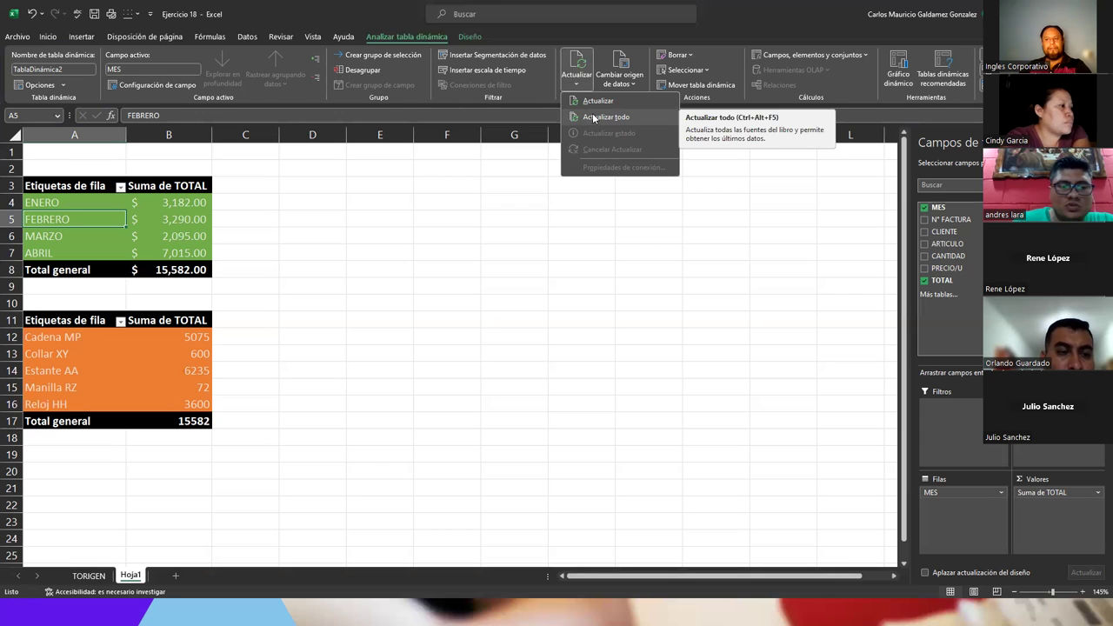
click(595, 118)
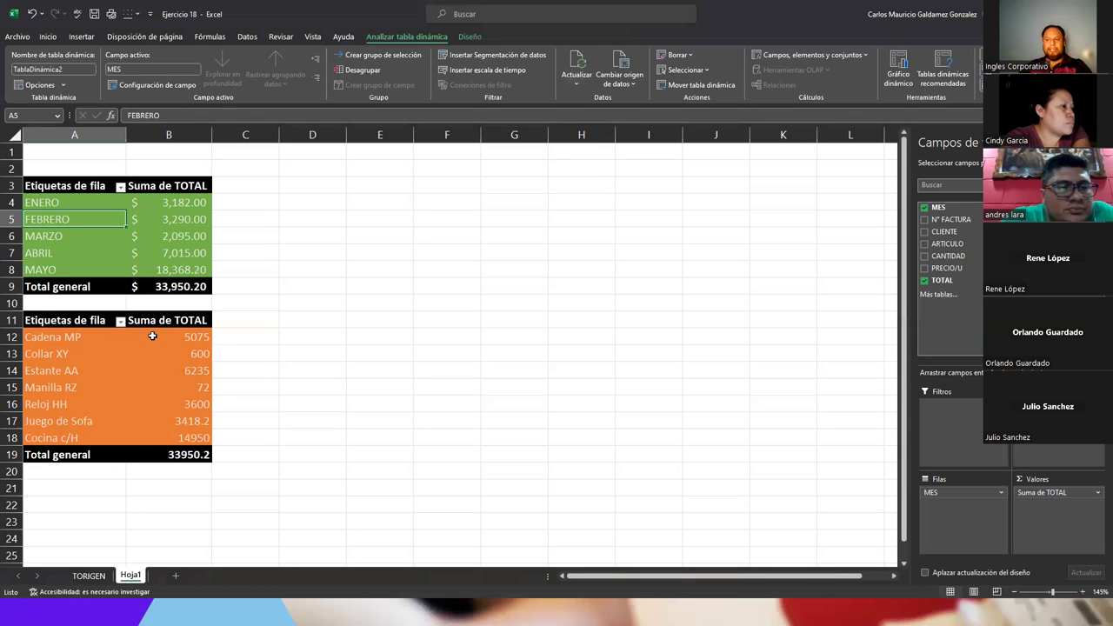
drag(153, 337, 168, 454)
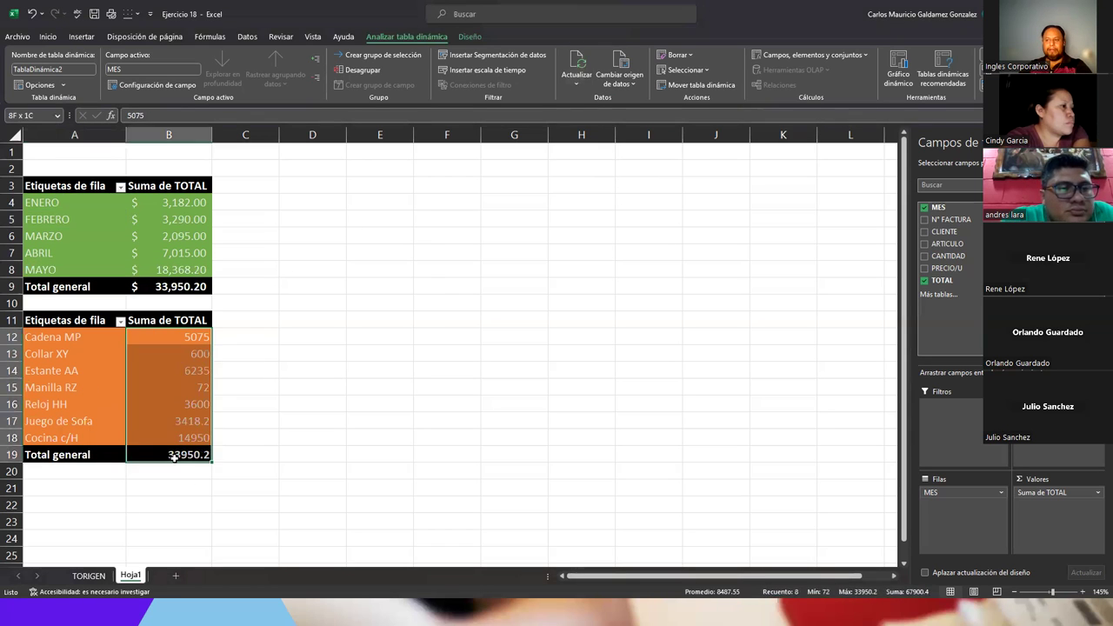
- Apply the Contabilidad accounting format to the selected article totals
click(47, 38)
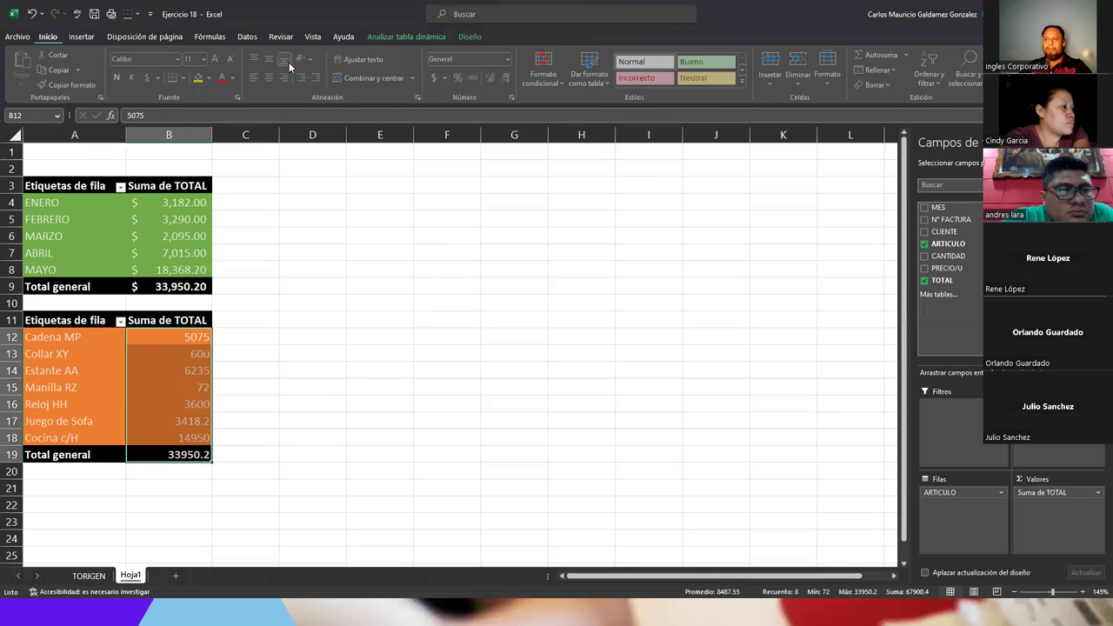
click(509, 59)
click(479, 160)
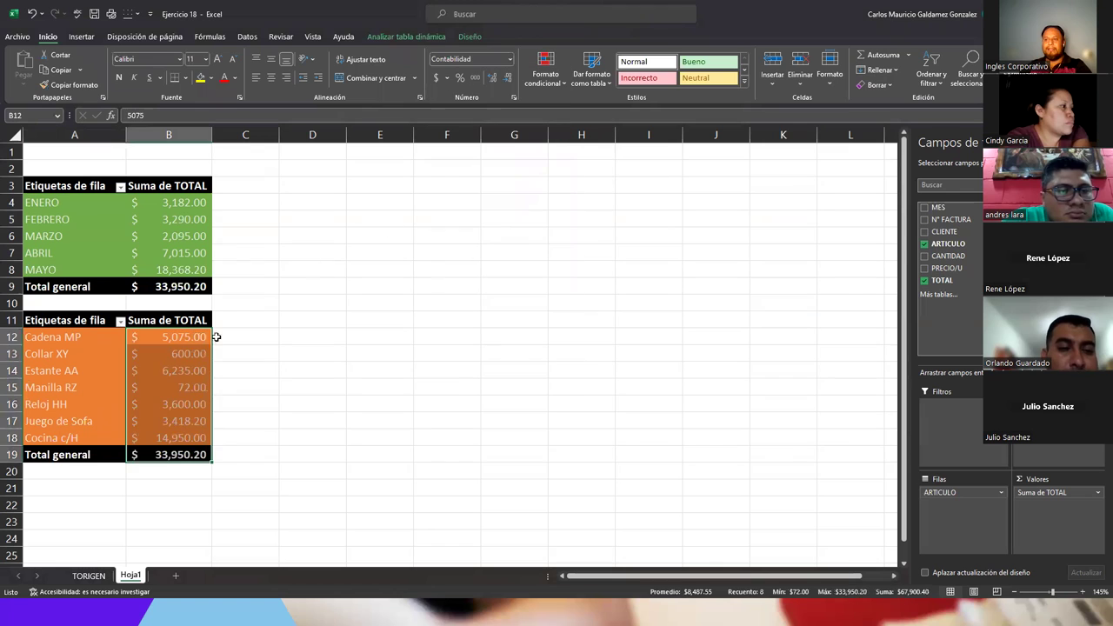
- Check the formatted amounts by selecting B15, the Estante AA and Manilla RZ rows
click(157, 383)
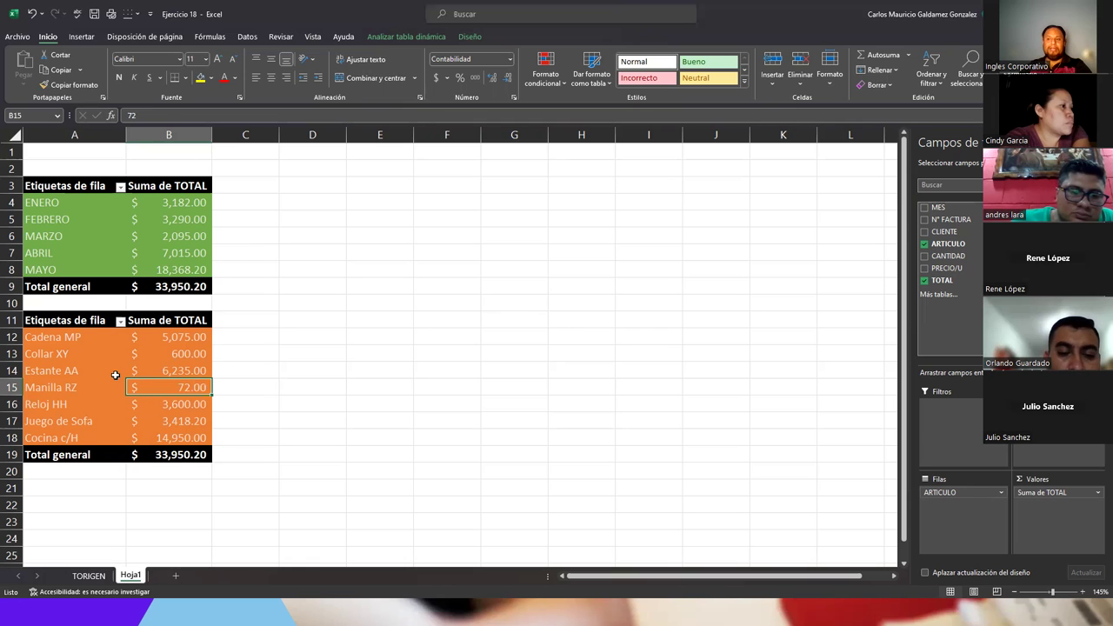
click(113, 370)
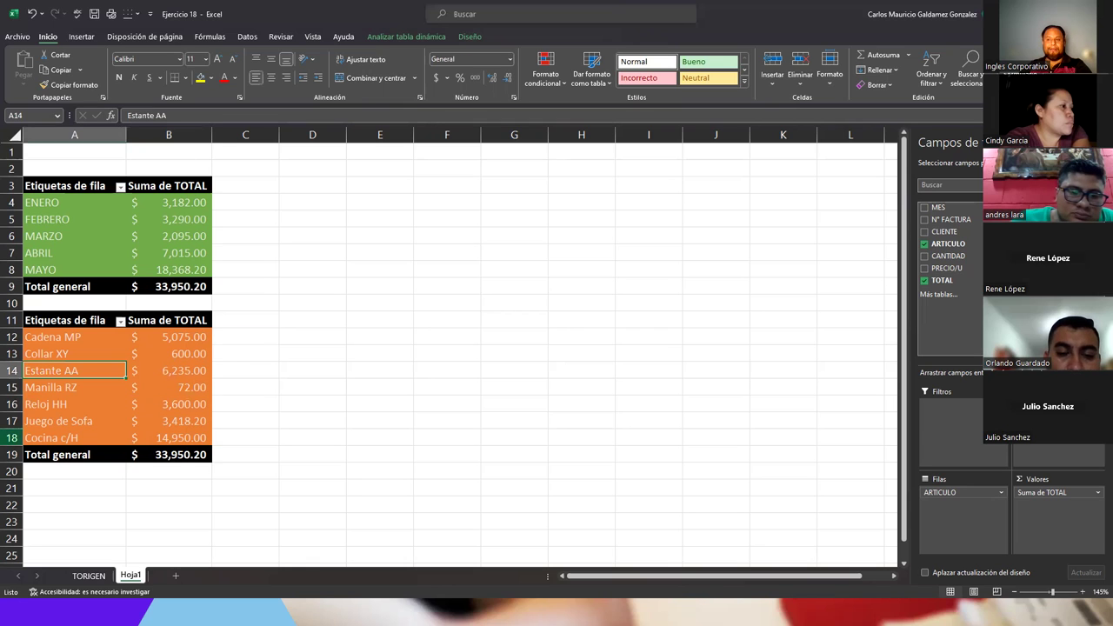
click(252, 321)
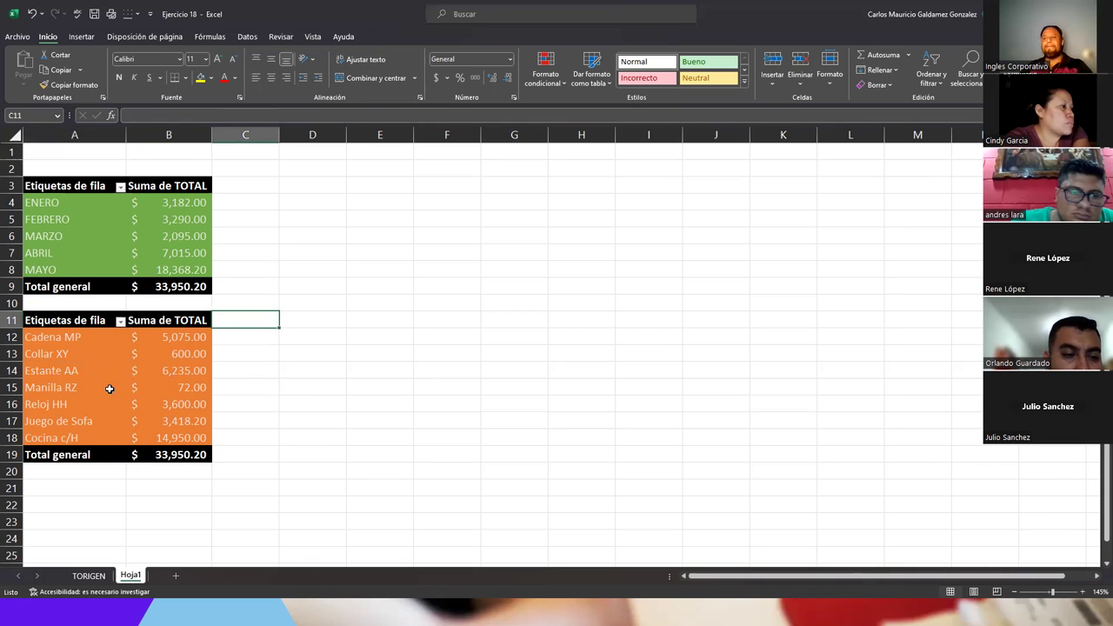
click(108, 388)
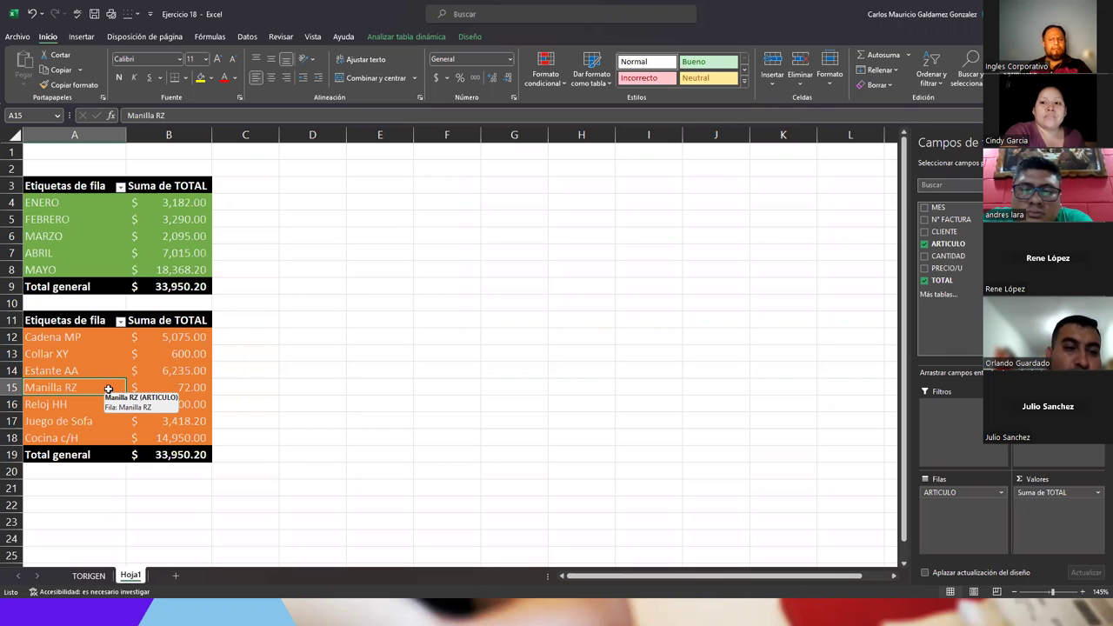
- Compare Hoja1 with the TORIGEN data, select H2, then switch to the Ejercicios folder window
click(94, 576)
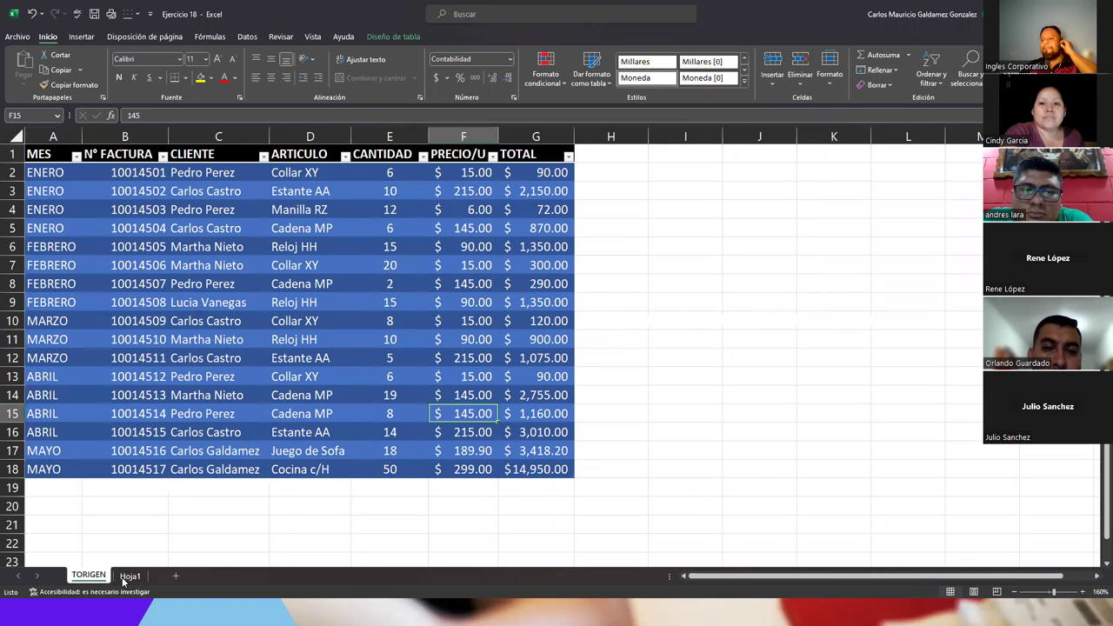
click(121, 581)
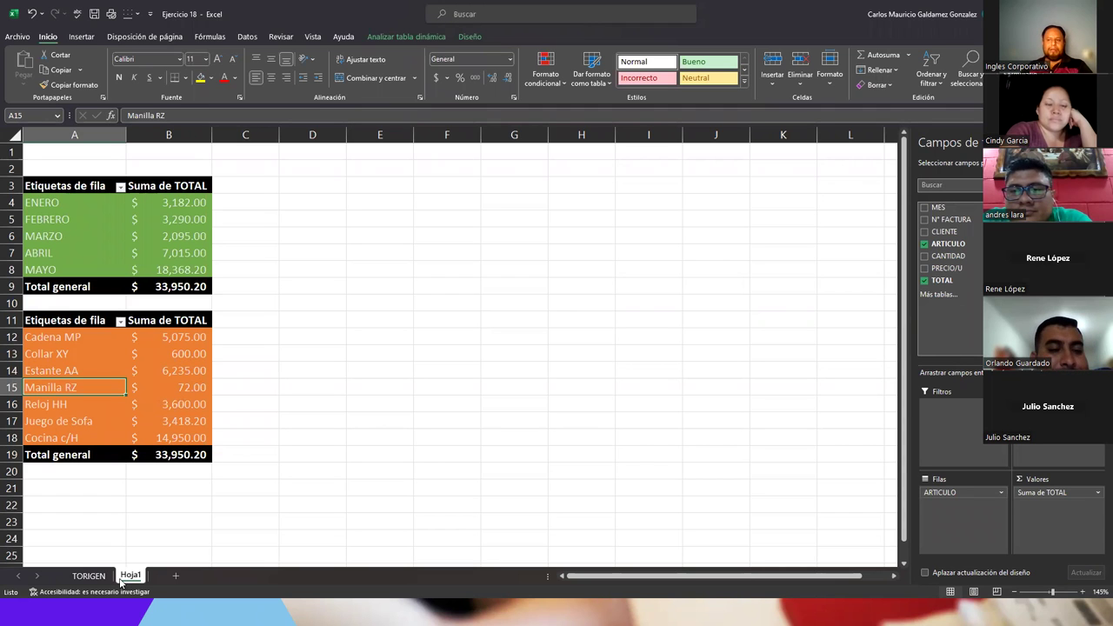
click(100, 577)
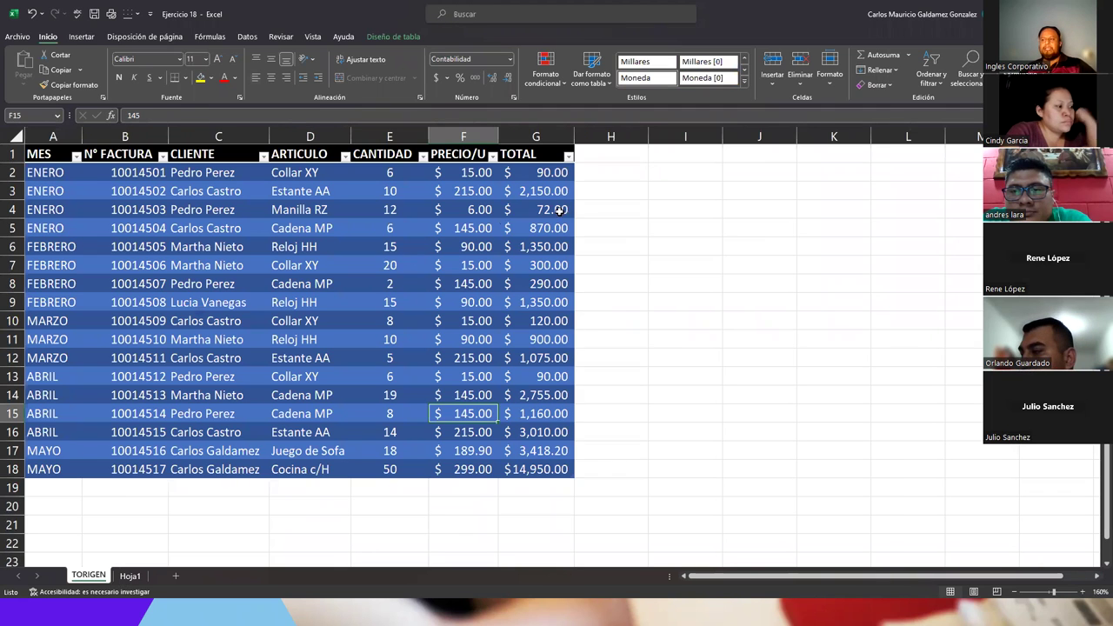
click(631, 176)
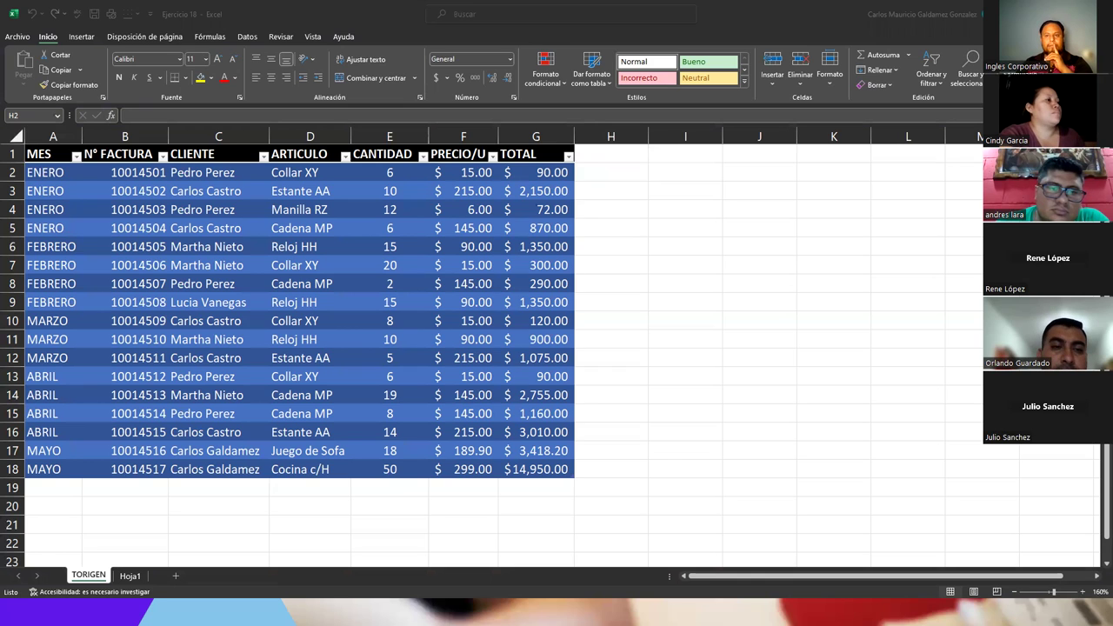
click(611, 172)
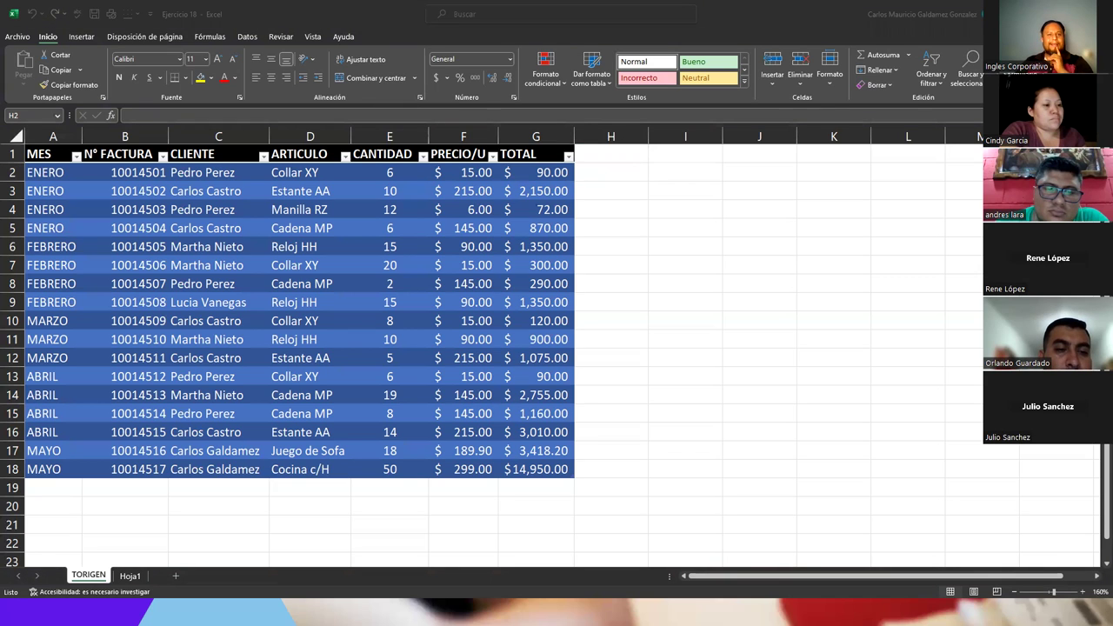
key(alt+Tab)
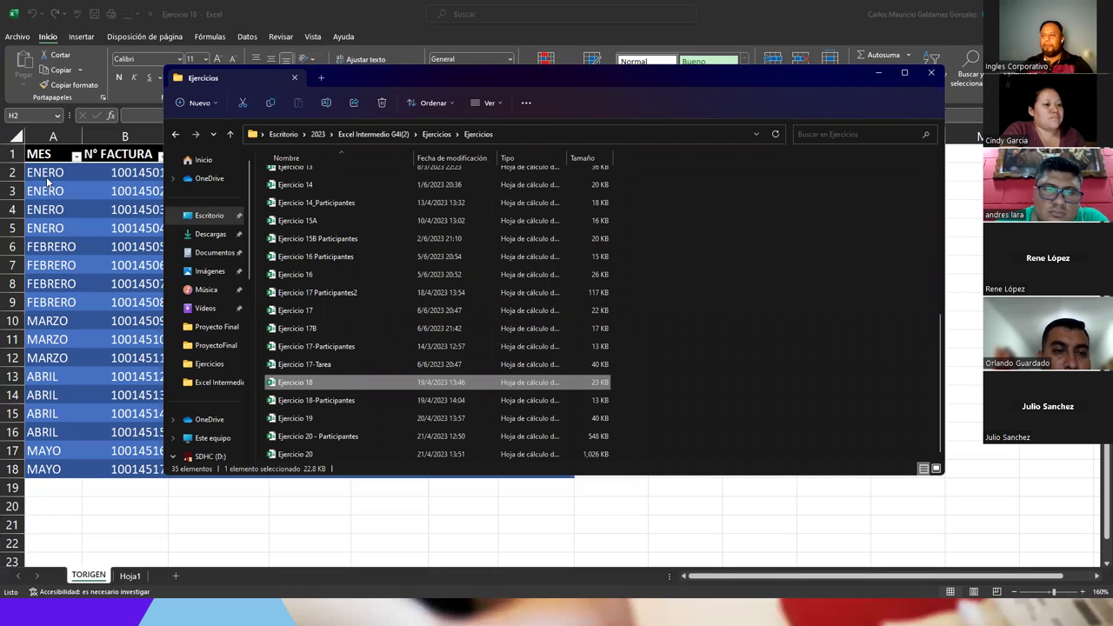
- Go up to 2023, then into MisCursos > 1. Tablas y Graficos Dinamicos IC > Ejercicios Curso
click(228, 138)
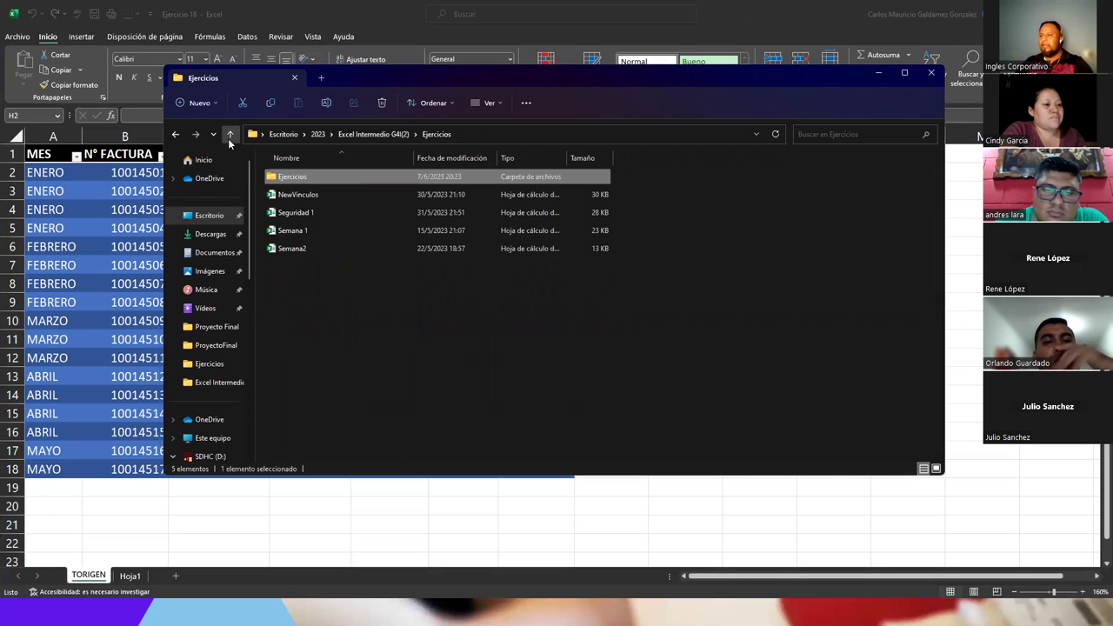
click(227, 138)
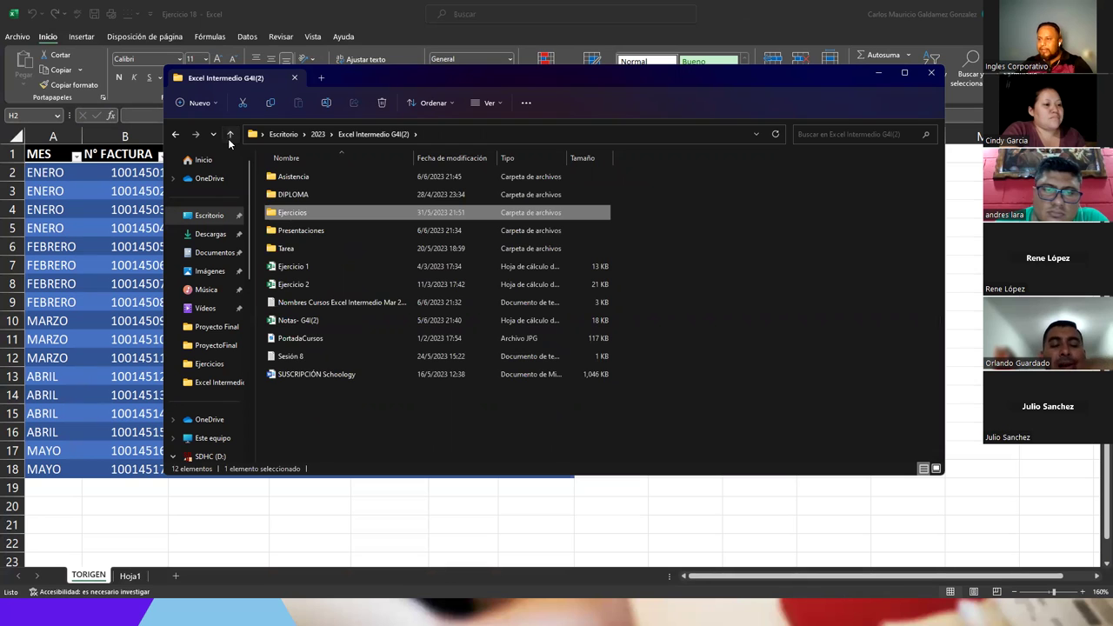
click(228, 139)
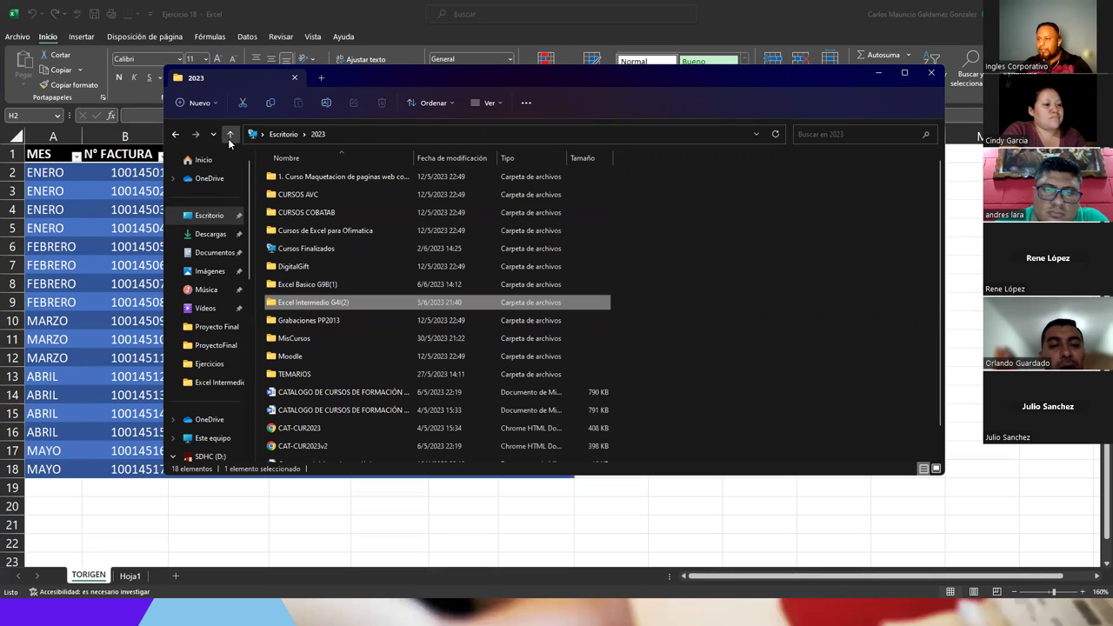
double_click(307, 339)
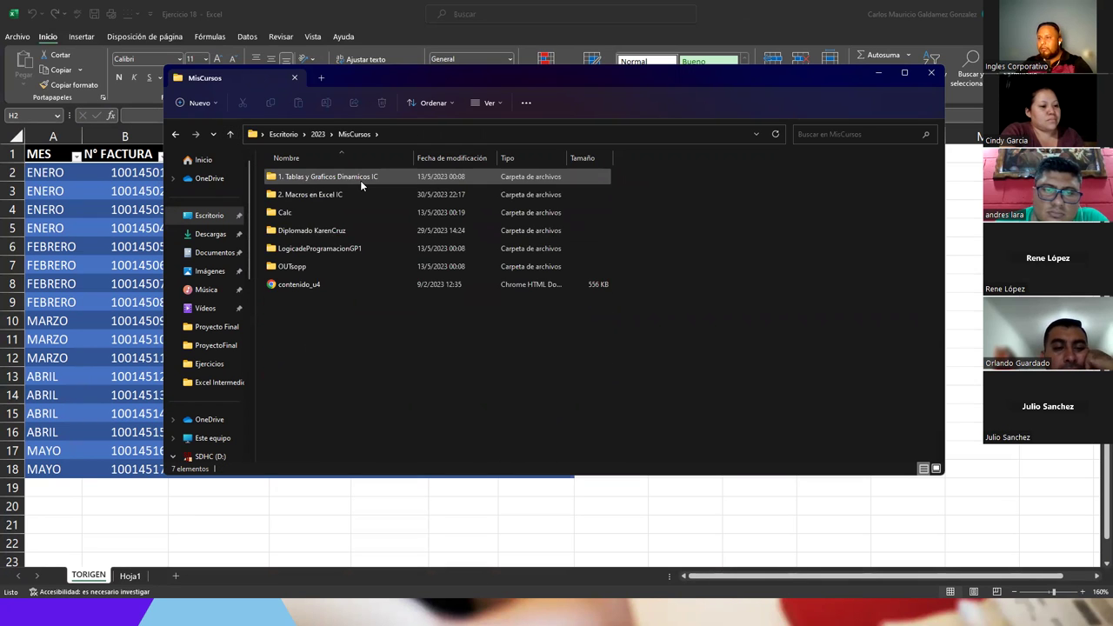
double_click(360, 179)
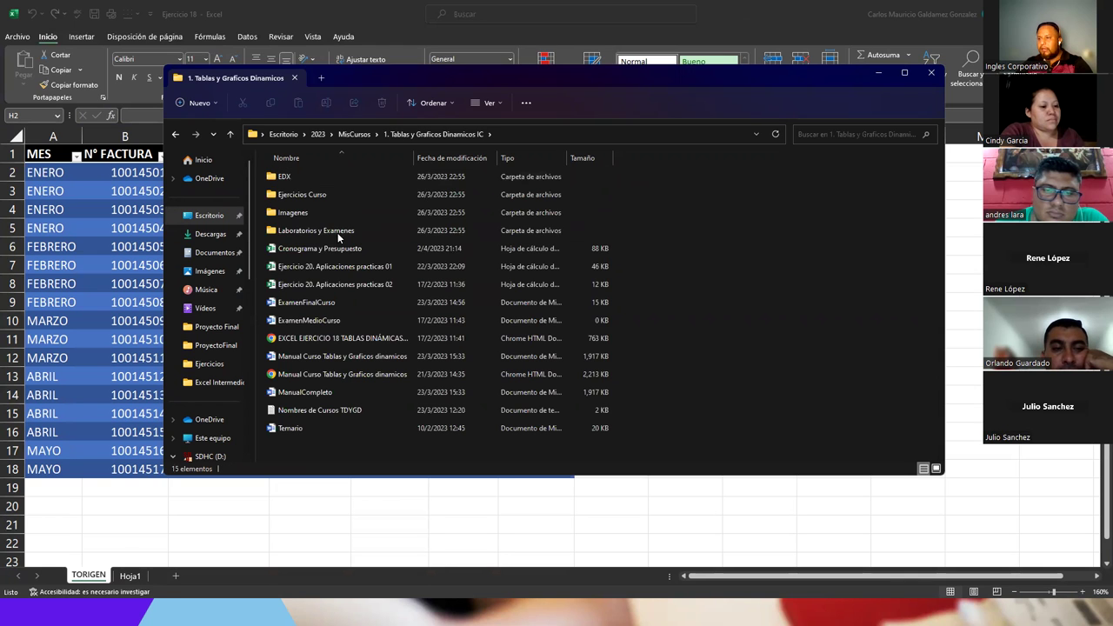
double_click(297, 193)
- Open the Ya subido folder and the Sesión20 workbook
click(287, 179)
double_click(287, 179)
scroll(318, 285, down, 2)
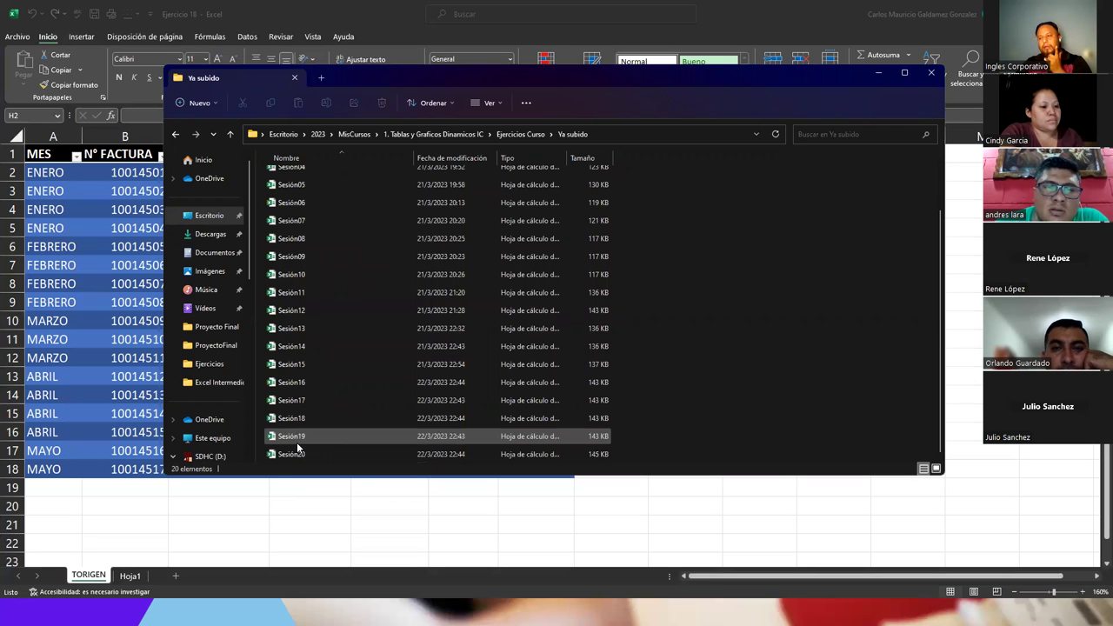
double_click(296, 453)
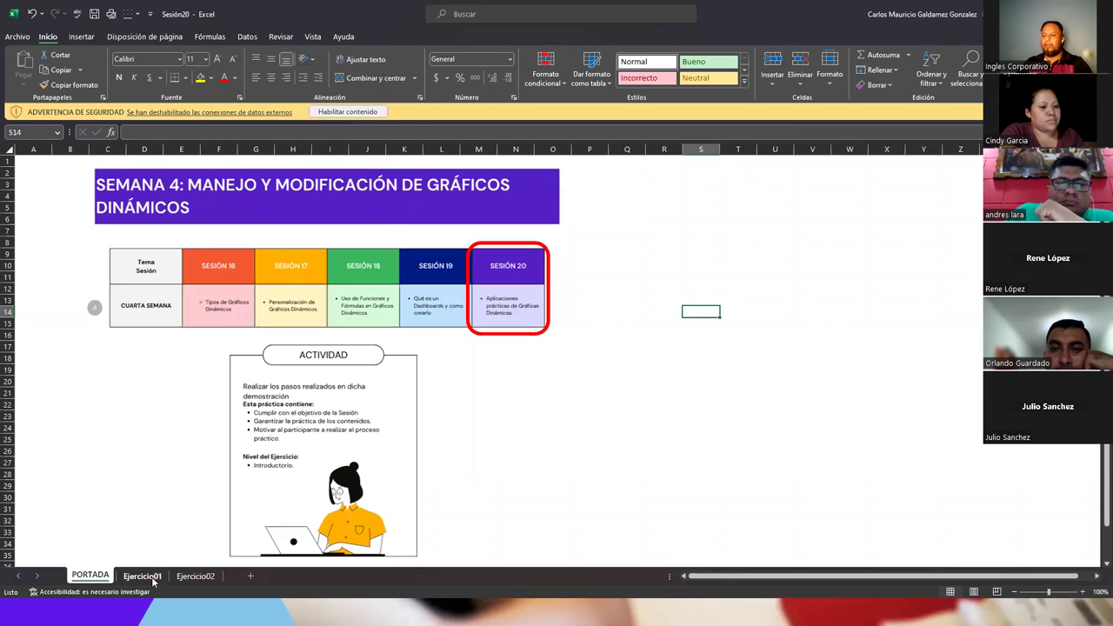
- Look through Sesión20's Ejercicio01 and Ejercicio02 sheets, then open the Sesión19 workbook
click(148, 577)
click(187, 578)
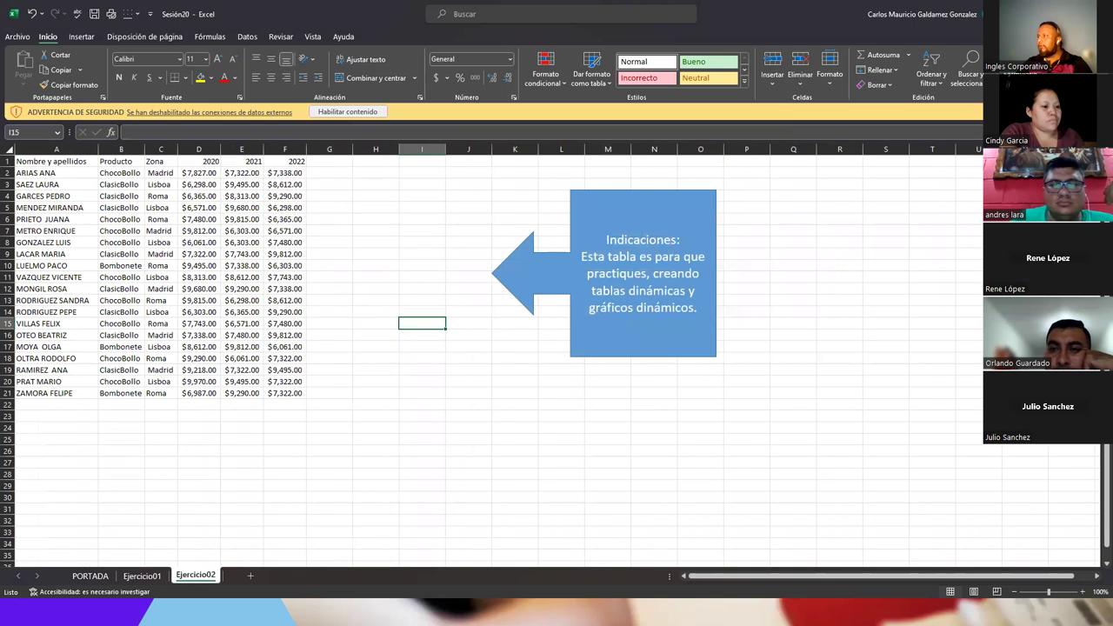
key(alt+Tab)
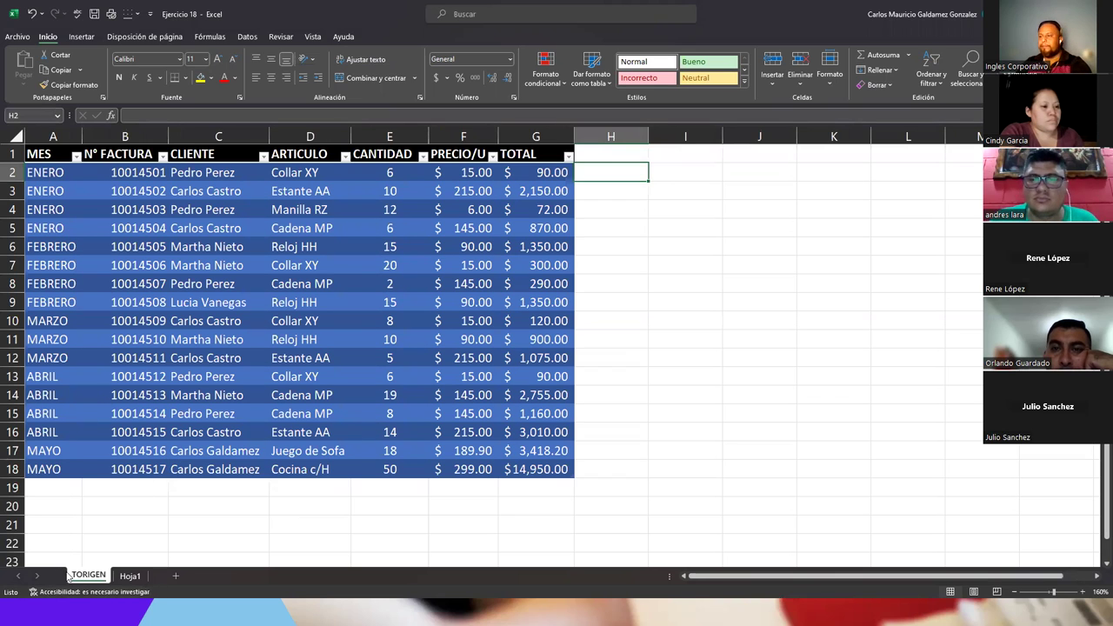
key(alt+Tab)
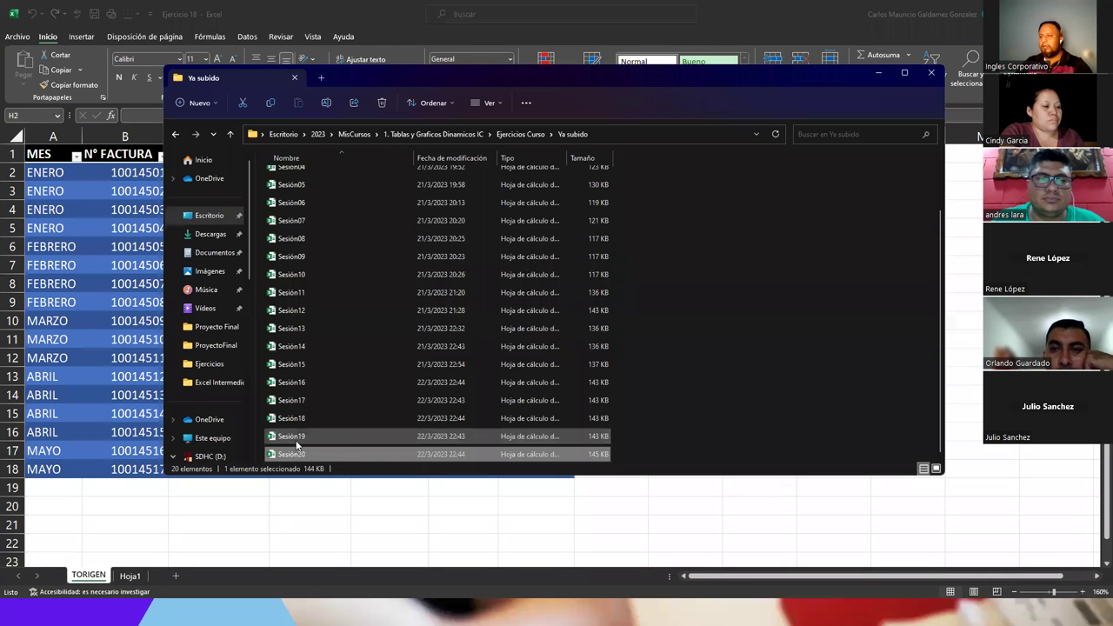
click(291, 440)
key(alt+Tab)
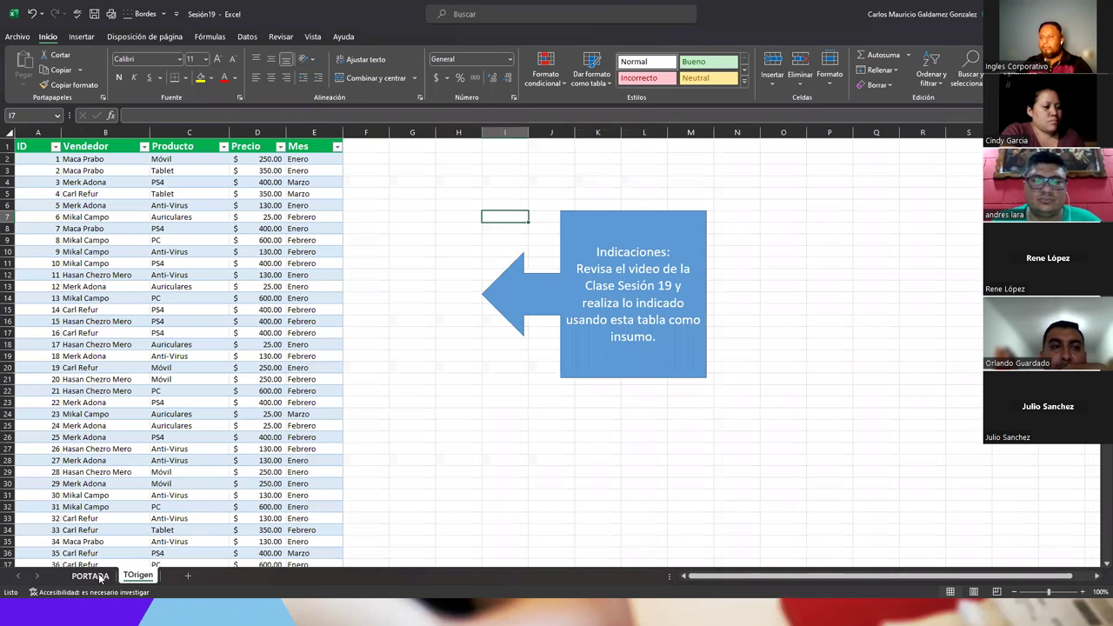
- Review Sesión19's PORTADA cover and TOrigen sales table, then return to Ejercicio 18
click(95, 576)
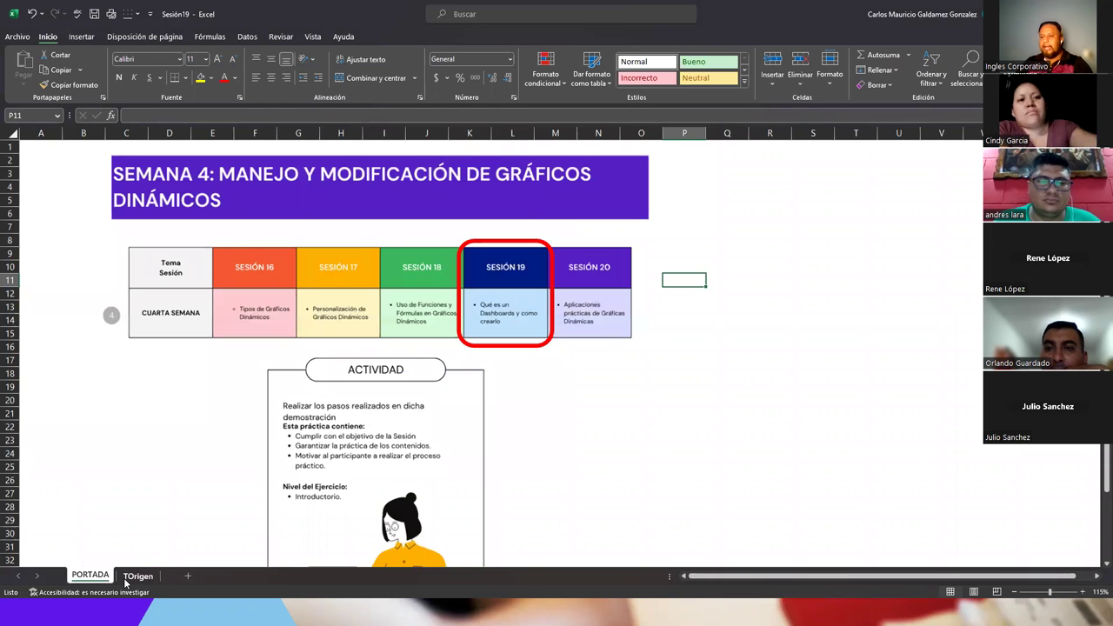
click(137, 575)
scroll(392, 412, down, 7)
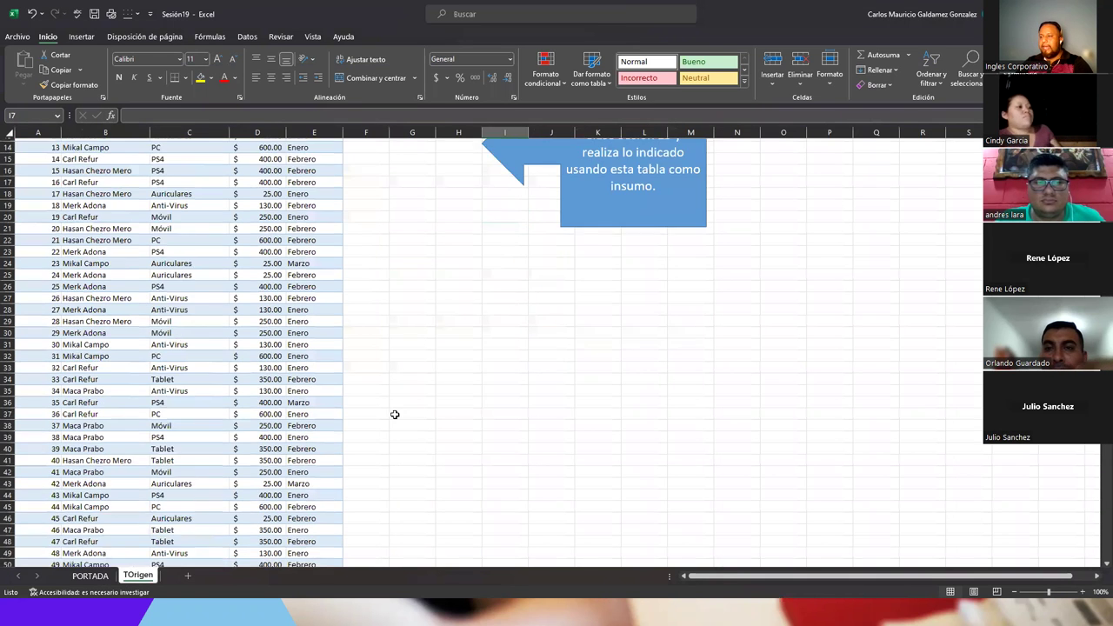
scroll(393, 412, up, 7)
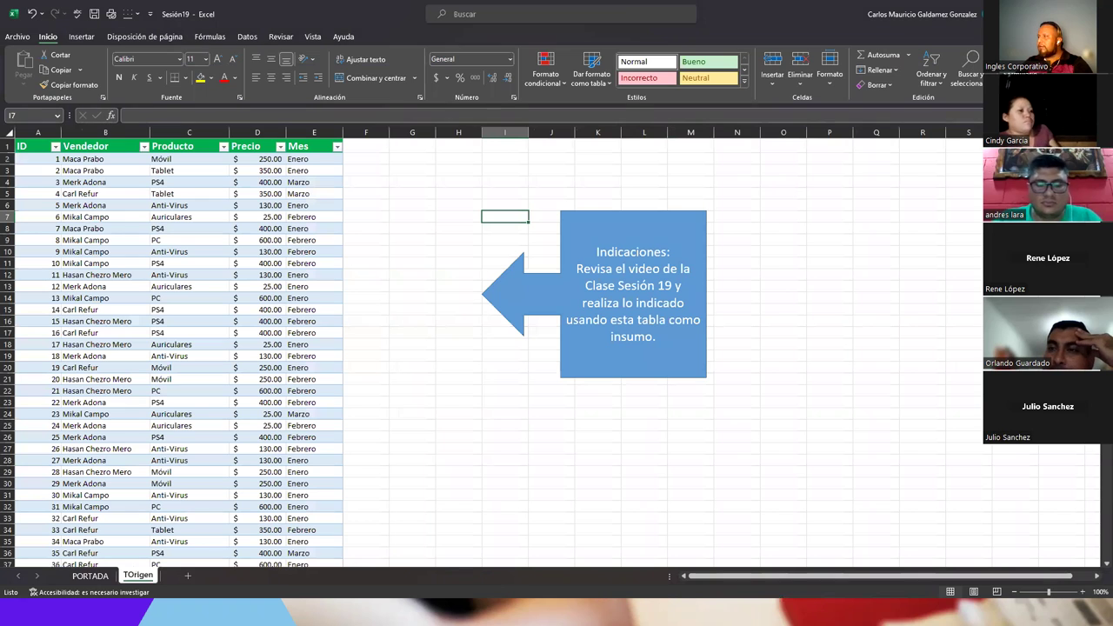
click(514, 323)
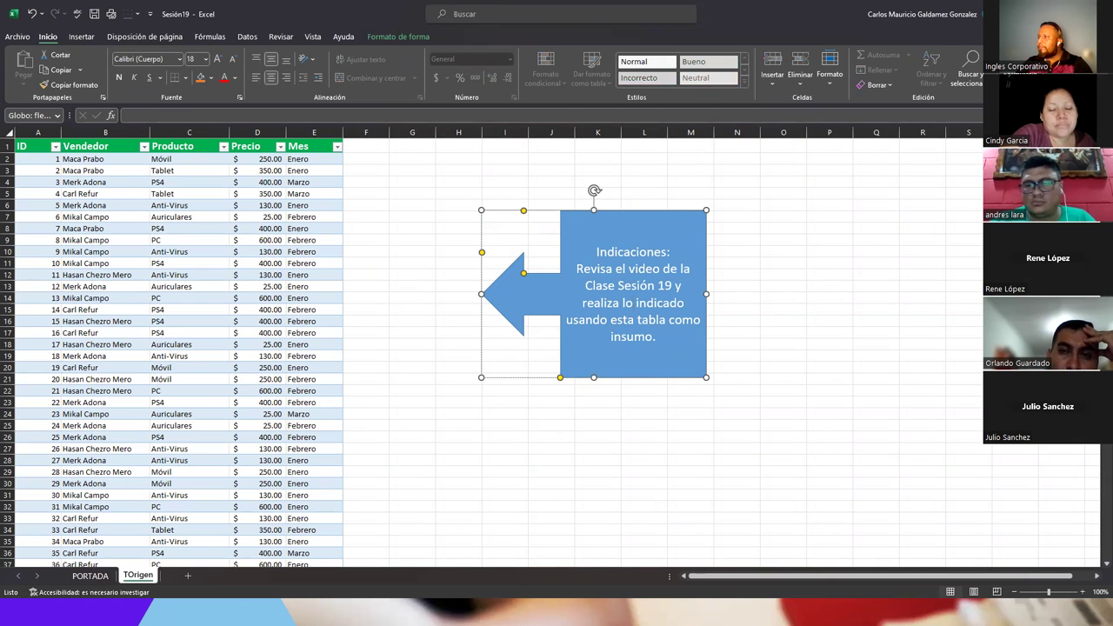
key(alt+Tab)
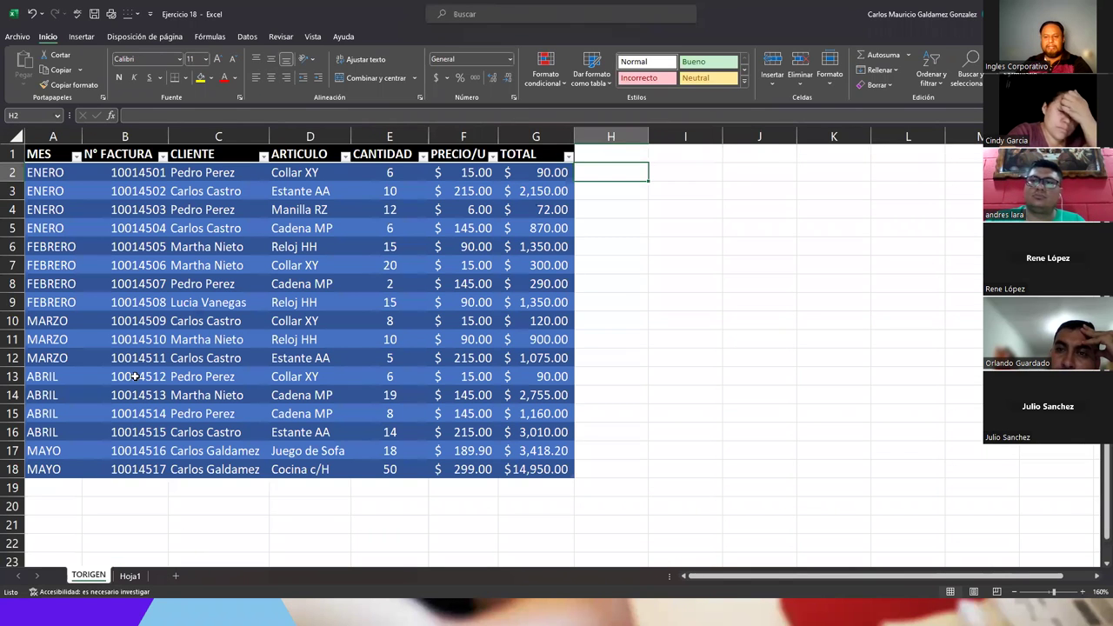
- Go up past Ejercicios Curso, peek into Laboratorios y Examenes, then climb to MisCursos
key(alt+Tab)
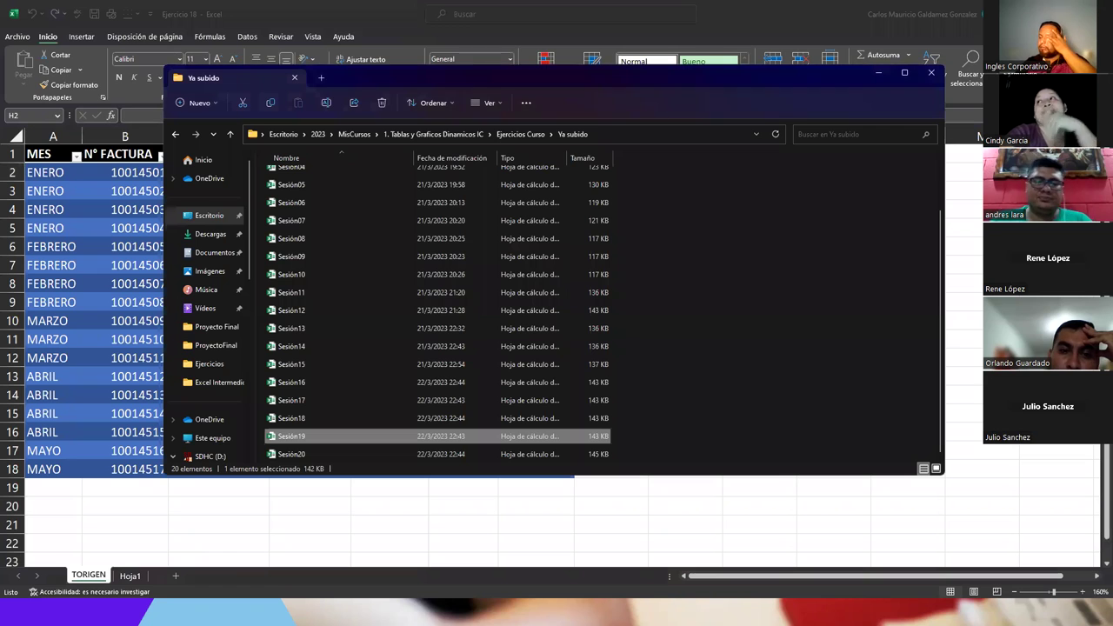
scroll(352, 282, up, 2)
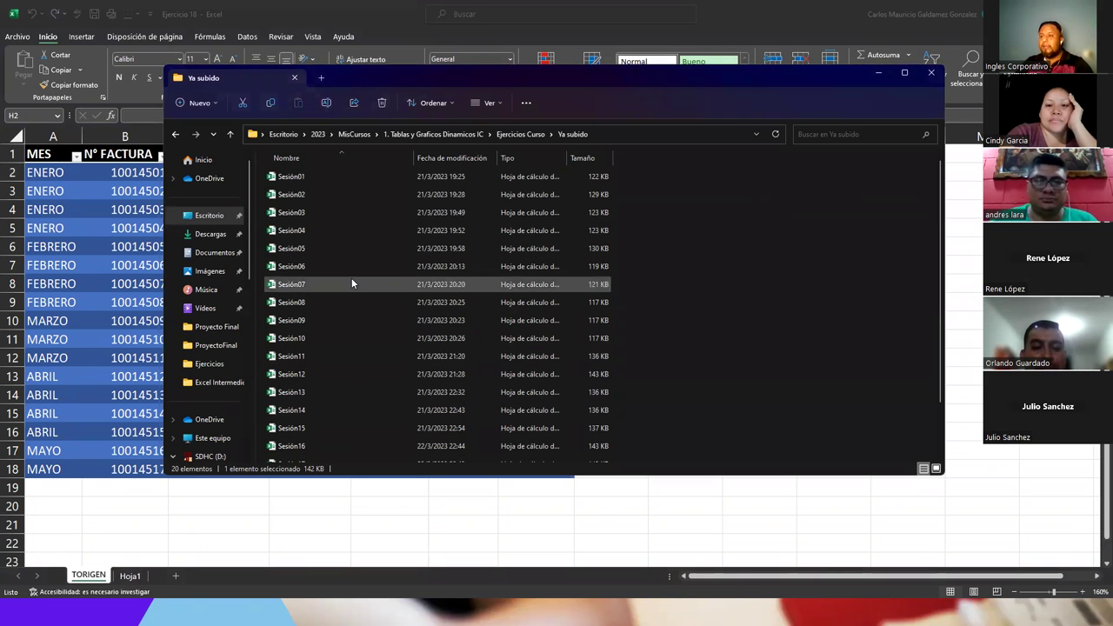
click(230, 135)
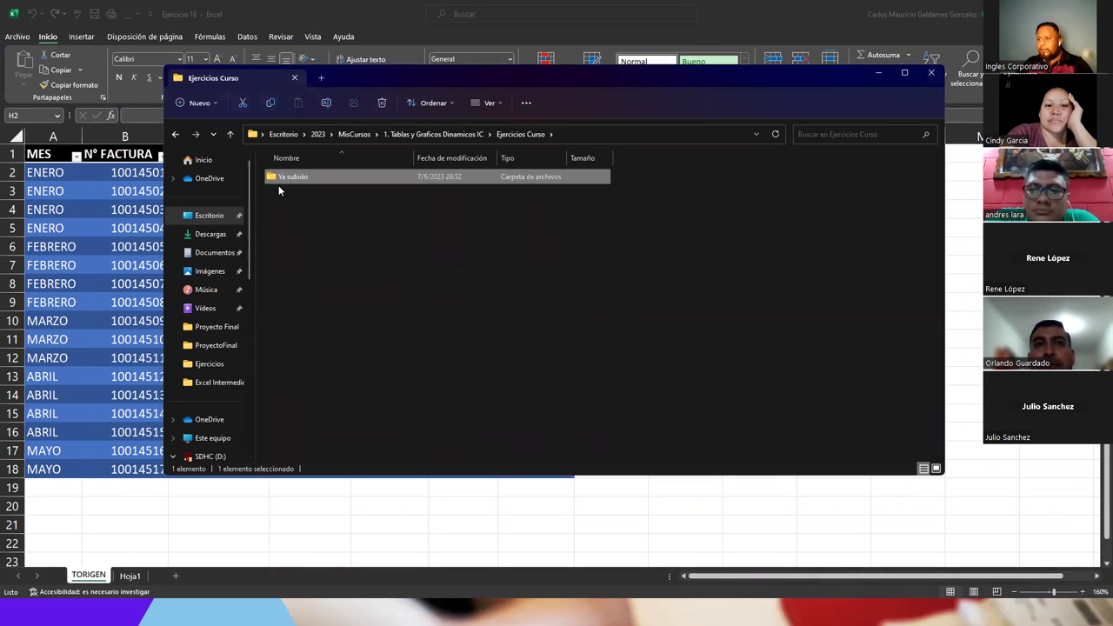
click(229, 135)
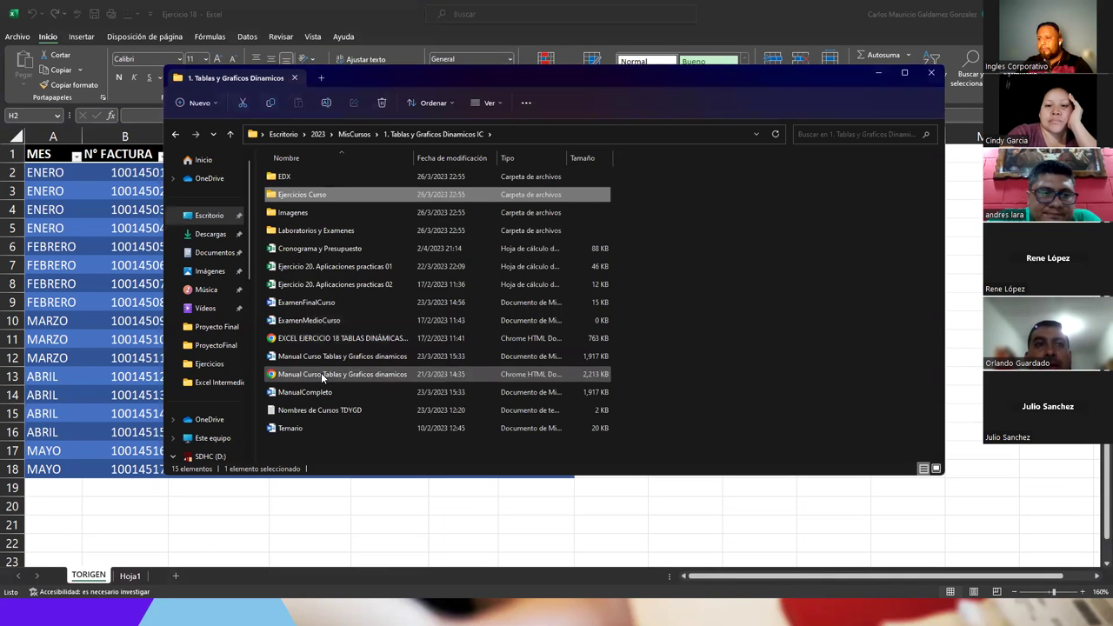
double_click(282, 231)
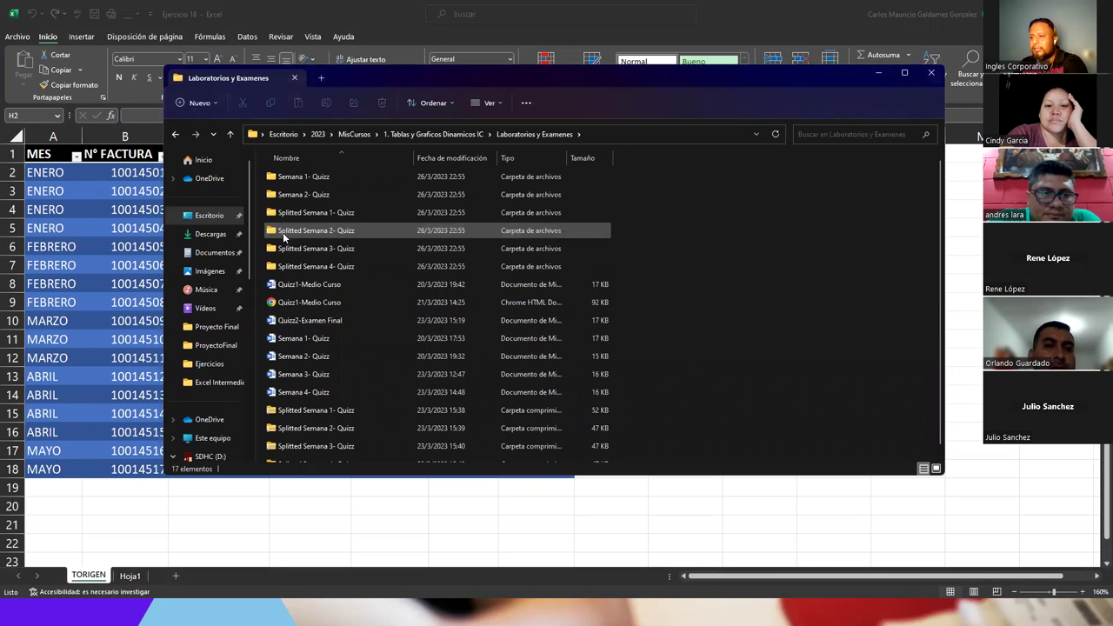
scroll(323, 311, down, 1)
key(alt+Up)
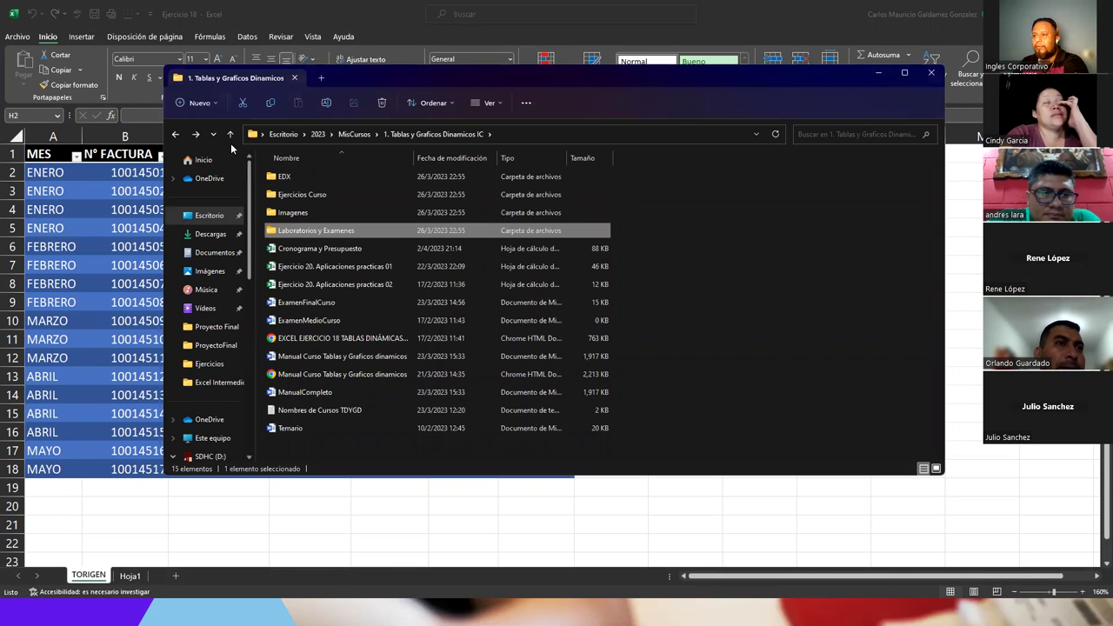
click(228, 135)
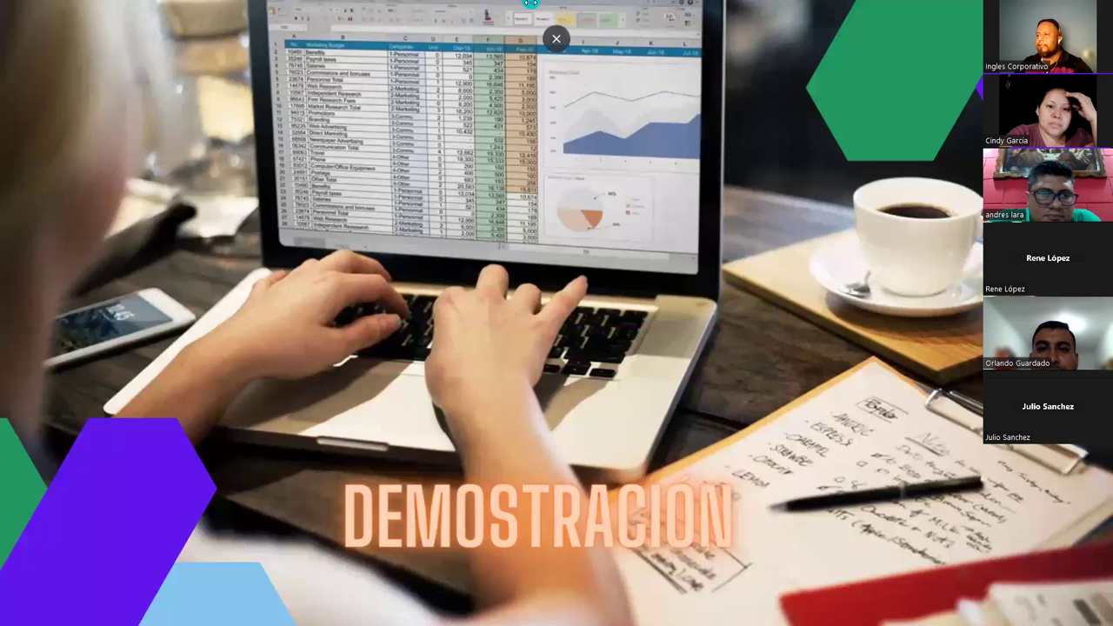
- Exit Canva full-screen and search Google for 'dashboard excel' in a new tab
click(555, 43)
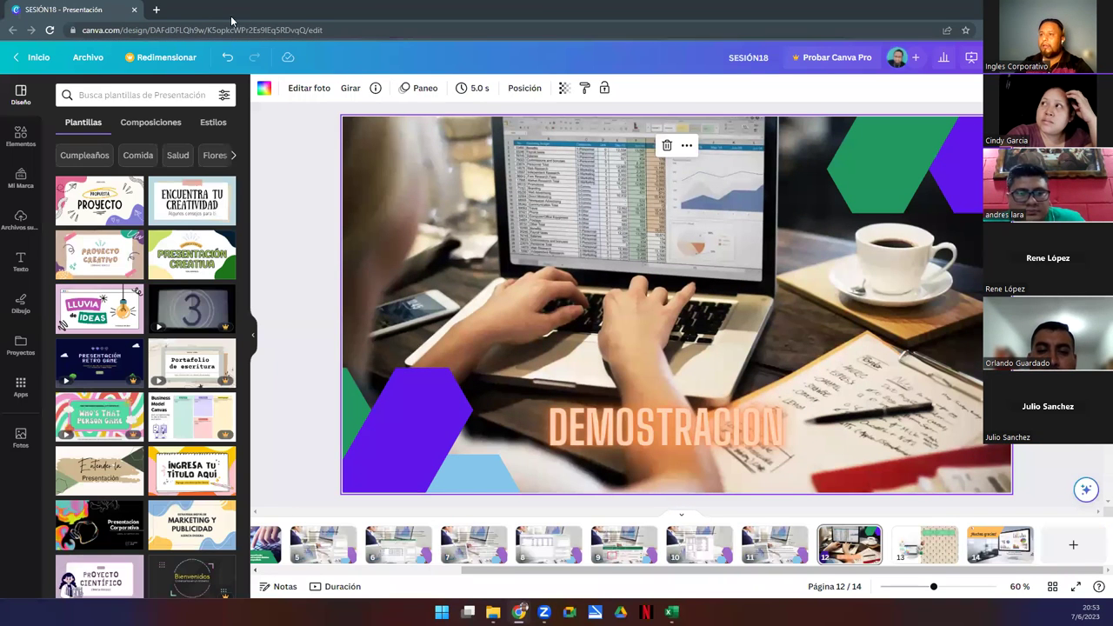
click(157, 10)
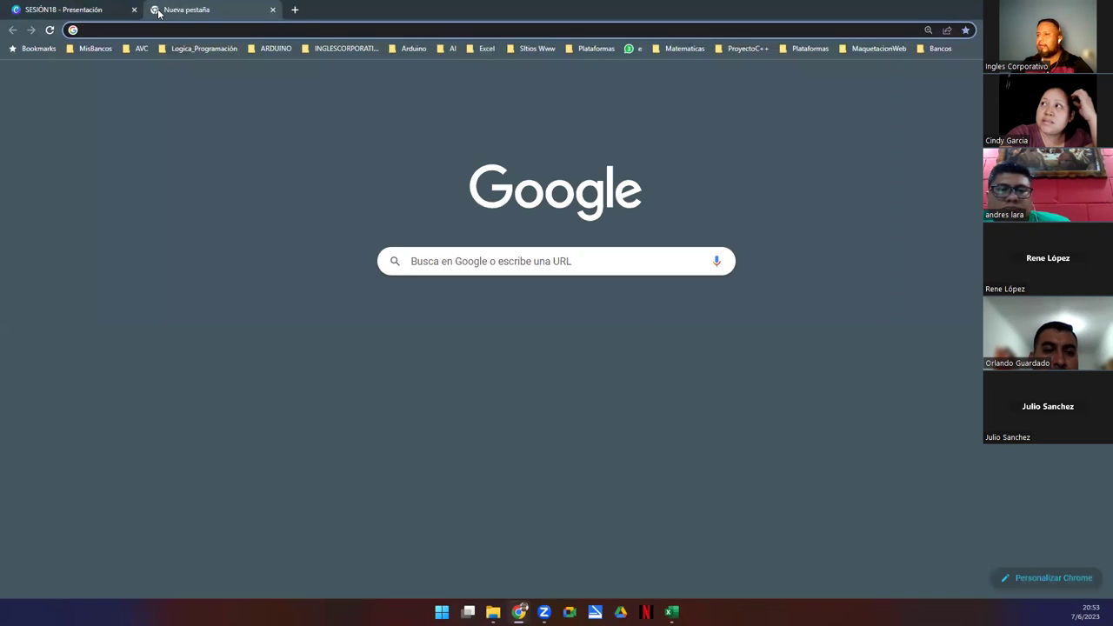
text(dashboard)
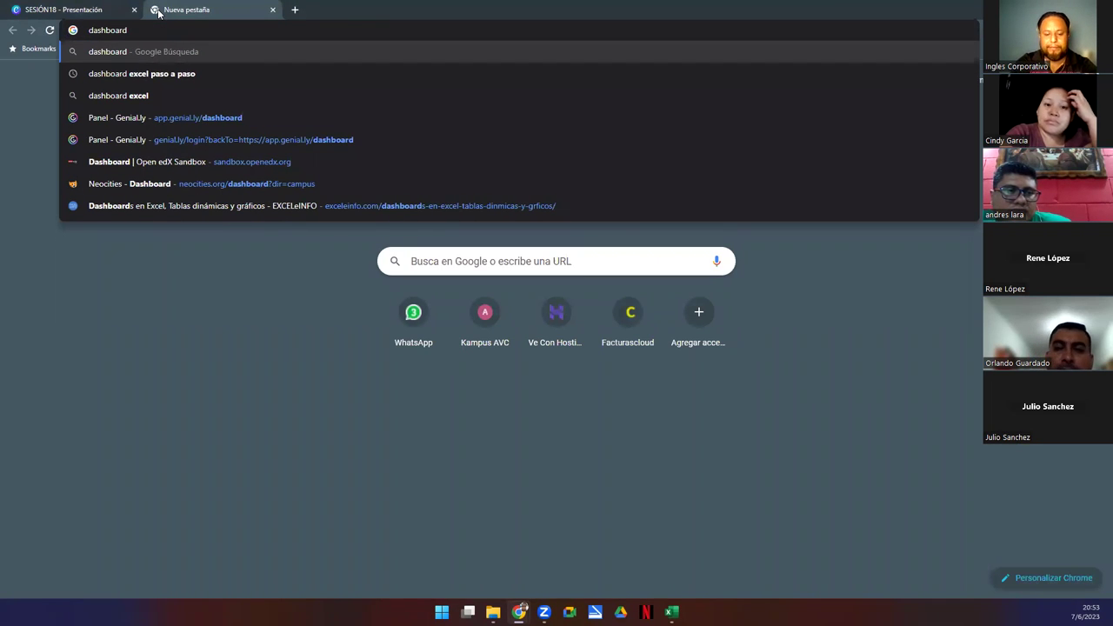
text( excel)
key(Return)
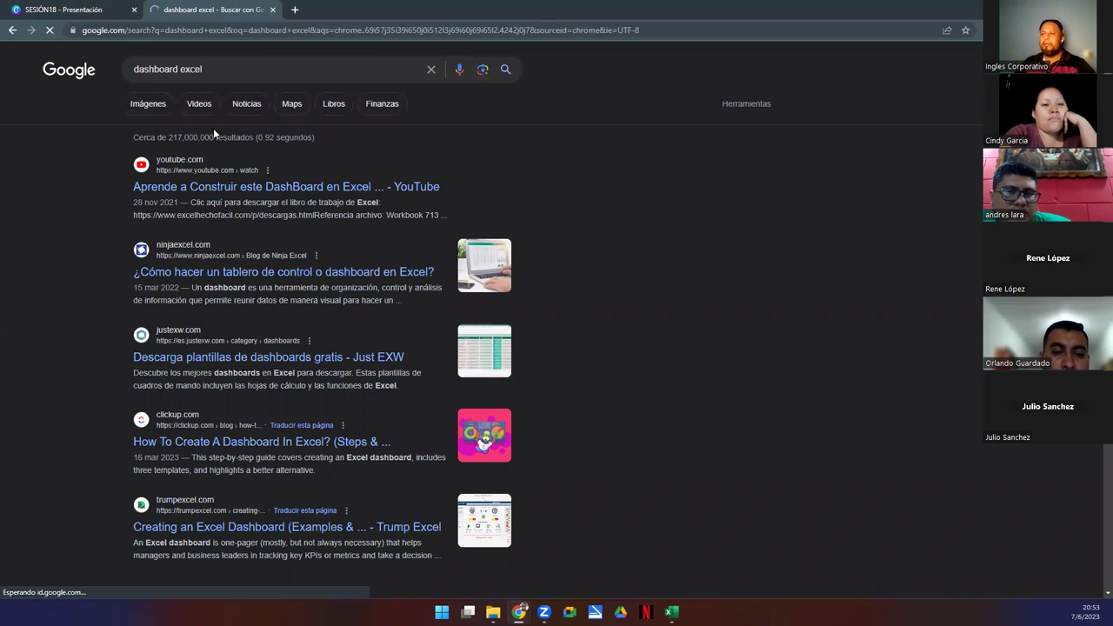
- From the Imágenes results, open TheSmallman's Excel Dashboard Examples and Template Files page
click(133, 110)
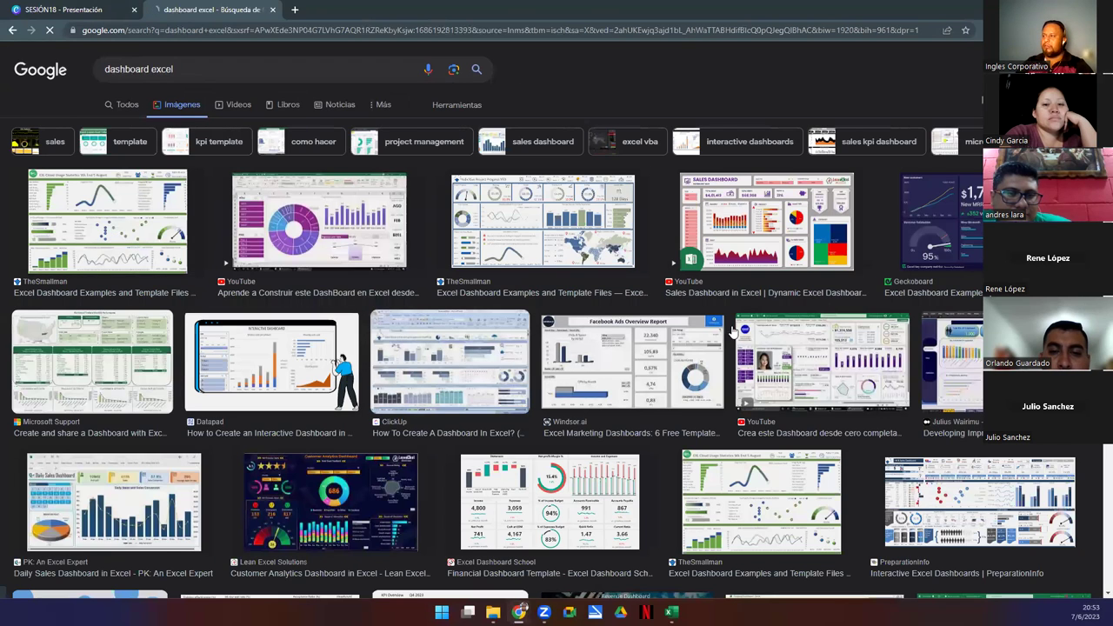
click(170, 235)
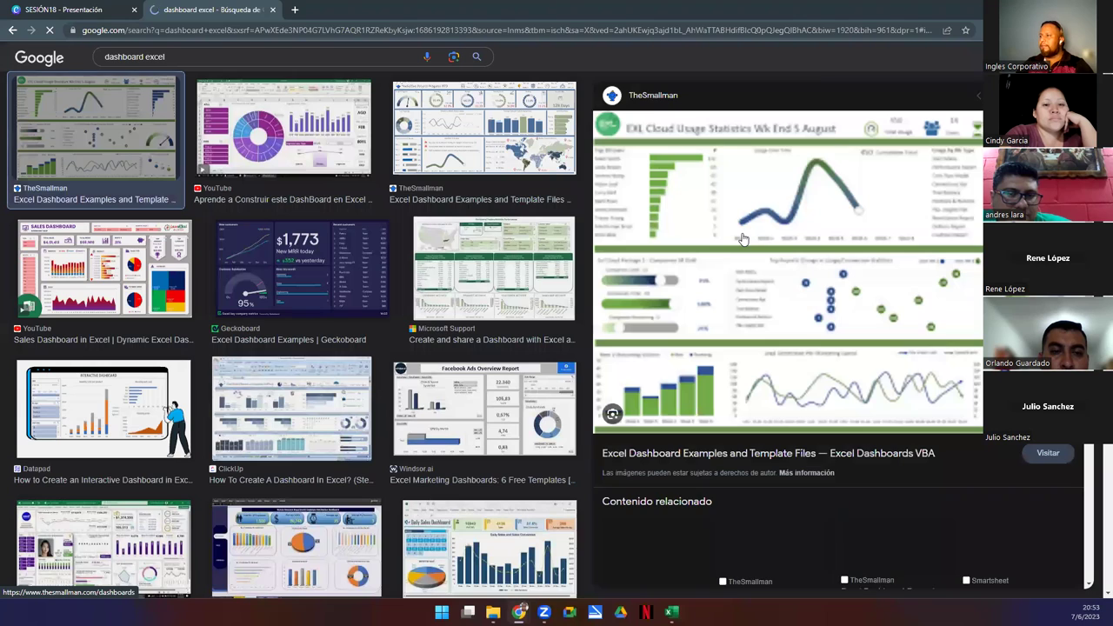
click(742, 237)
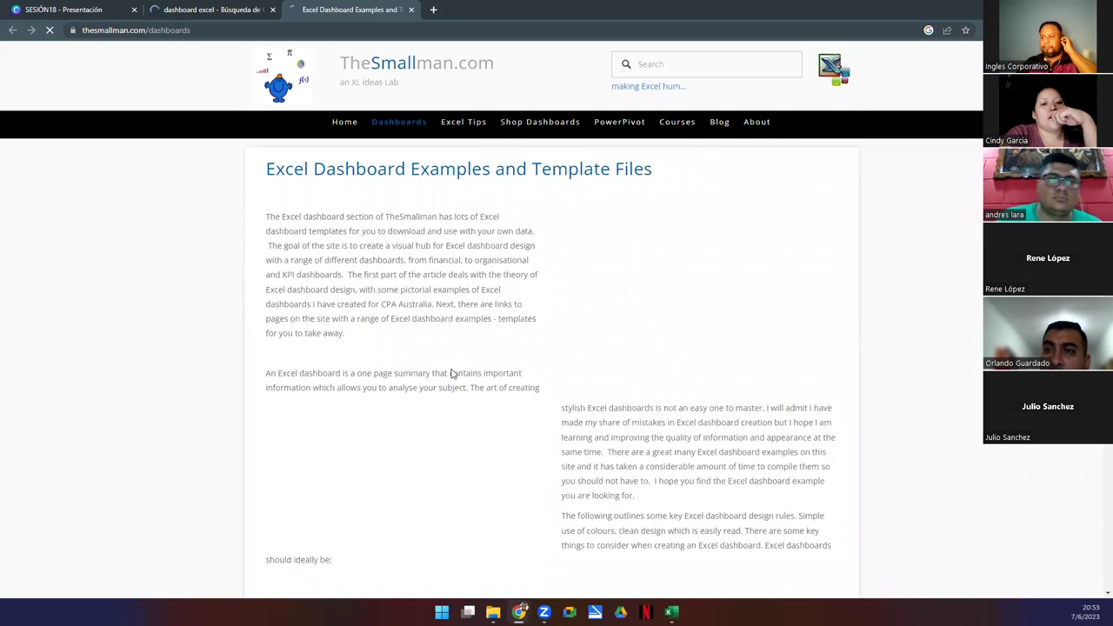
- Open the HR & Sales Dashboard screenshot in a new tab and zoom in on it
scroll(450, 372, down, 3)
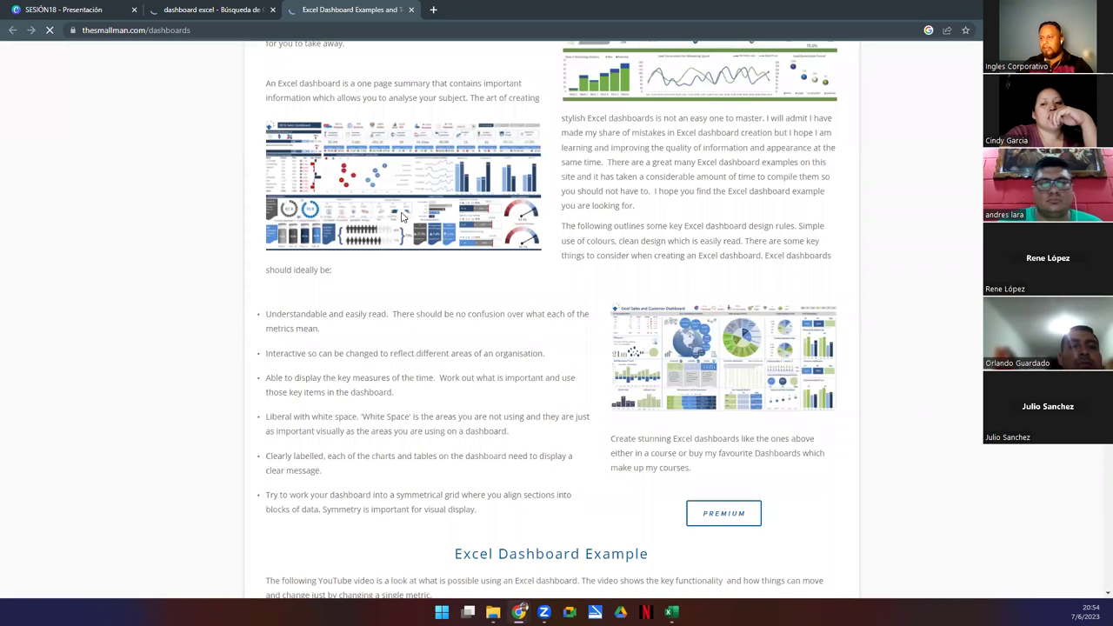
right_click(333, 203)
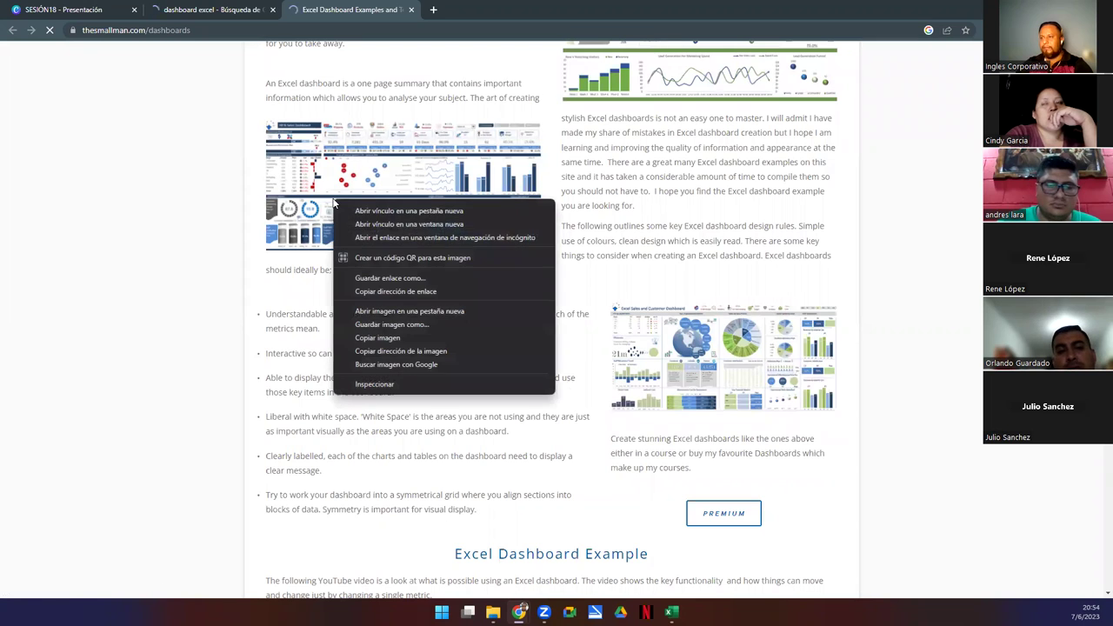
click(377, 310)
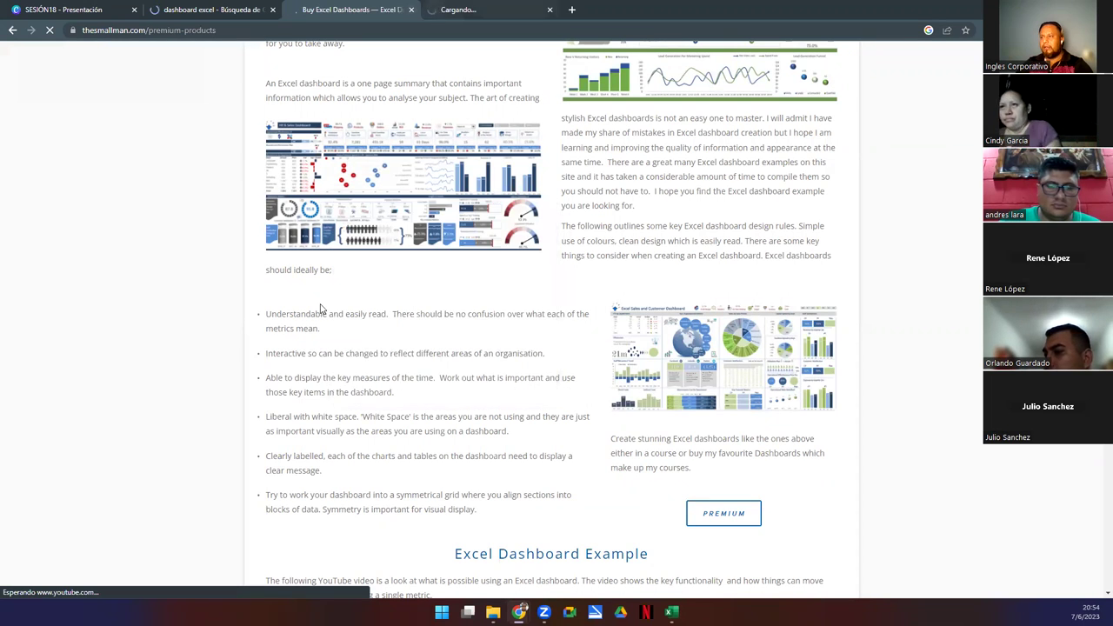
key(ctrl+Tab)
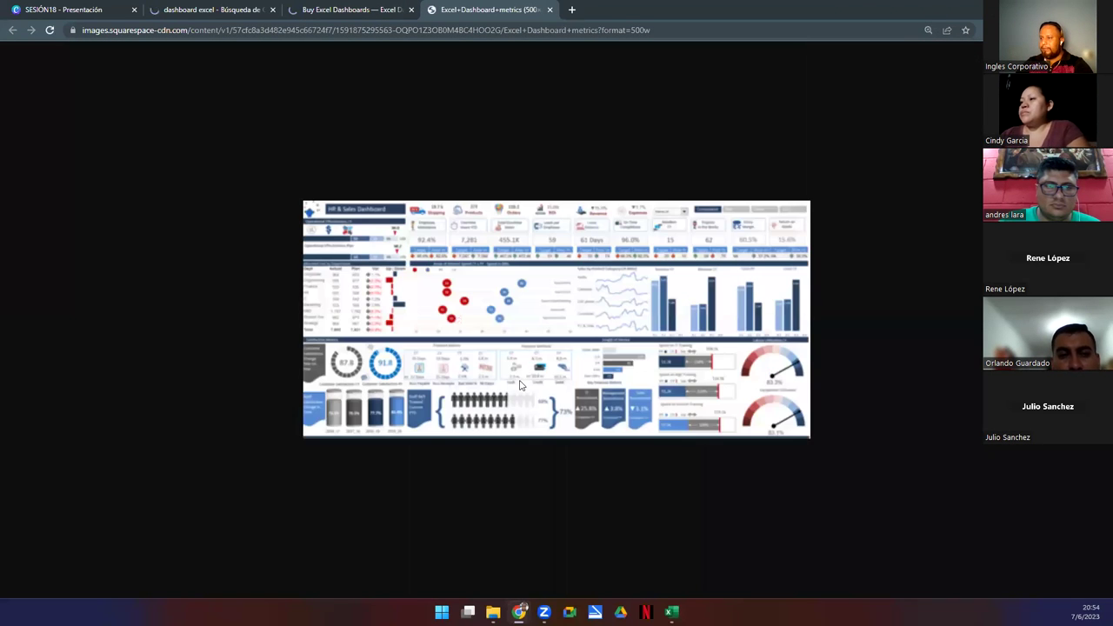
key(ctrl+plus)
key(ctrl+plus)
key(ctrl+plus)
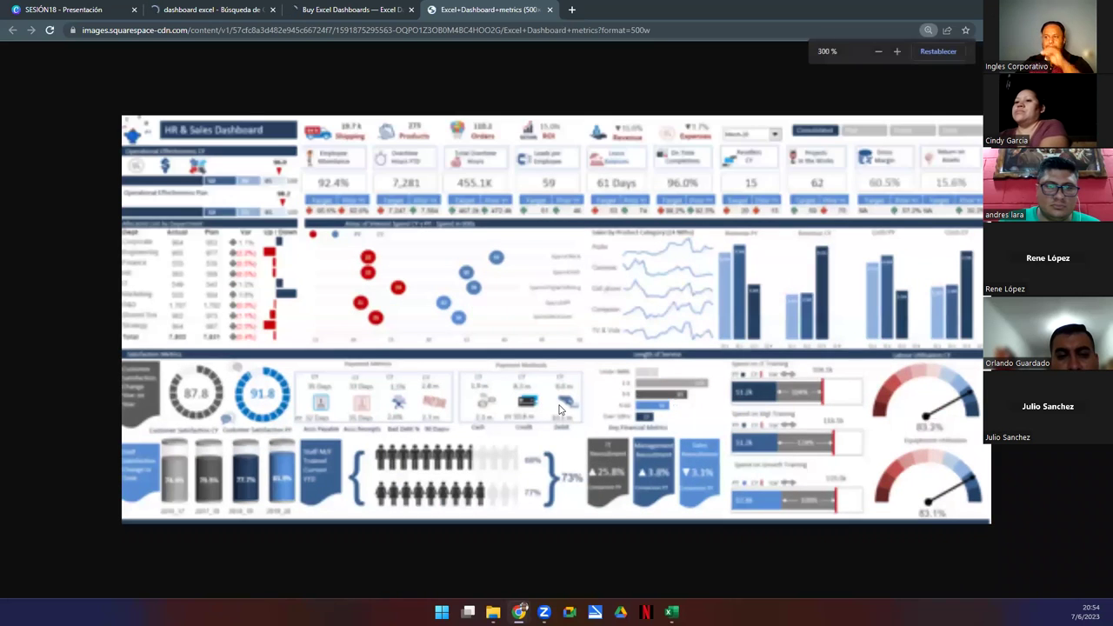
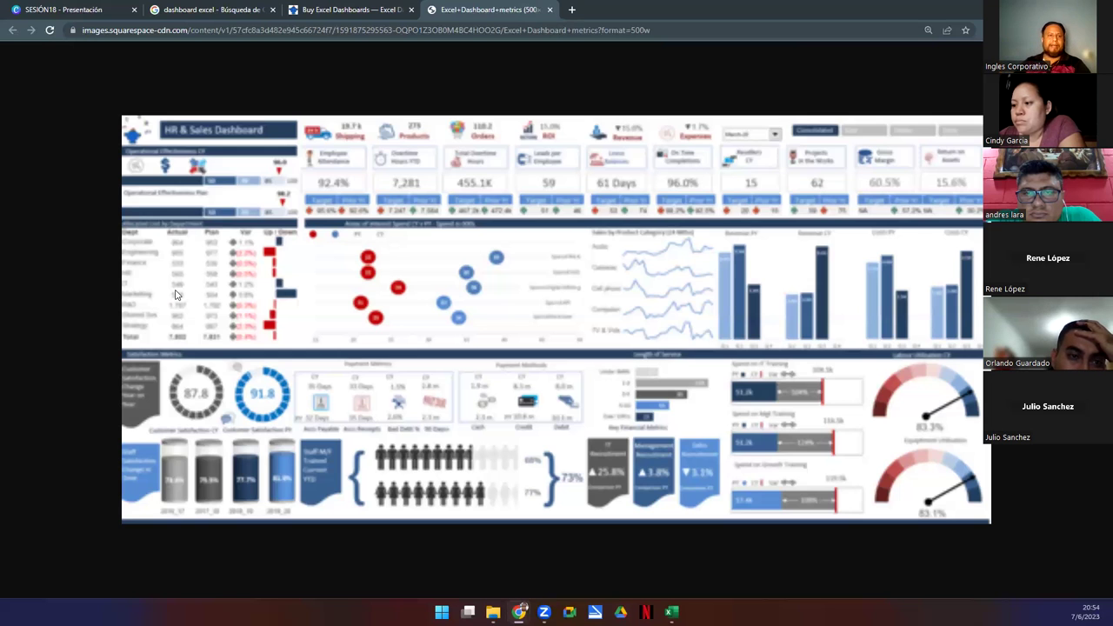
- From the dashboards-for-sale tab, open TheSmallman's $45.00 Finance and Administration Dashboard page
key(ctrl+shift+Tab)
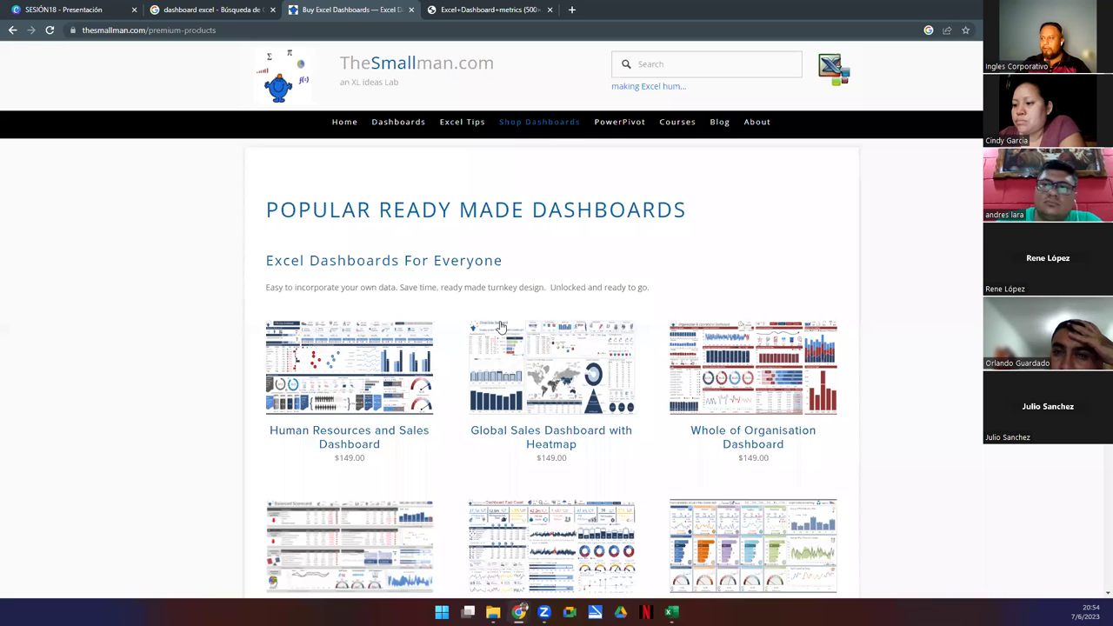
scroll(417, 435, down, 6)
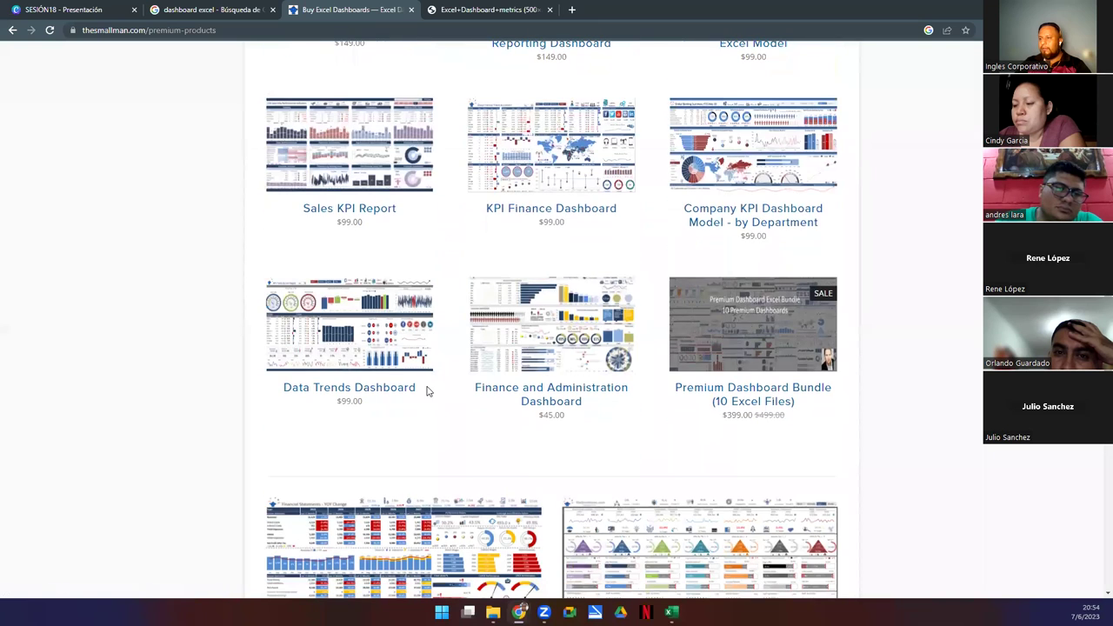
click(525, 332)
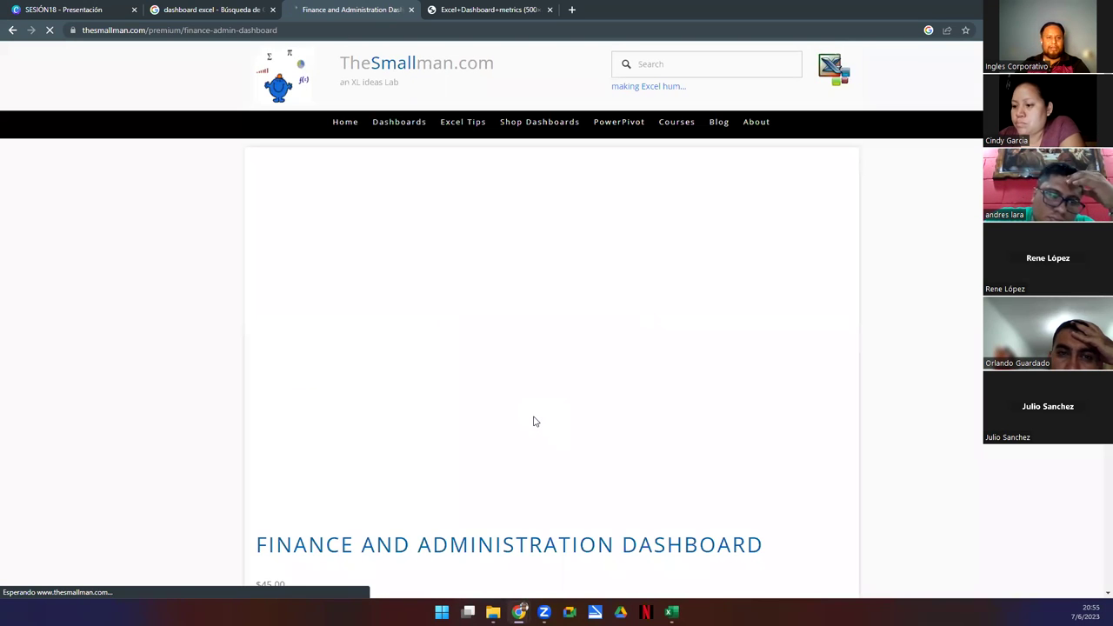
scroll(535, 421, down, 6)
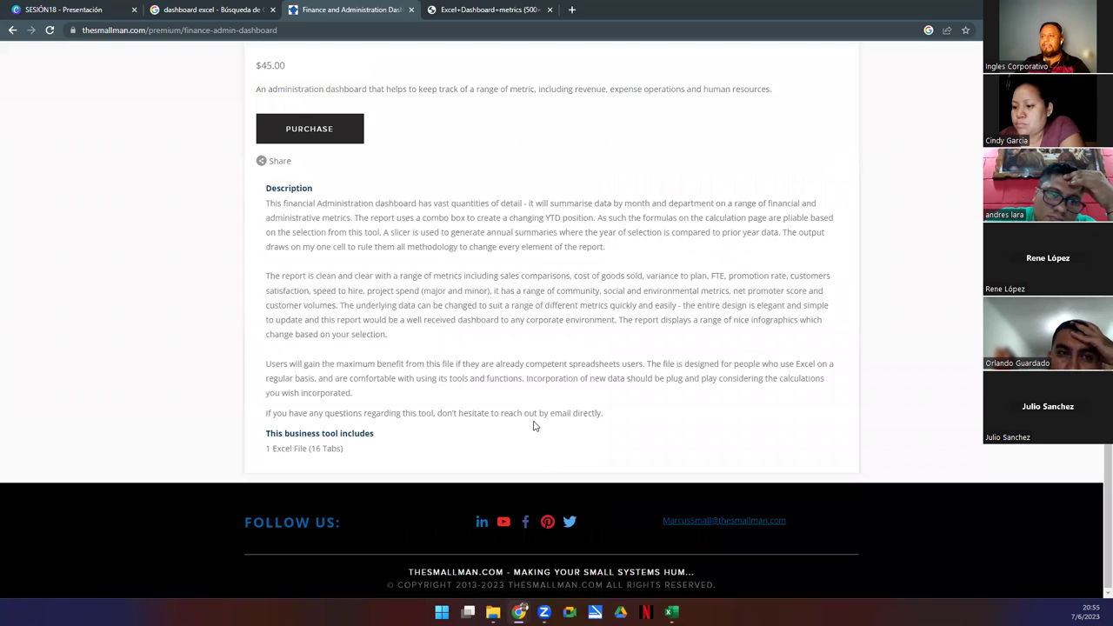
scroll(457, 209, up, 6)
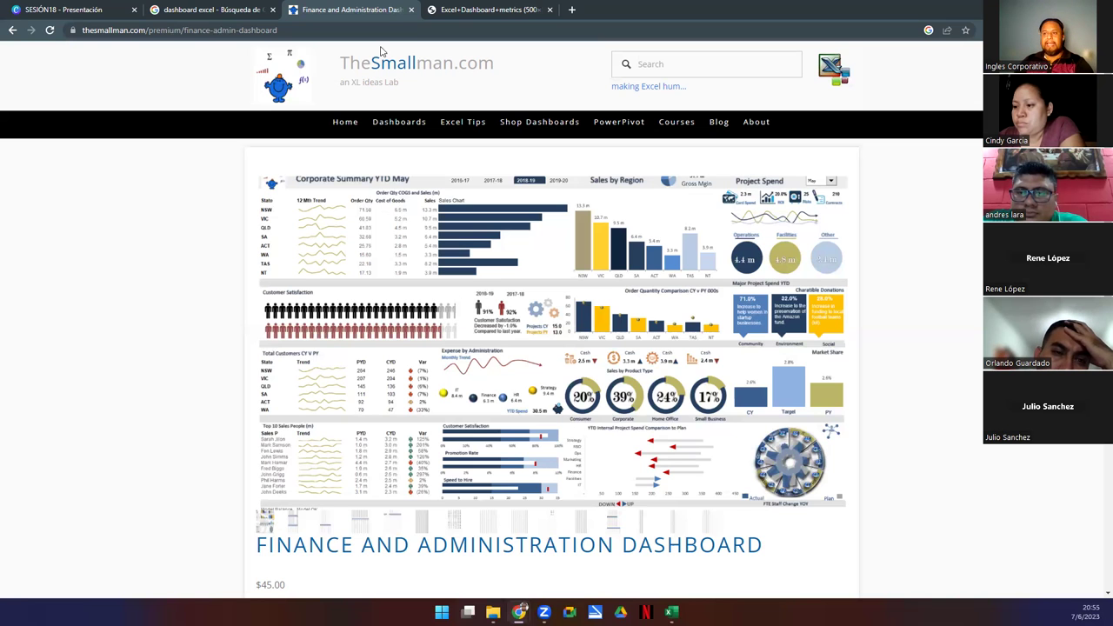
- Close both dashboard tabs, present the Canva SESIÓN18 deck full screen, and advance to 'Dudas y consultas'
click(412, 9)
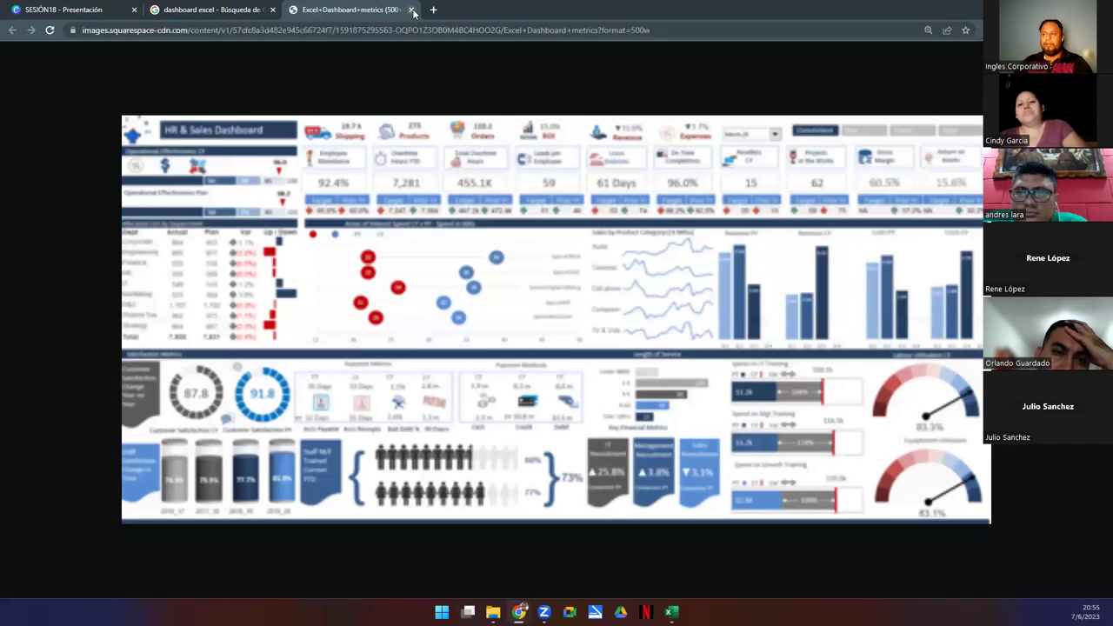
click(411, 10)
click(91, 9)
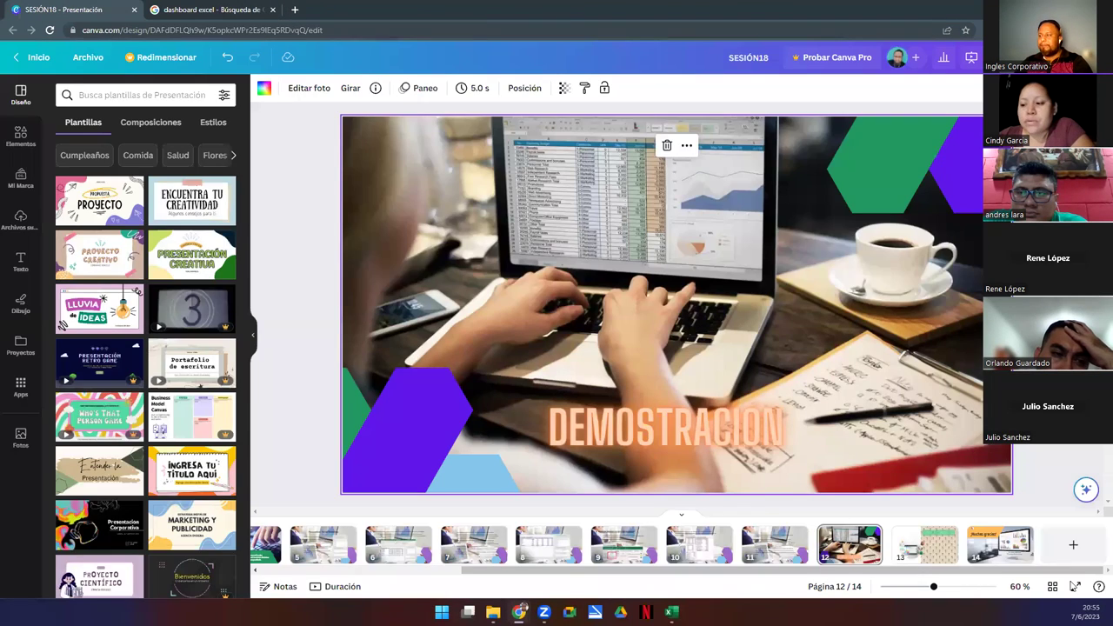
click(1075, 586)
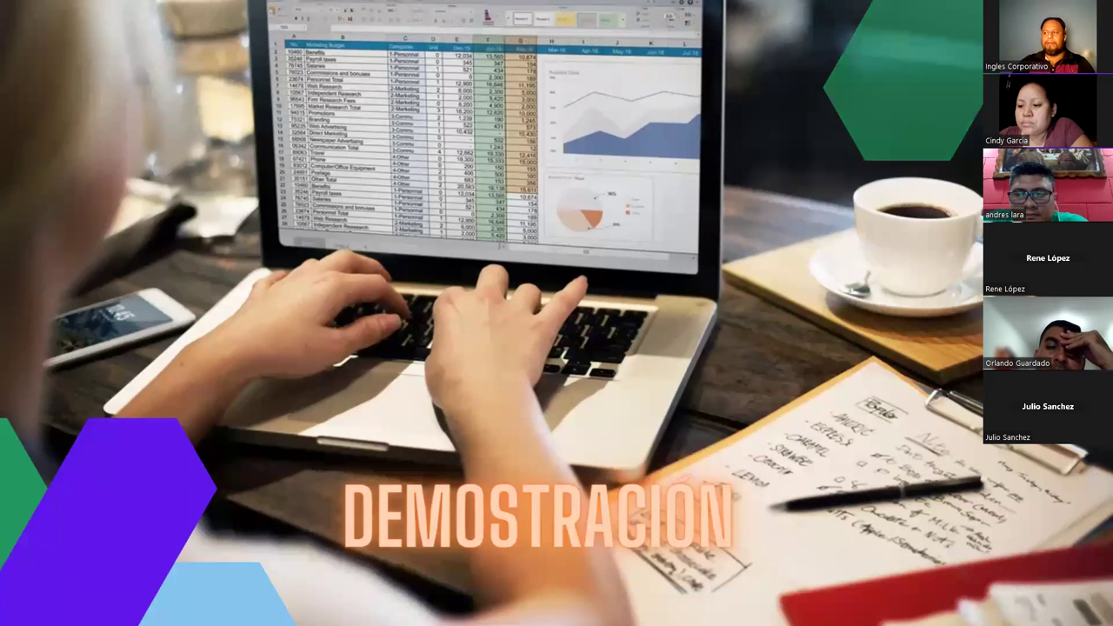
key(Right)
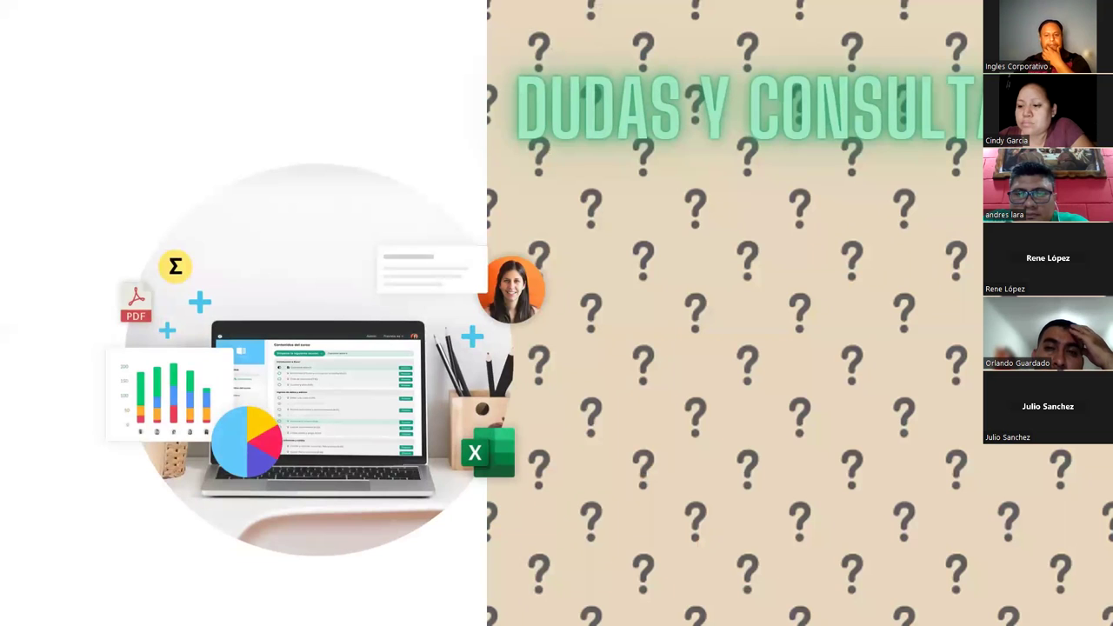
- In File Explorer, go from 2023 into Excel Intermedio G4I(2) > Ejercicios > Ejercicios
key(alt+Tab)
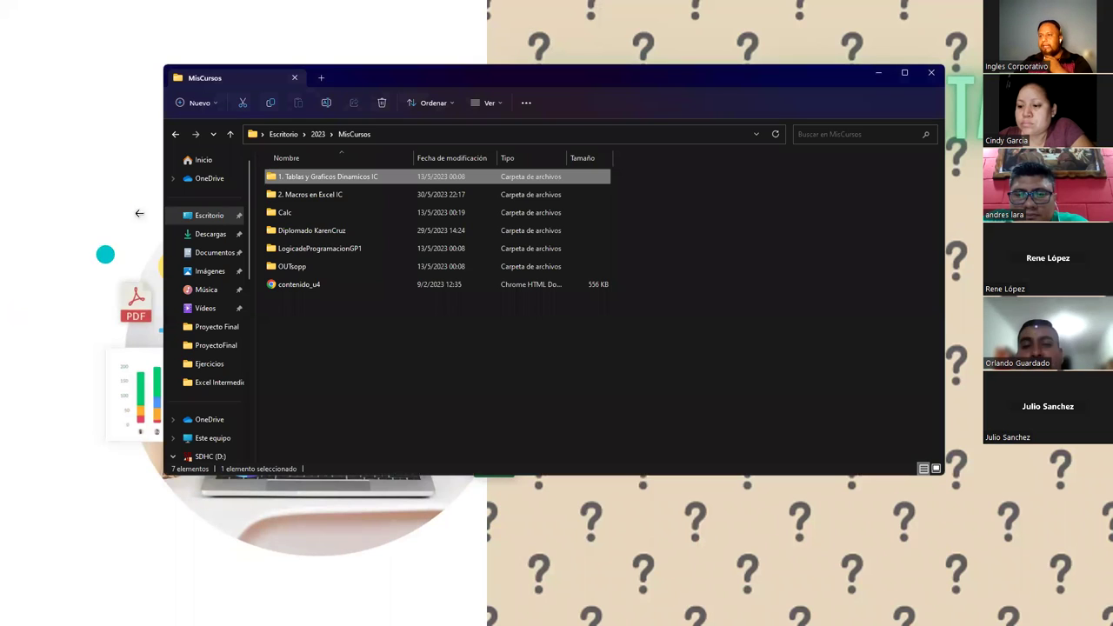
click(312, 369)
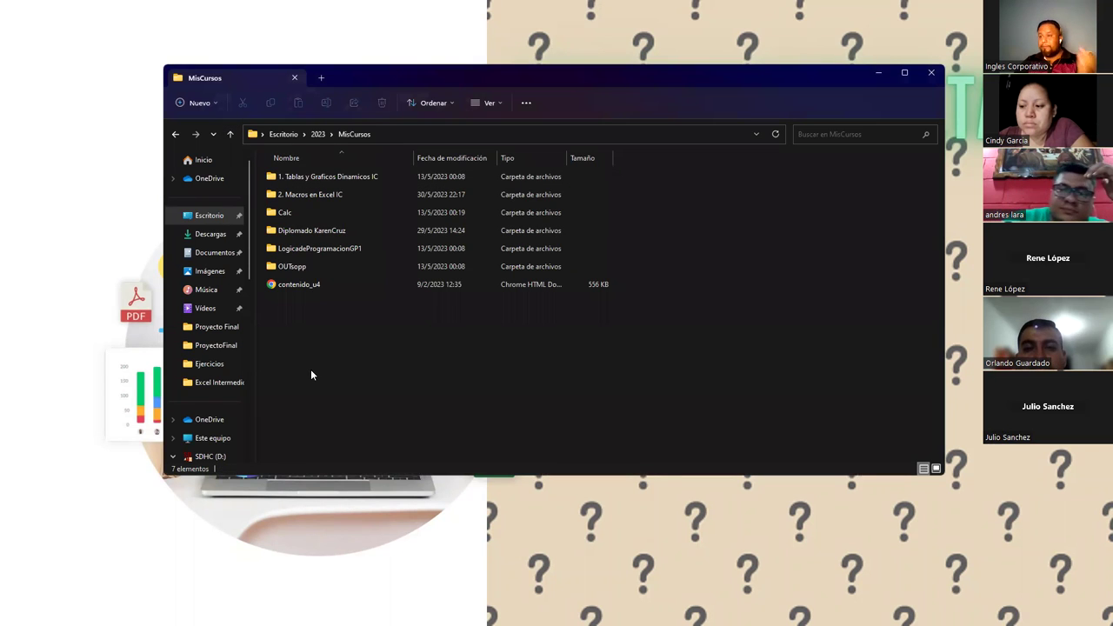
click(230, 135)
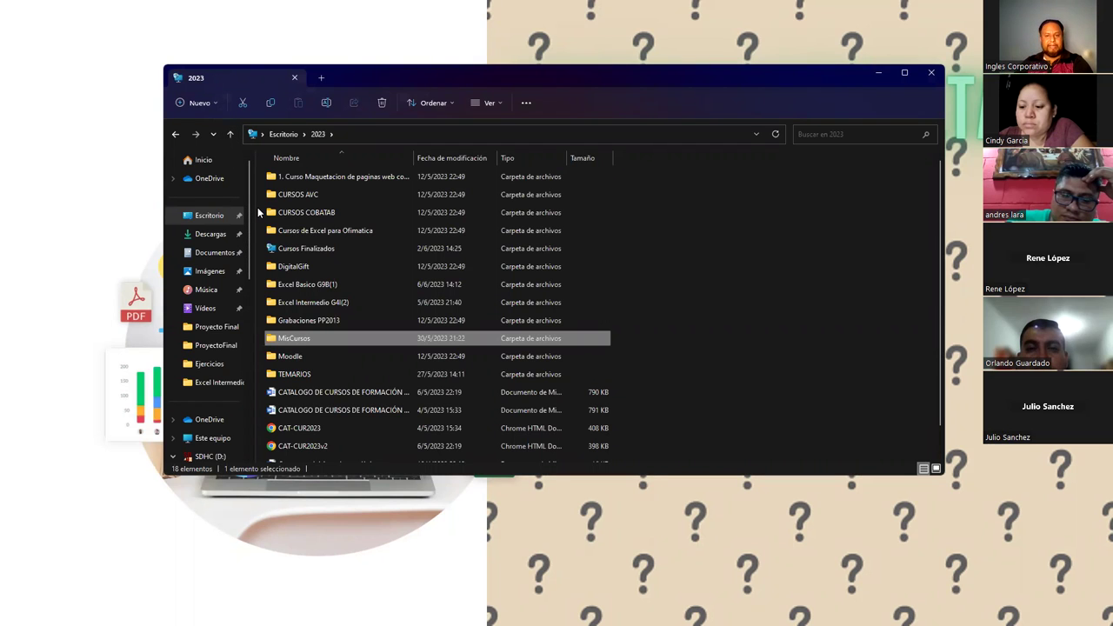
click(686, 333)
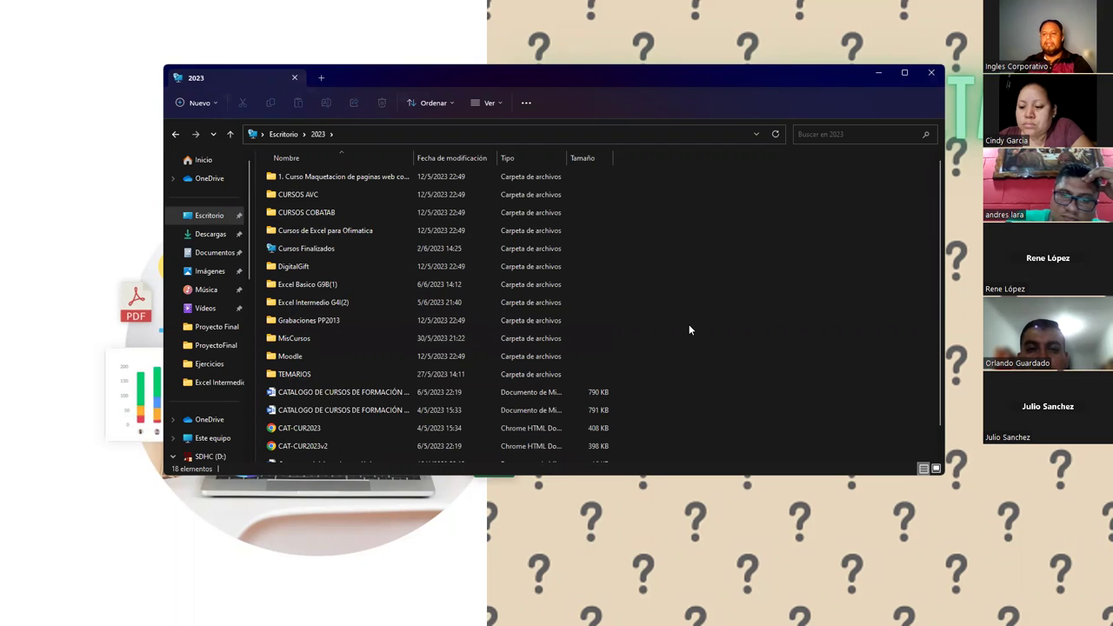
click(297, 177)
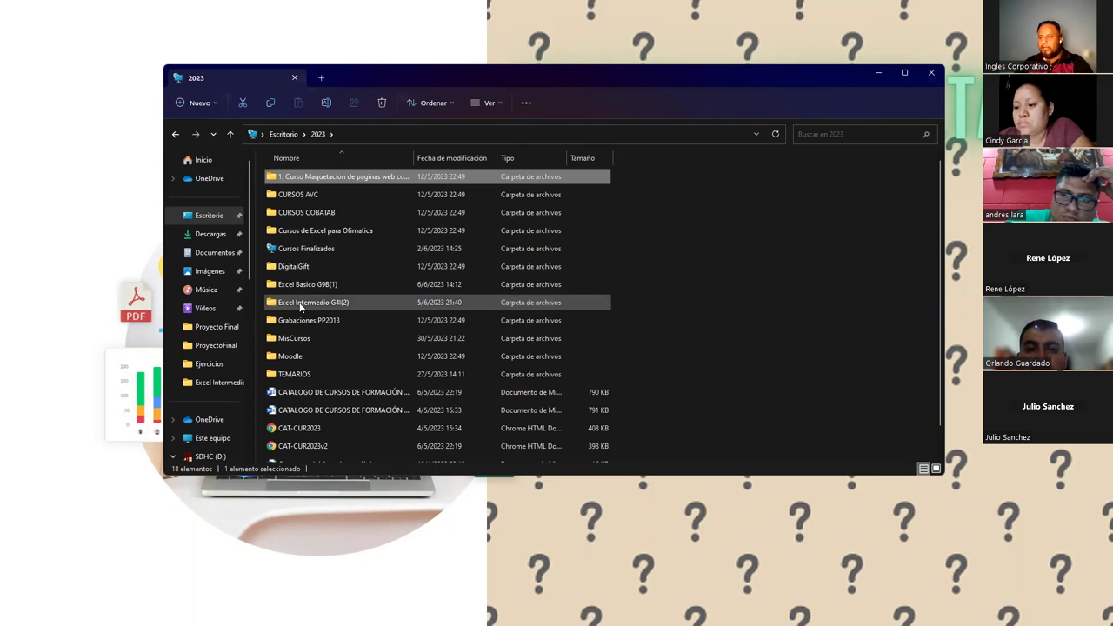
double_click(301, 302)
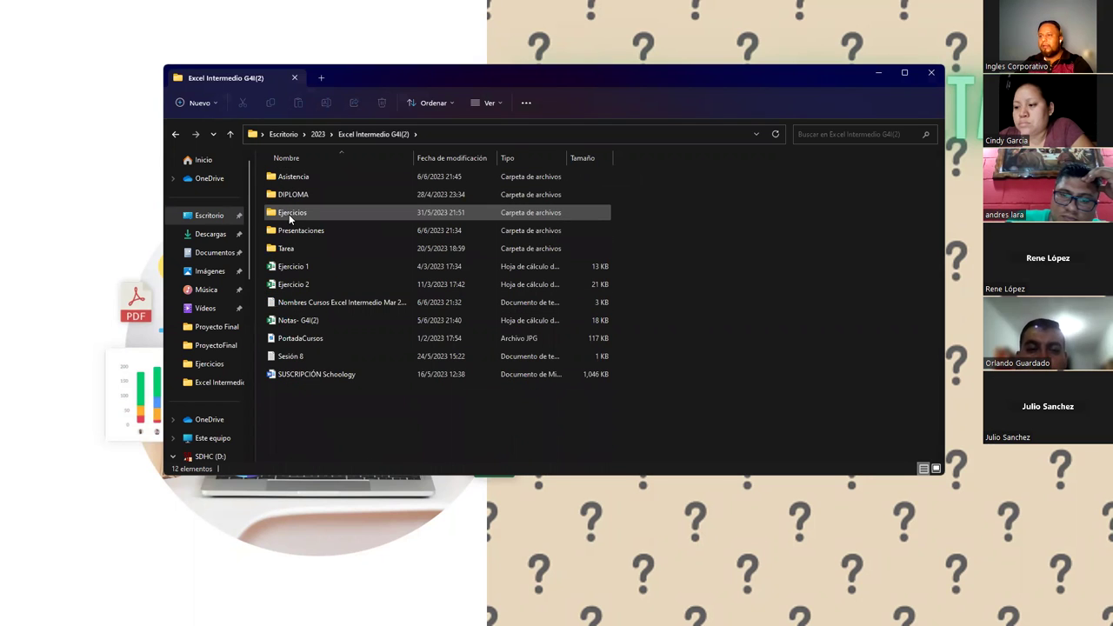
double_click(290, 216)
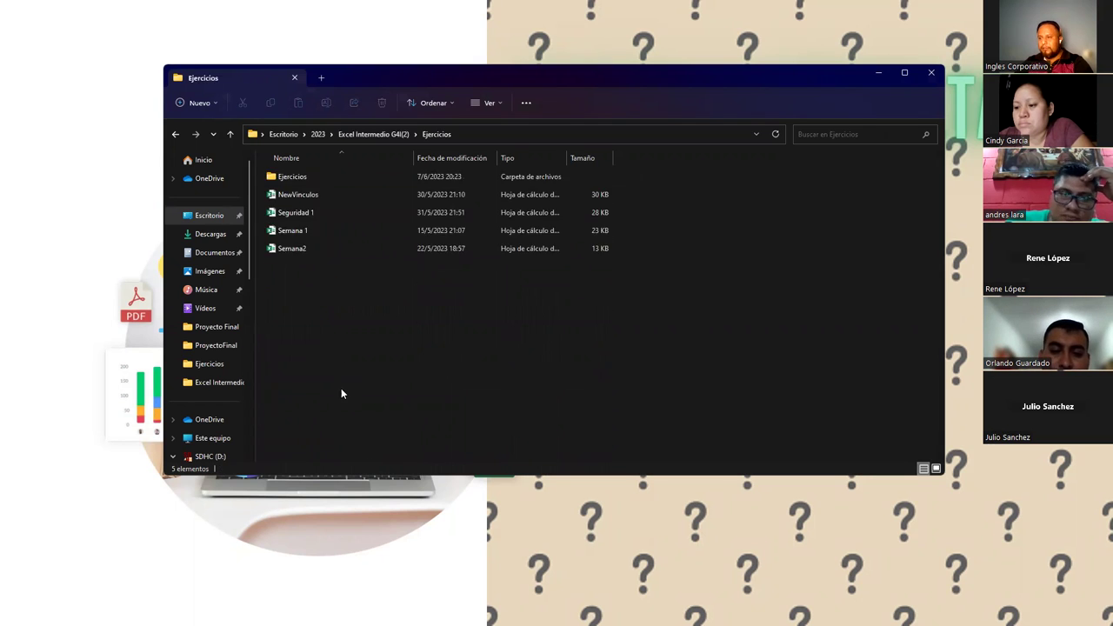
double_click(311, 178)
- Open the Ejercicio 17-Tarea workbook from the exercise list
scroll(313, 315, down, 4)
scroll(318, 327, down, 2)
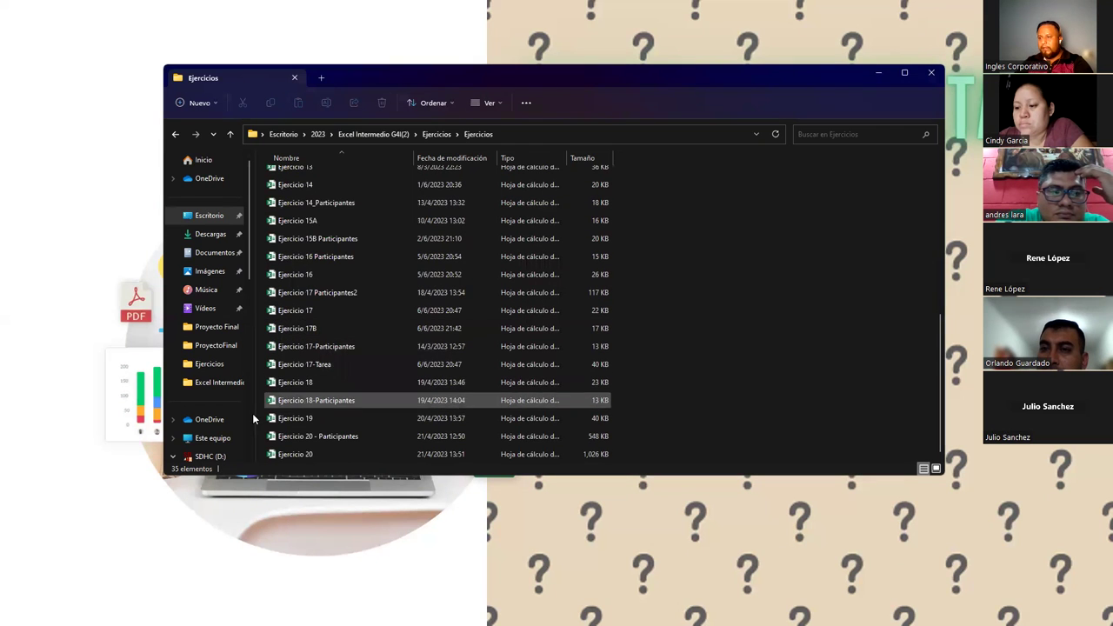
click(277, 366)
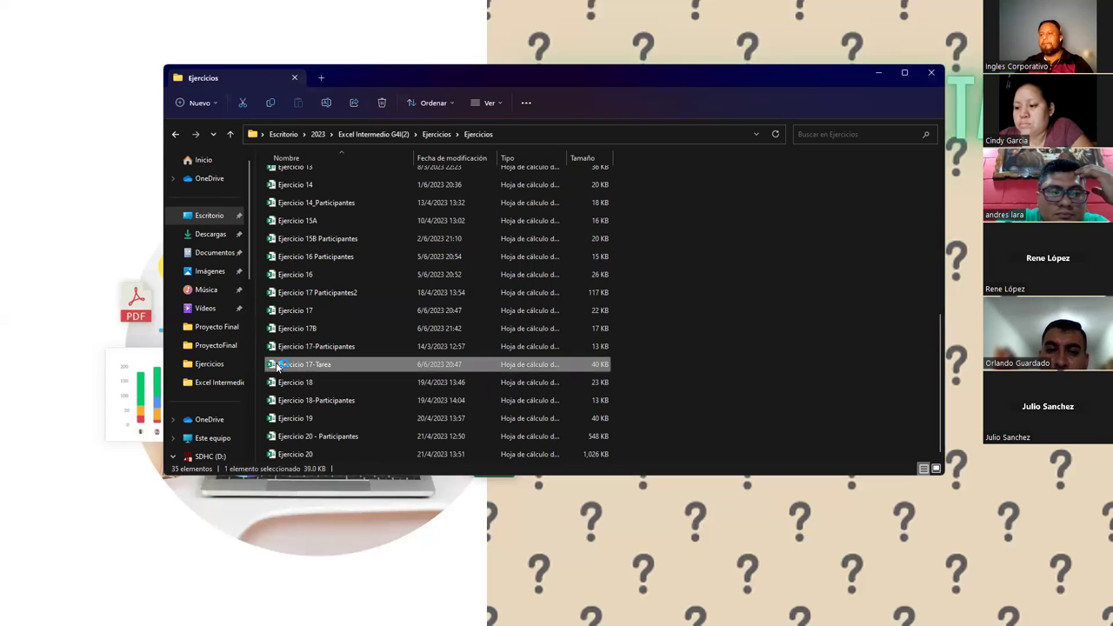
double_click(277, 366)
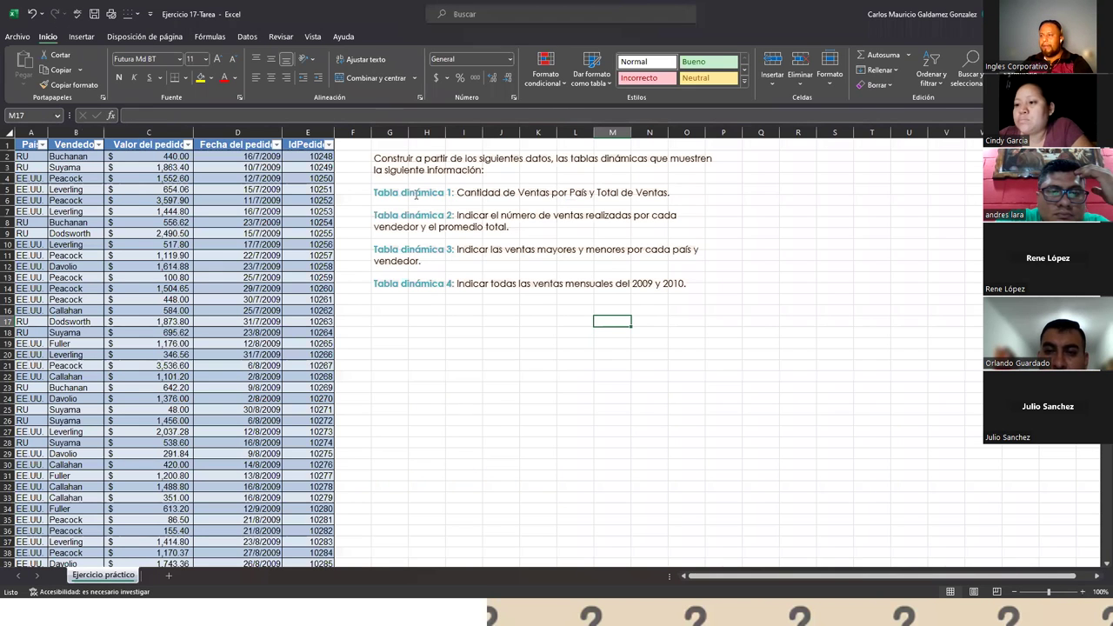
- Highlight the Tabla dinámica 1 through 4 instructions in the text box to read them
click(373, 192)
drag(374, 192, 670, 193)
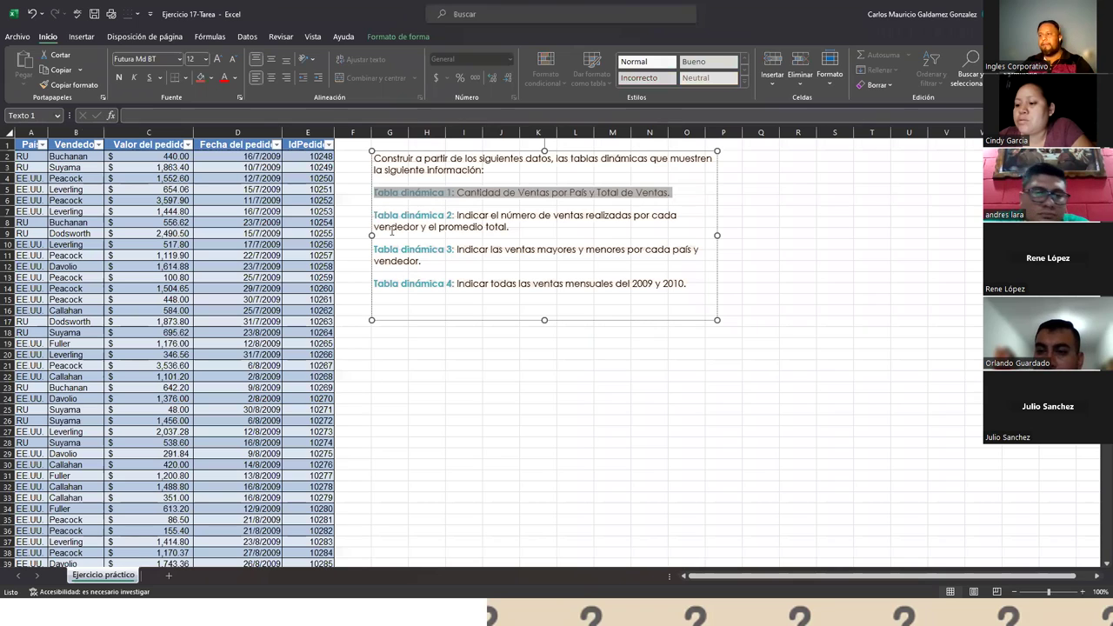
triple_click(477, 225)
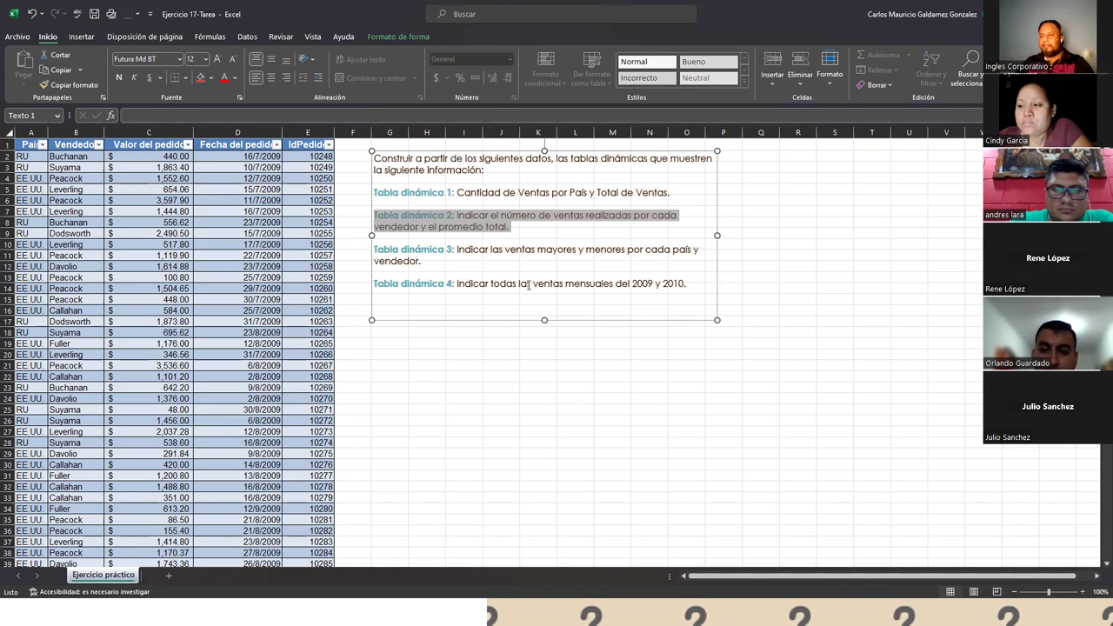
drag(377, 251, 686, 287)
click(471, 299)
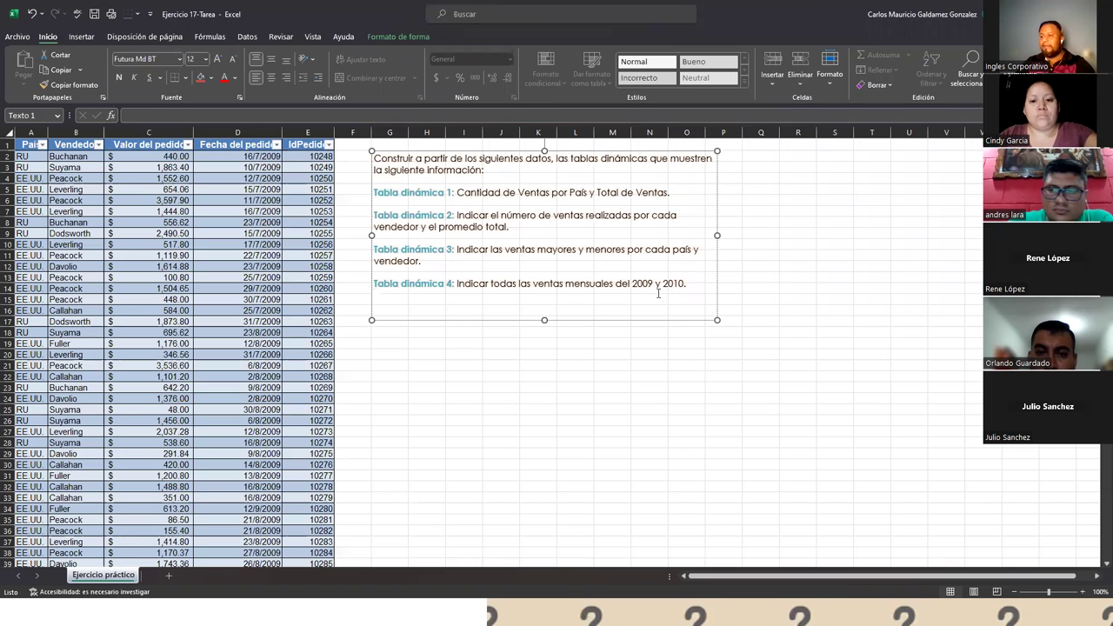
- Check the order dates from D3 down to D574, then select a cell inside the data table
drag(236, 163, 234, 435)
scroll(235, 434, down, 20)
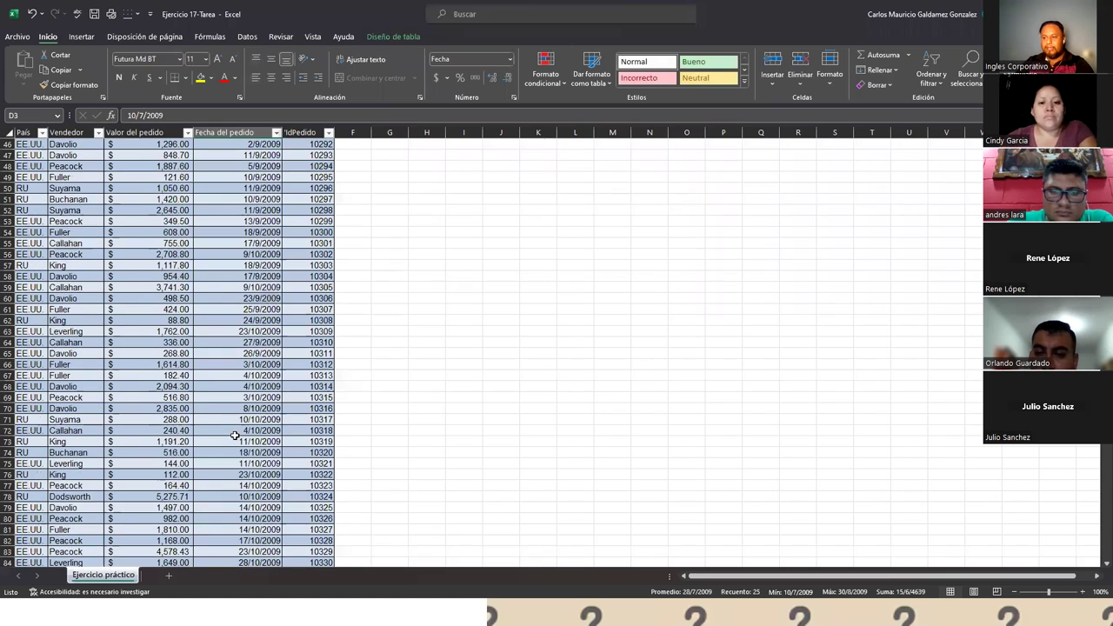
scroll(234, 433, down, 20)
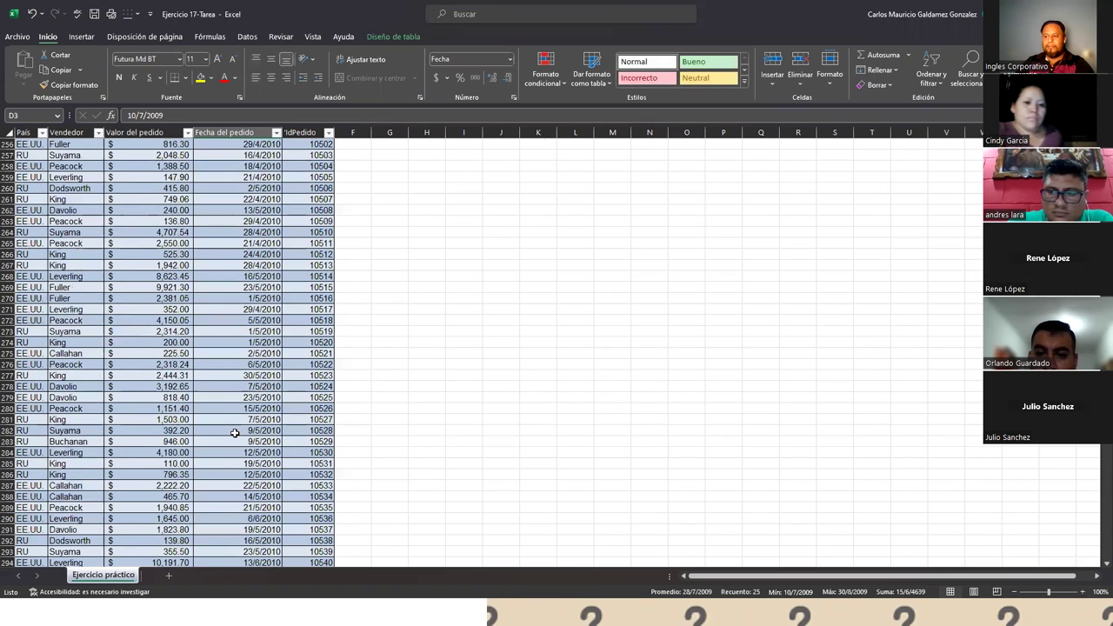
scroll(235, 433, down, 20)
click(246, 513)
scroll(248, 512, up, 20)
scroll(246, 513, up, 20)
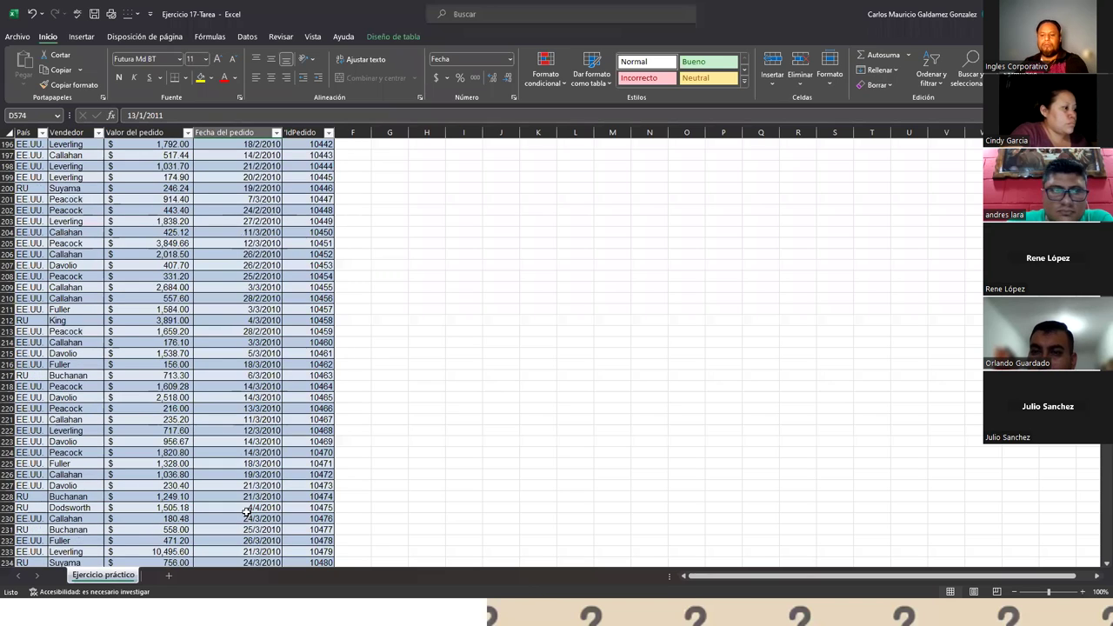
click(246, 513)
scroll(246, 513, down, 11)
scroll(246, 513, up, 12)
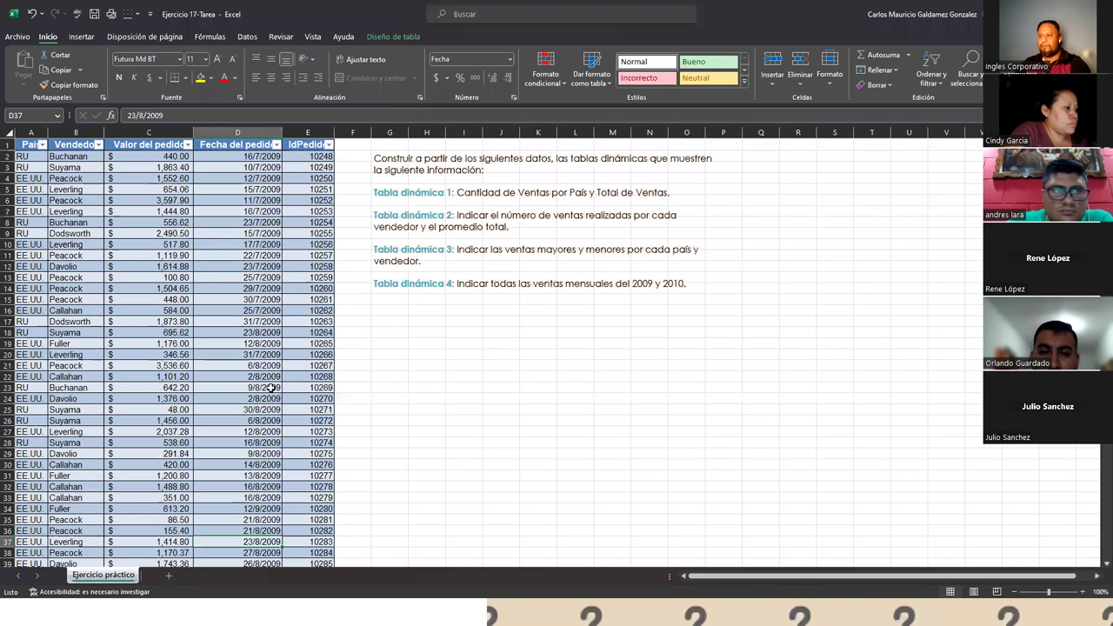
click(555, 283)
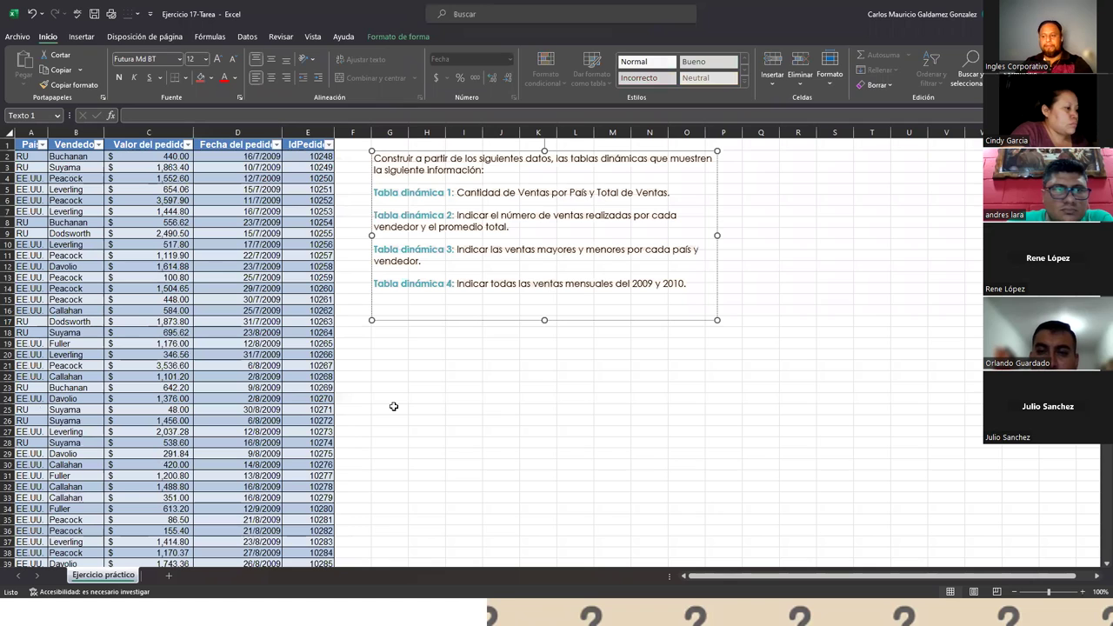
click(75, 357)
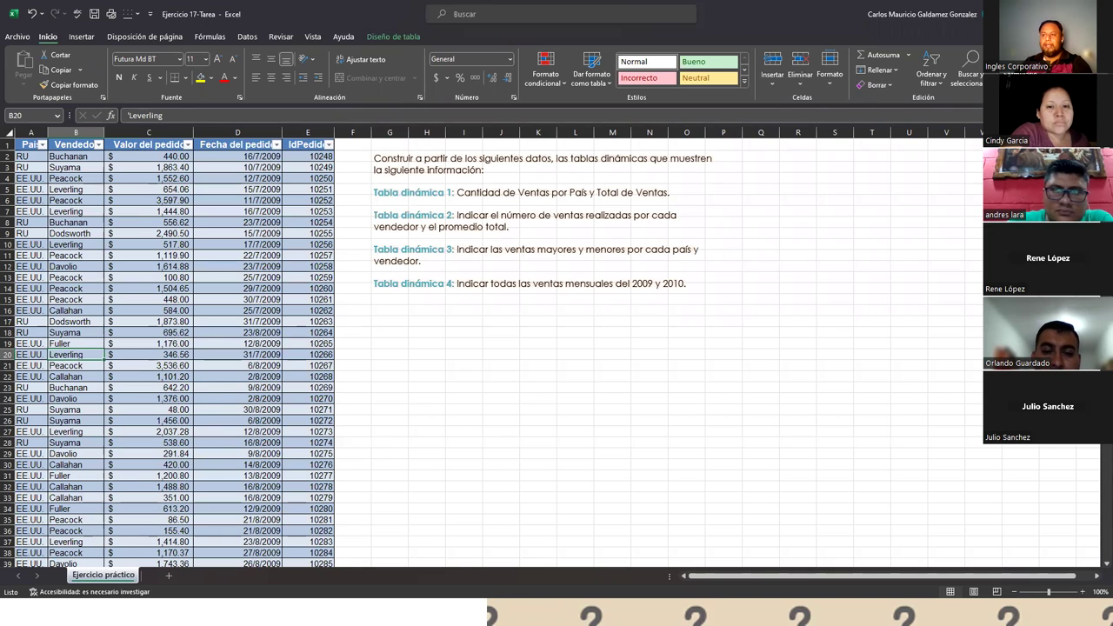
- Insert a pivot table from the data table onto a new sheet
click(82, 37)
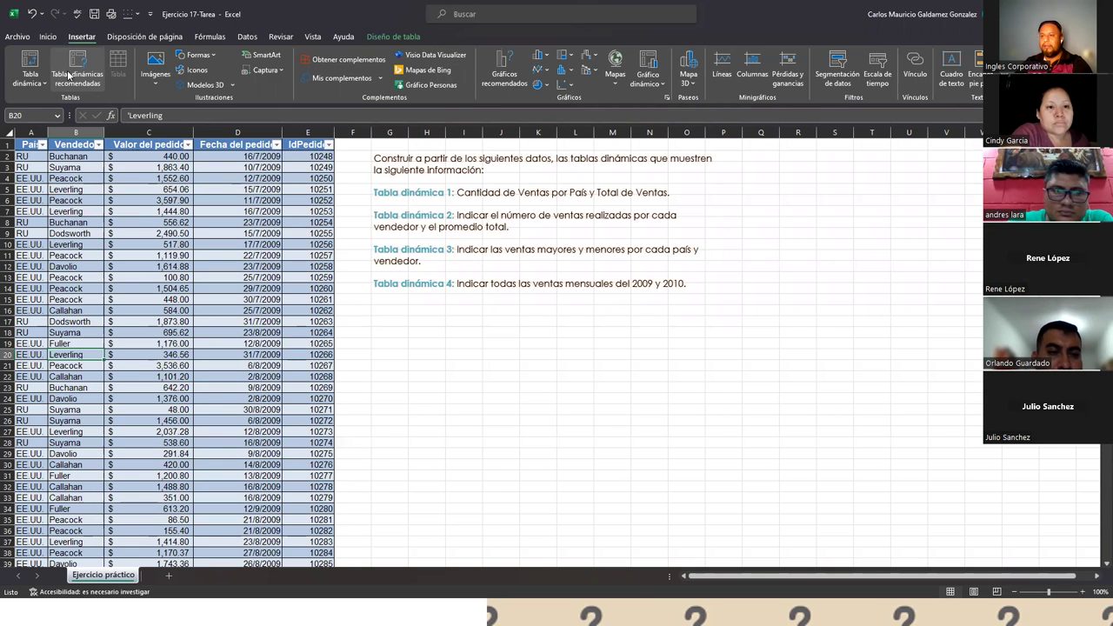
click(27, 66)
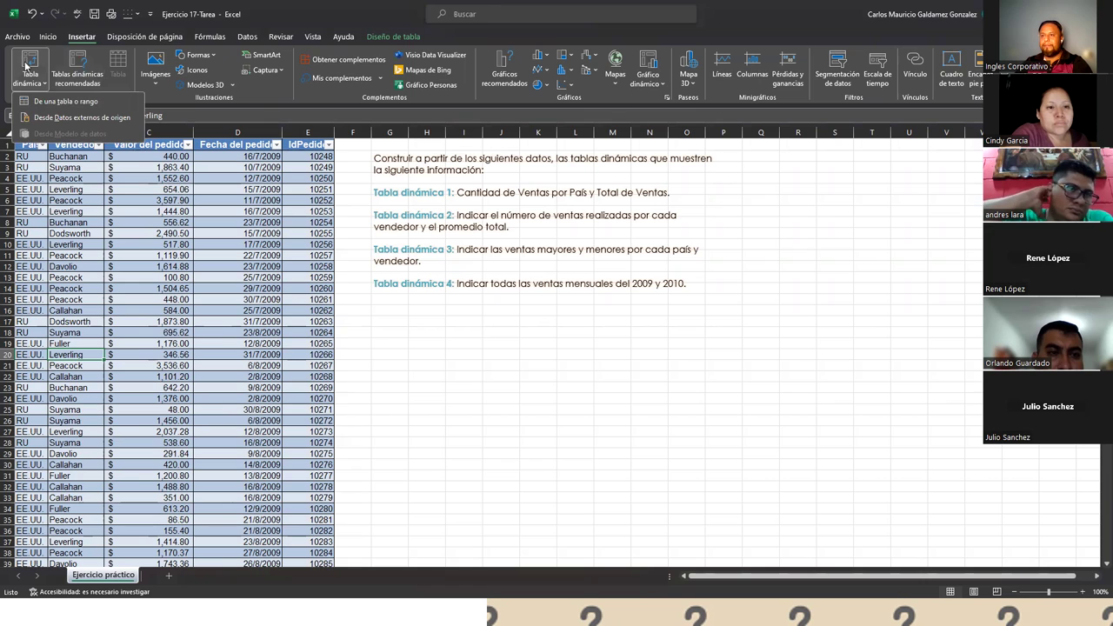
click(65, 101)
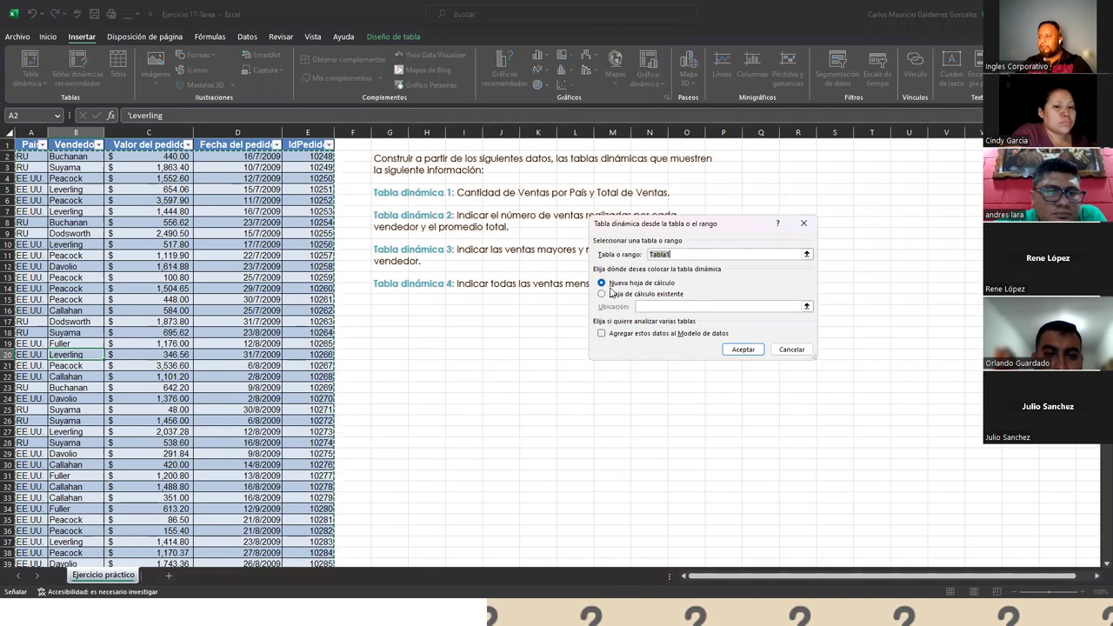
click(739, 350)
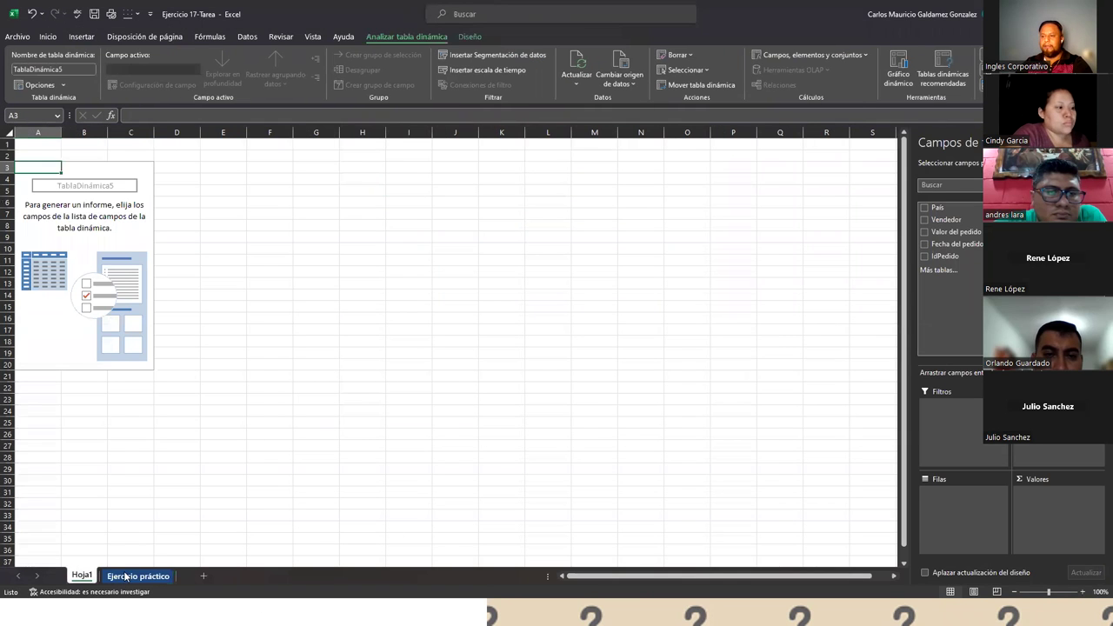
- Copy the Tabla dinámica 4 instruction line into cell F1 of Hoja1
click(138, 575)
drag(374, 284, 689, 284)
key(ctrl+c)
click(82, 575)
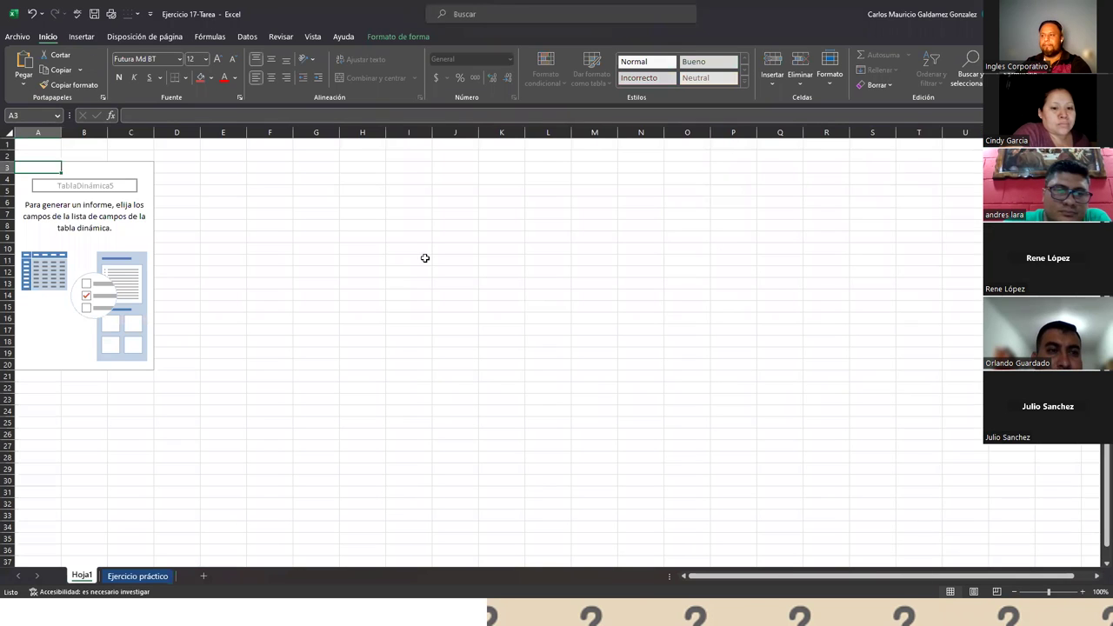
click(335, 155)
click(258, 145)
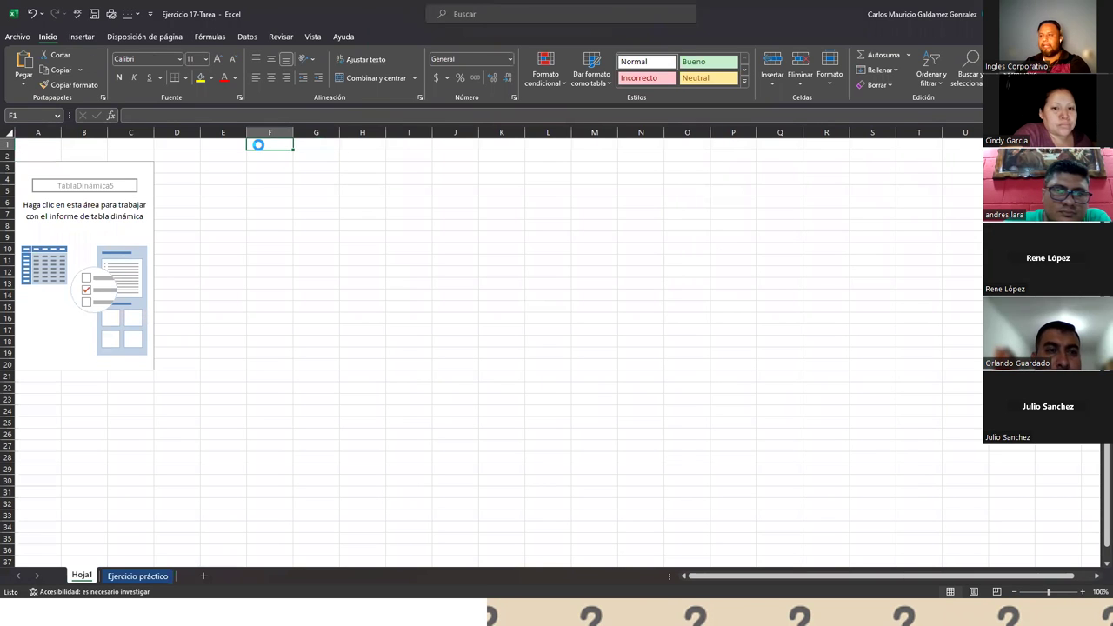
key(ctrl+v)
click(177, 248)
click(108, 219)
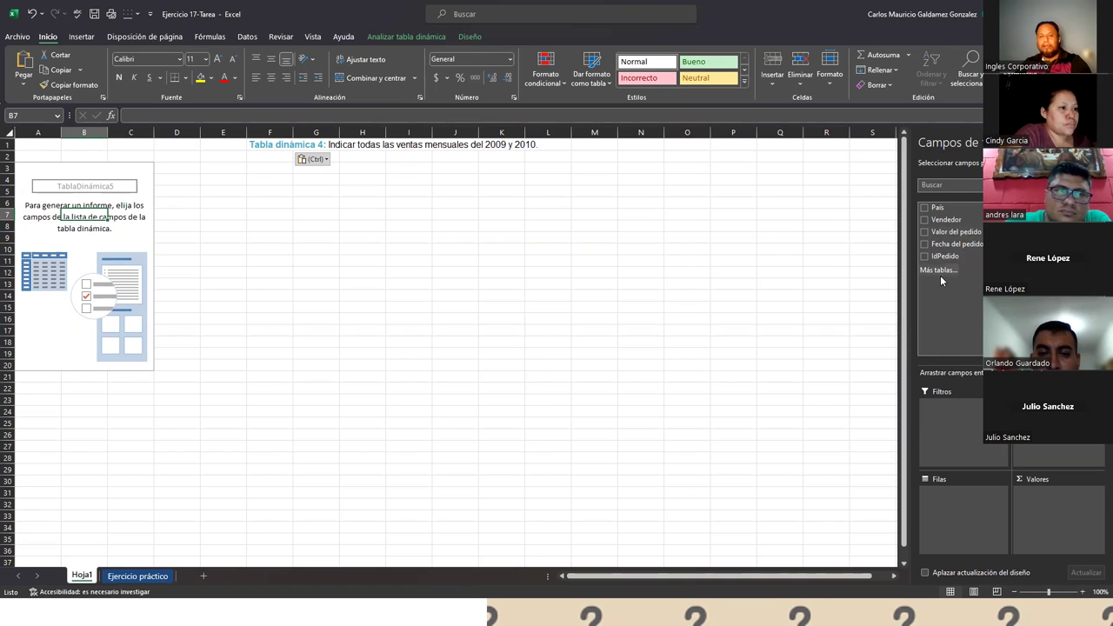
- Sum Valor del pedido by Fecha del pedido rows, removing the quarter and year groupings
click(126, 577)
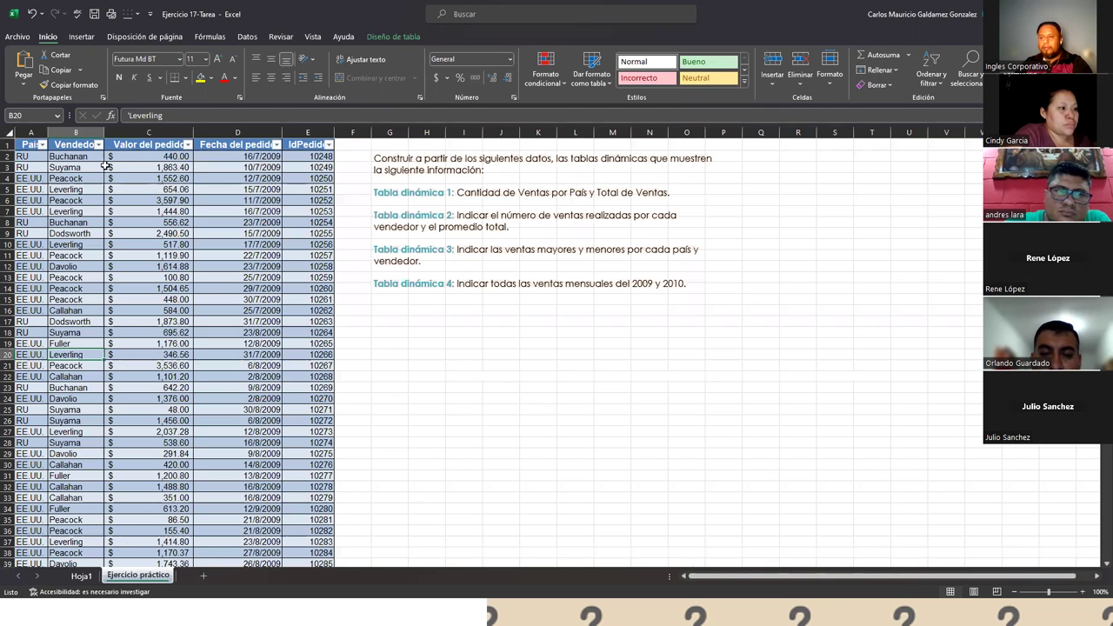
click(71, 580)
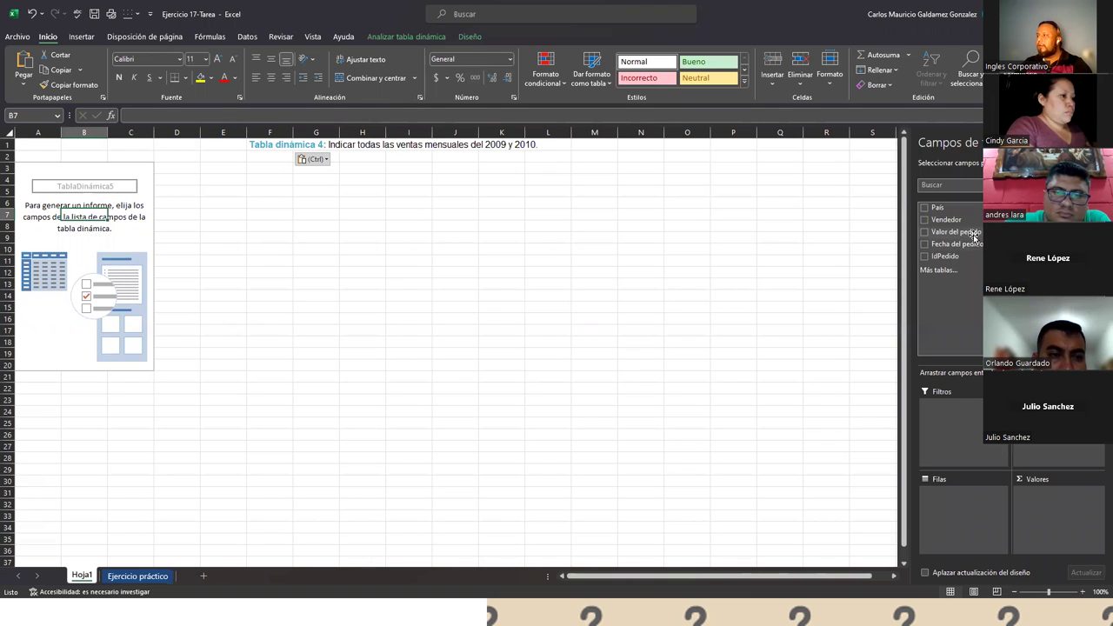
drag(968, 231, 1045, 500)
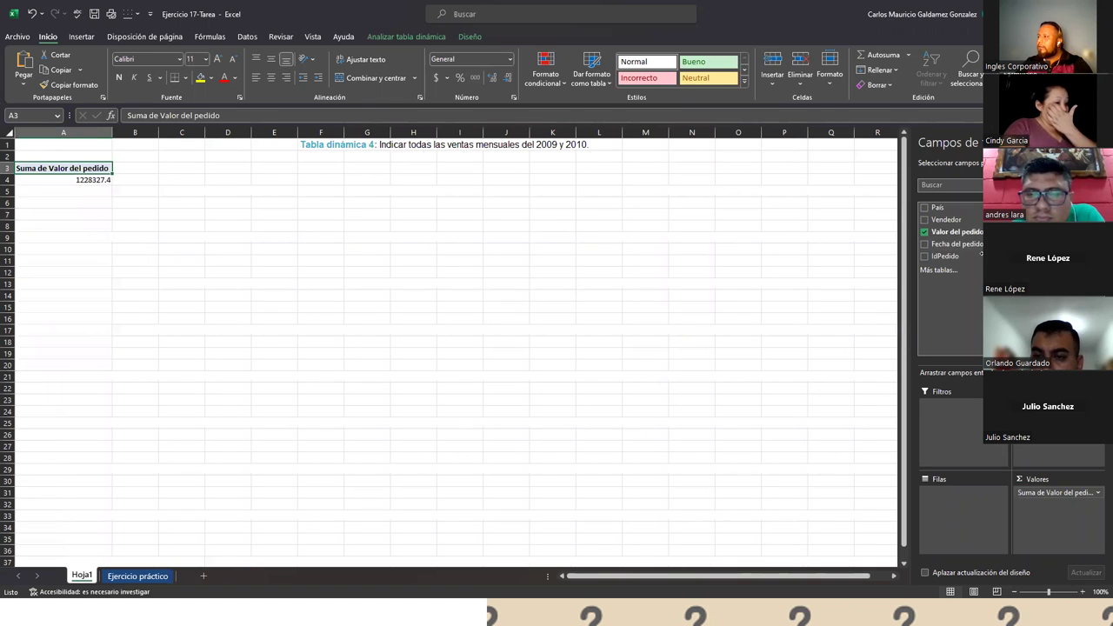
drag(956, 246, 957, 493)
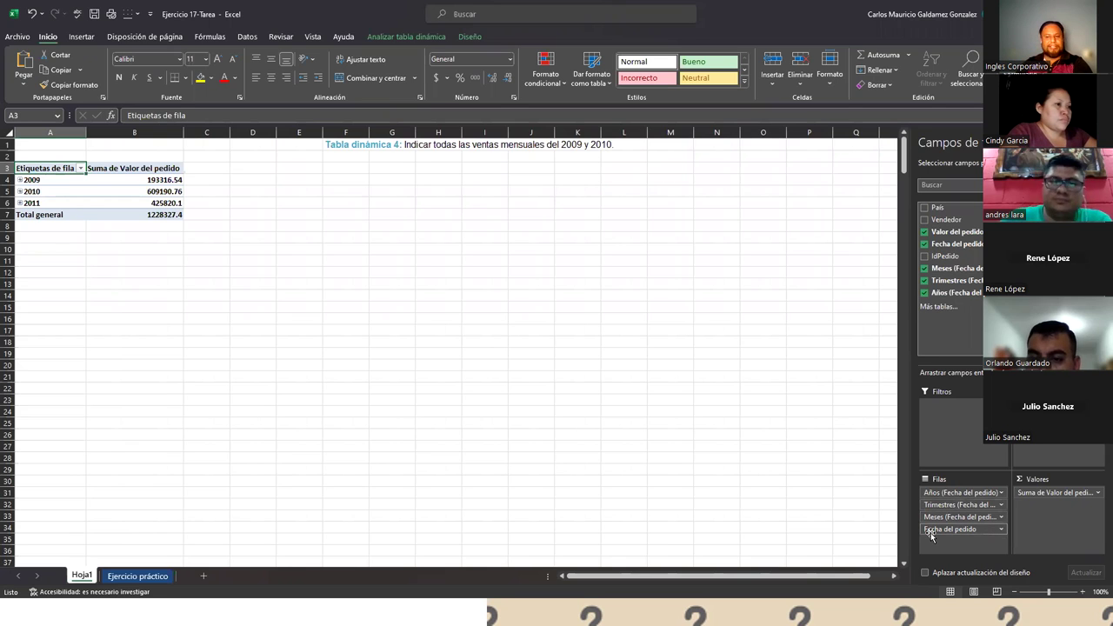
drag(939, 525, 888, 470)
drag(932, 506, 857, 484)
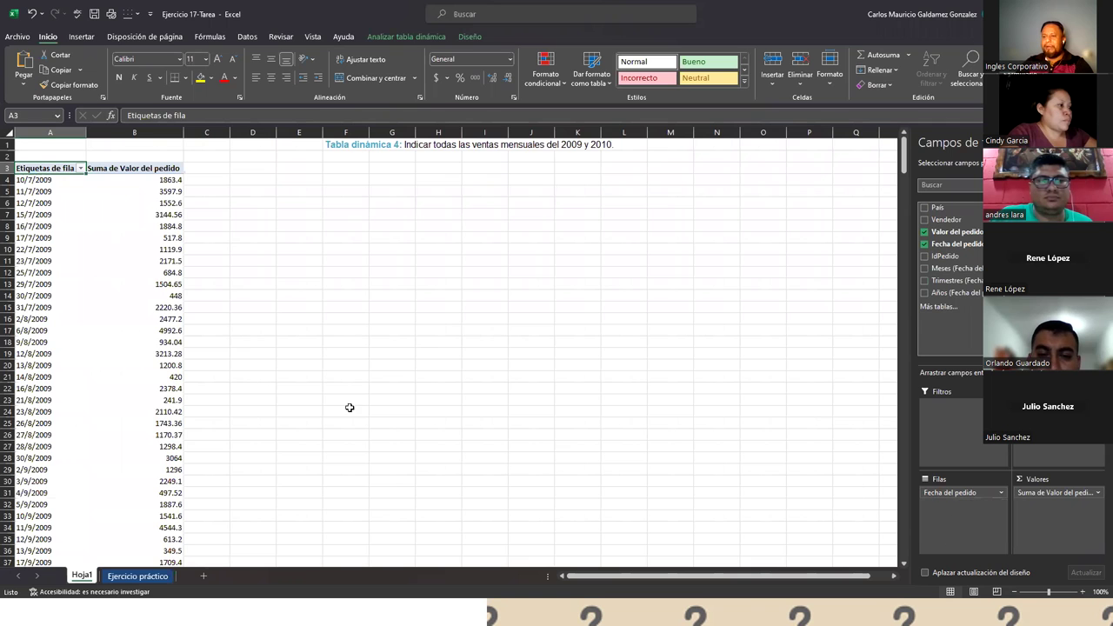
scroll(117, 369, down, 8)
scroll(120, 381, up, 8)
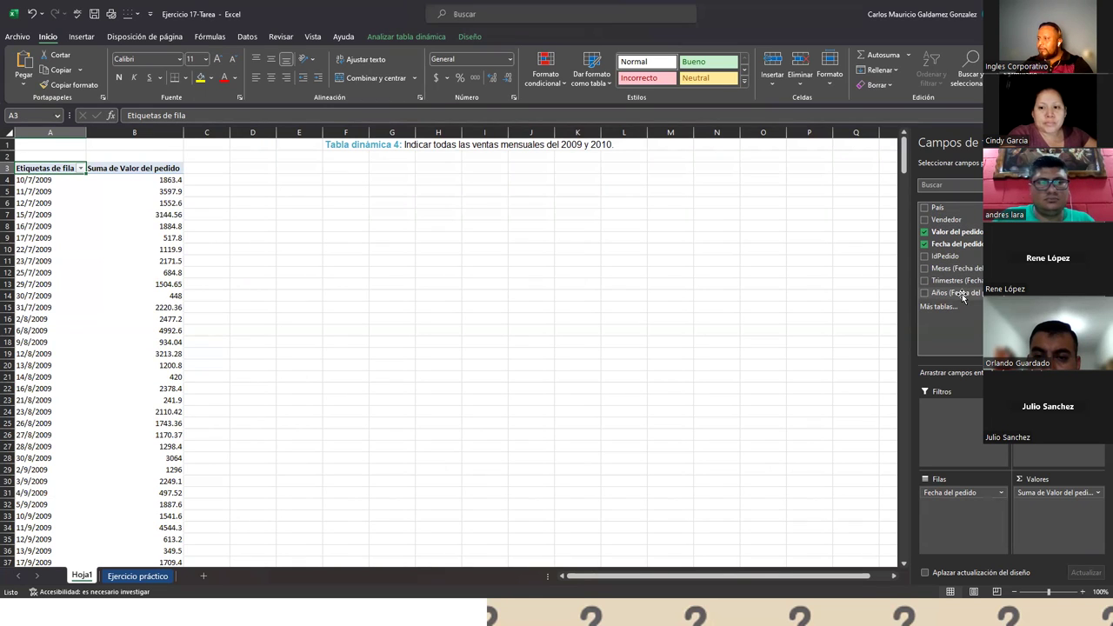
- Add Años (Fecha del pedido) to the pivot table's Filtros area
drag(941, 294, 947, 430)
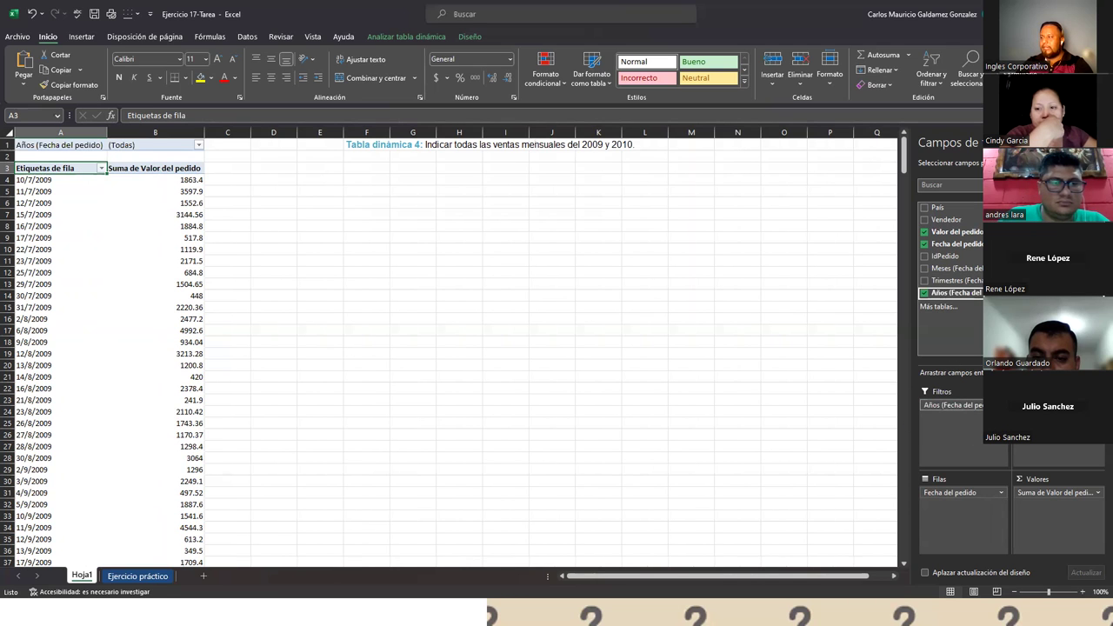
click(952, 405)
key(Escape)
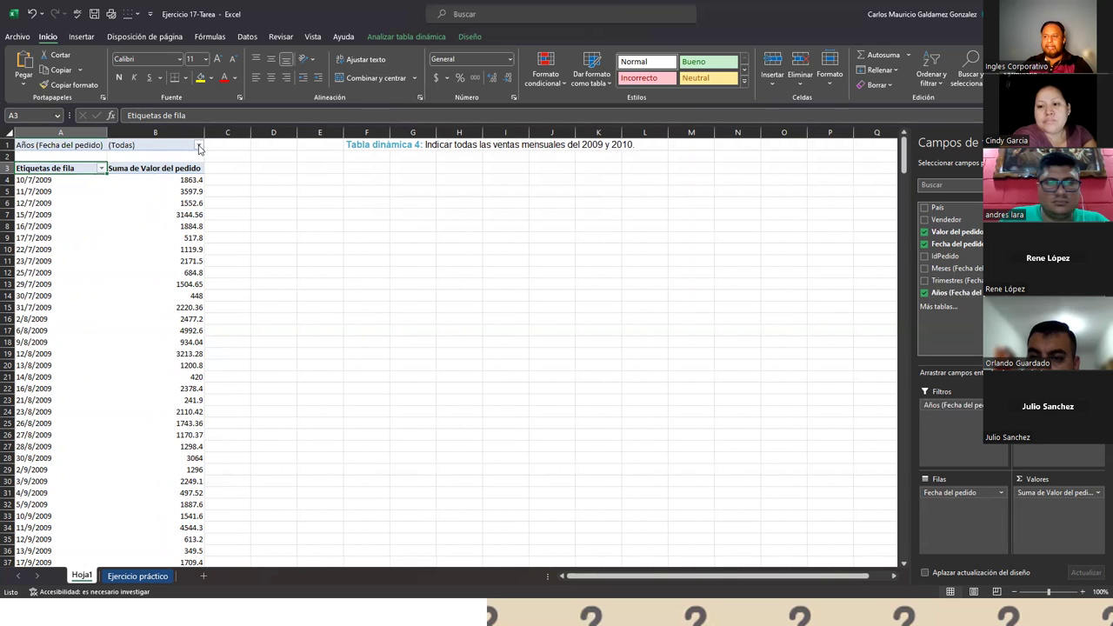
- Filter the year field to 2009 and 2010, then check the 802507.3 grand total
click(19, 145)
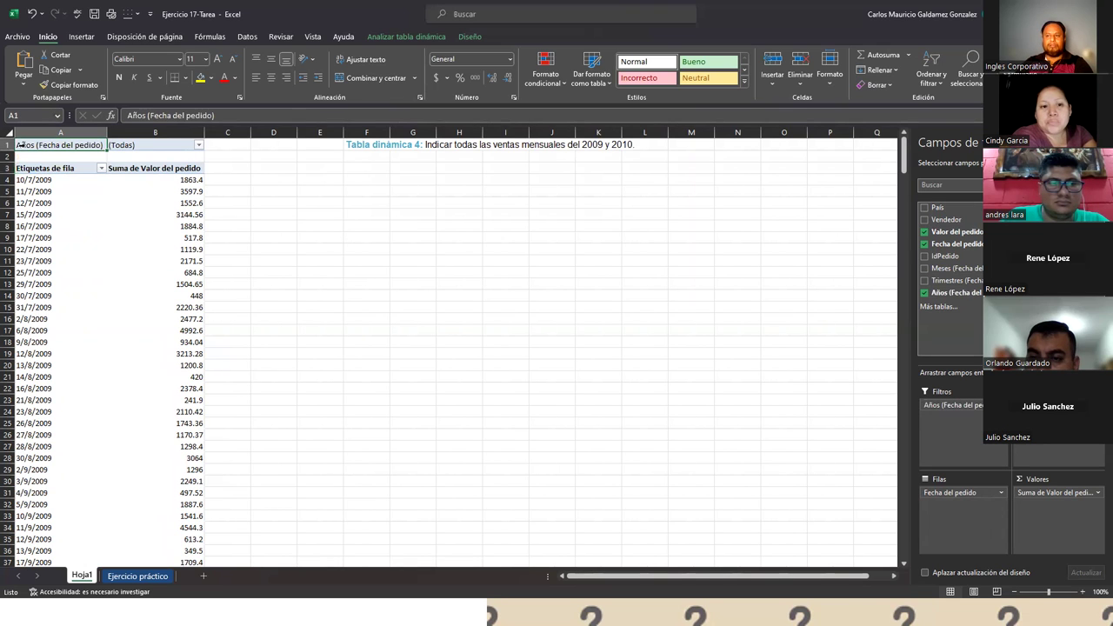
click(200, 146)
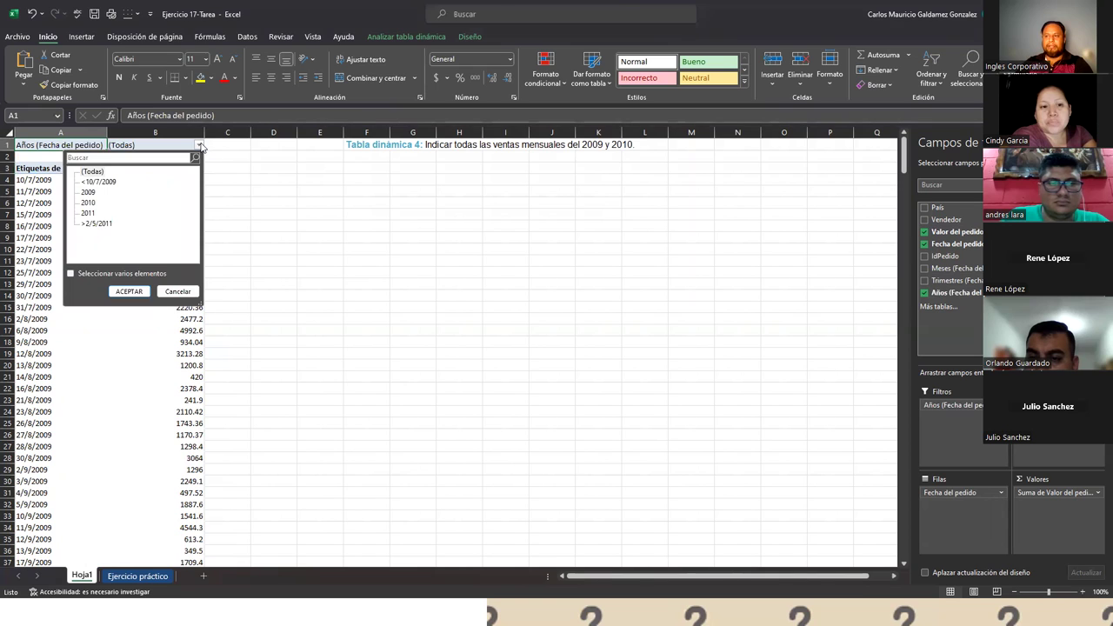
click(87, 192)
click(101, 275)
click(84, 202)
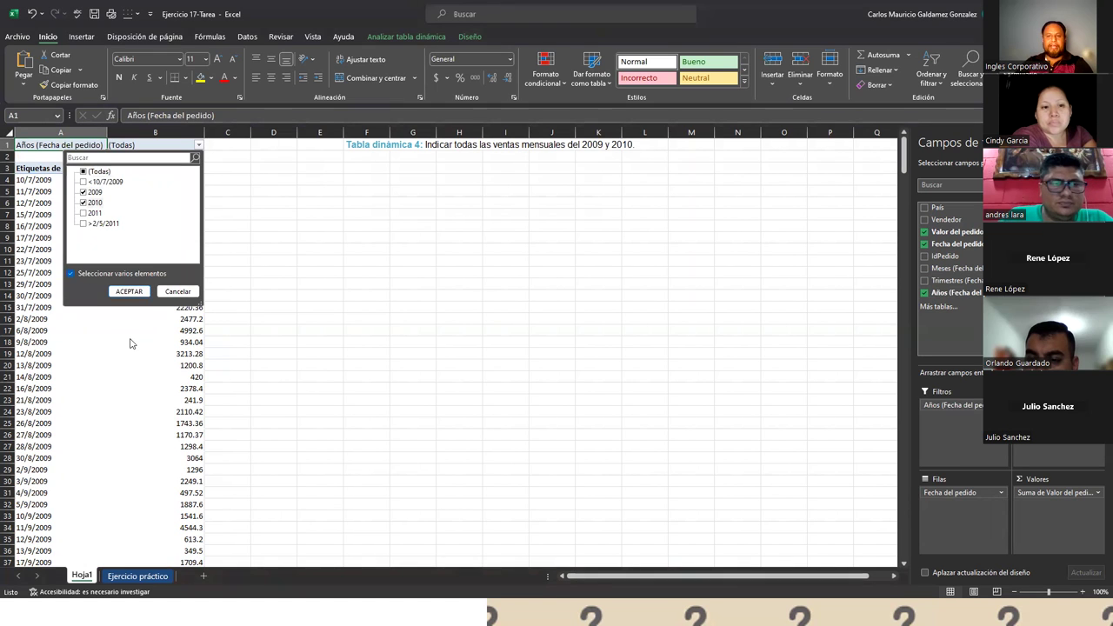
click(126, 291)
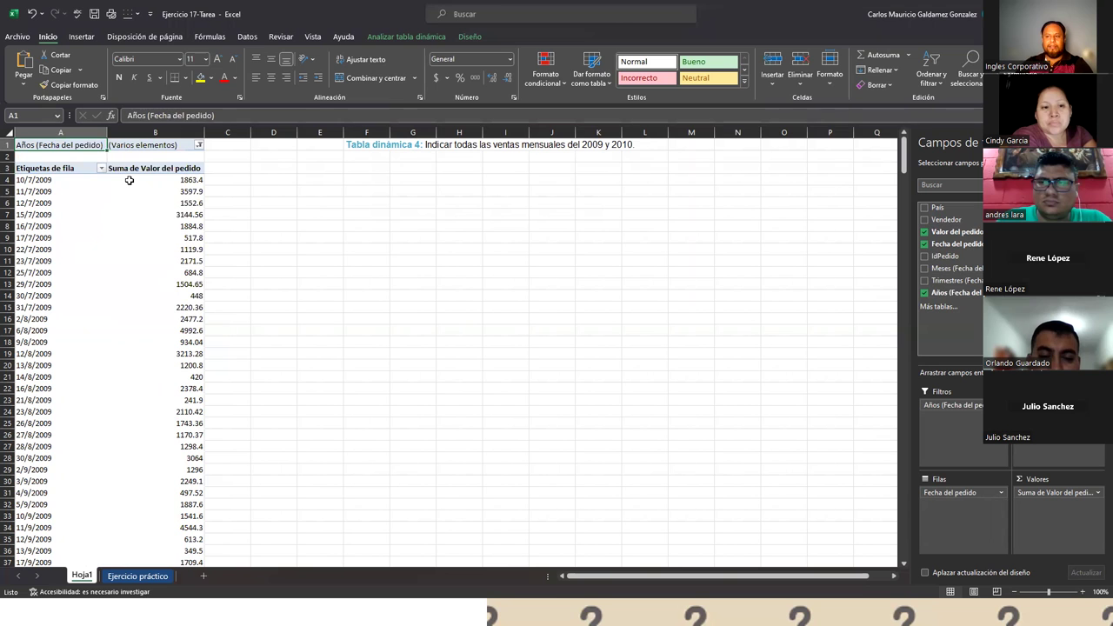
click(130, 181)
scroll(181, 320, down, 20)
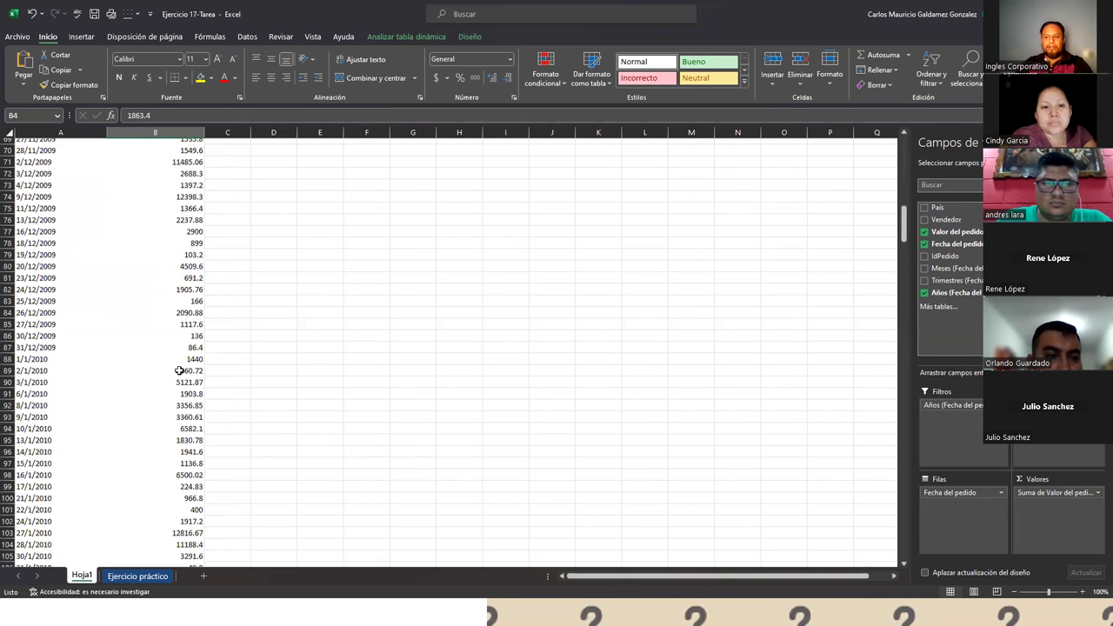
scroll(183, 403, down, 20)
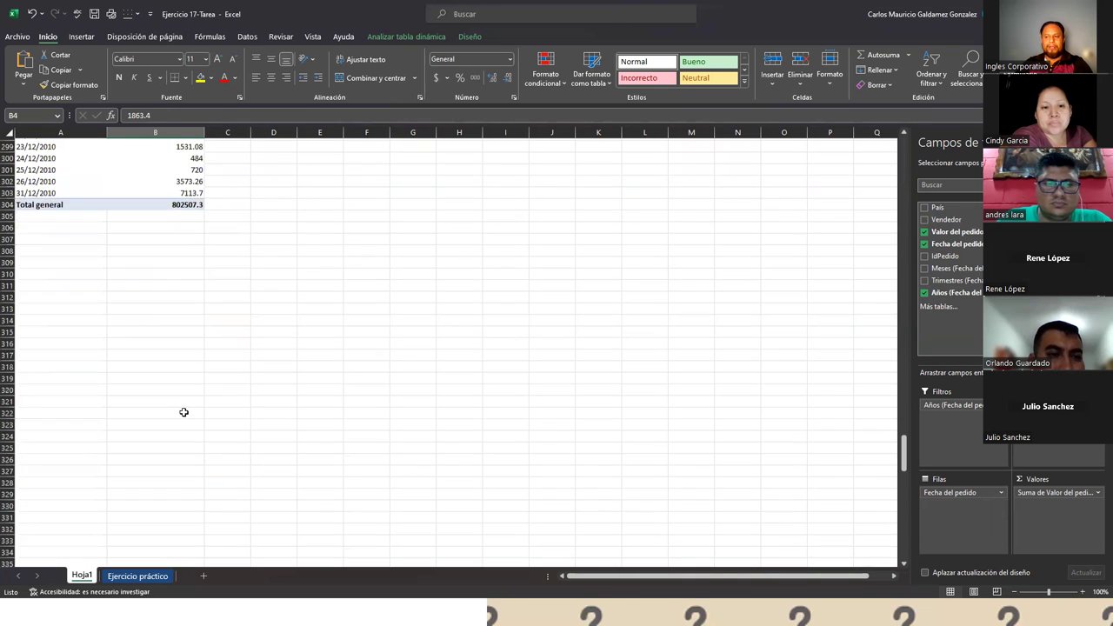
scroll(181, 385, up, 20)
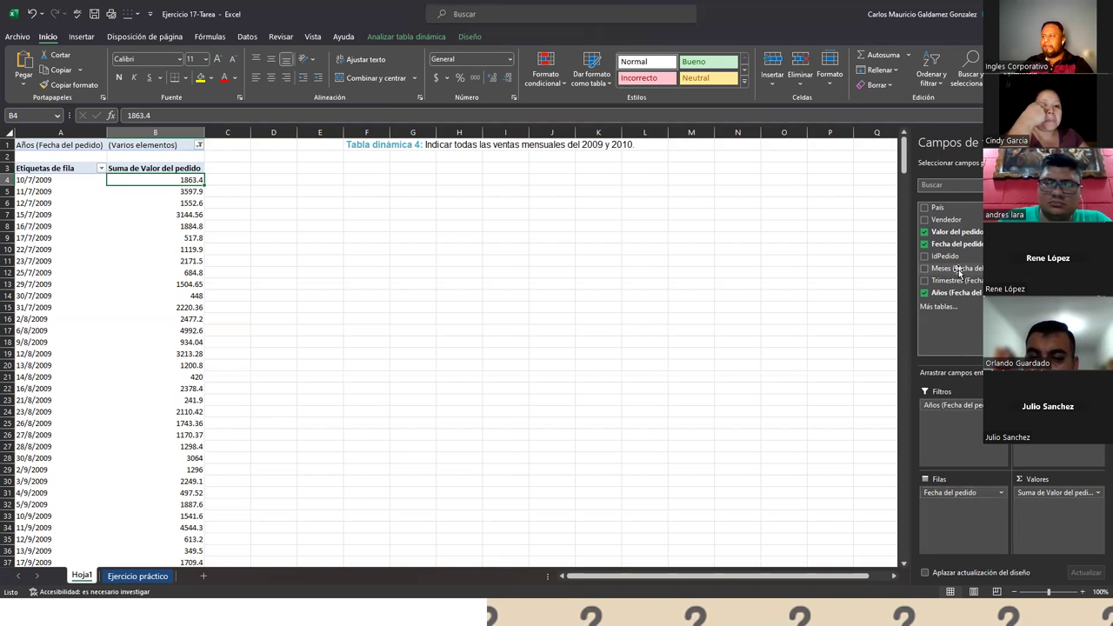
- Group the pivot rows by month, then expand and collapse the daily dates for ene through abr
drag(958, 272, 953, 491)
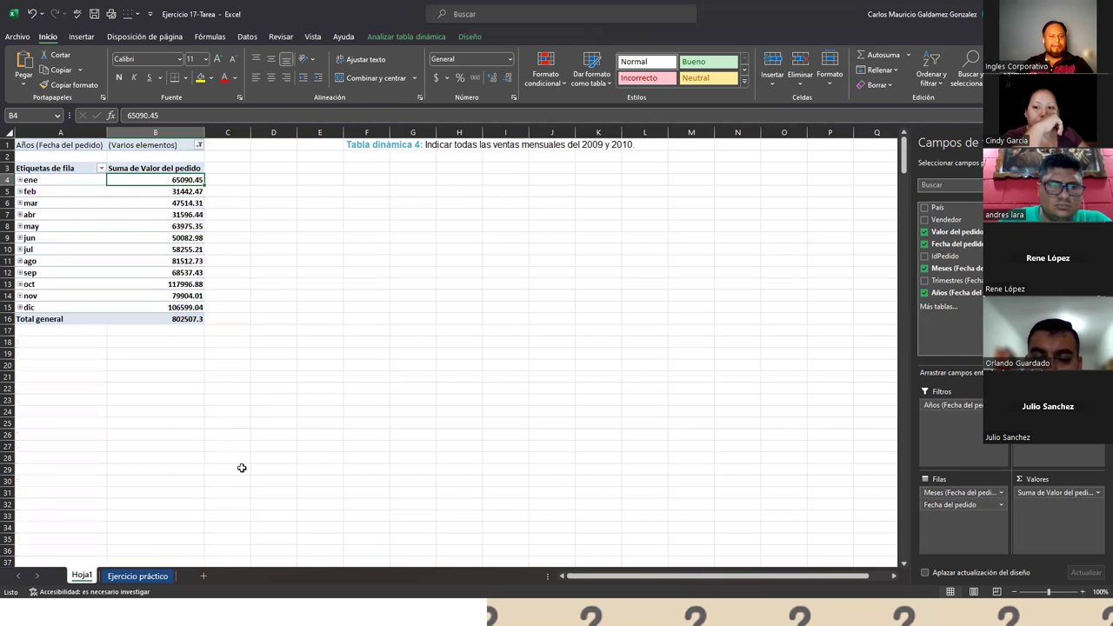
click(20, 180)
click(20, 180)
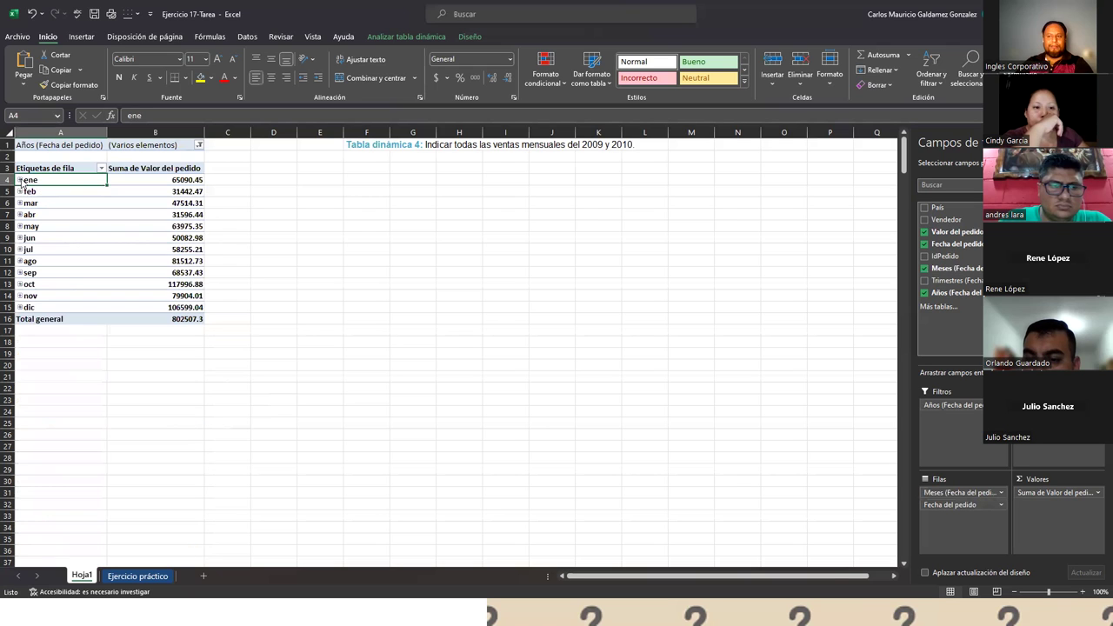
click(20, 191)
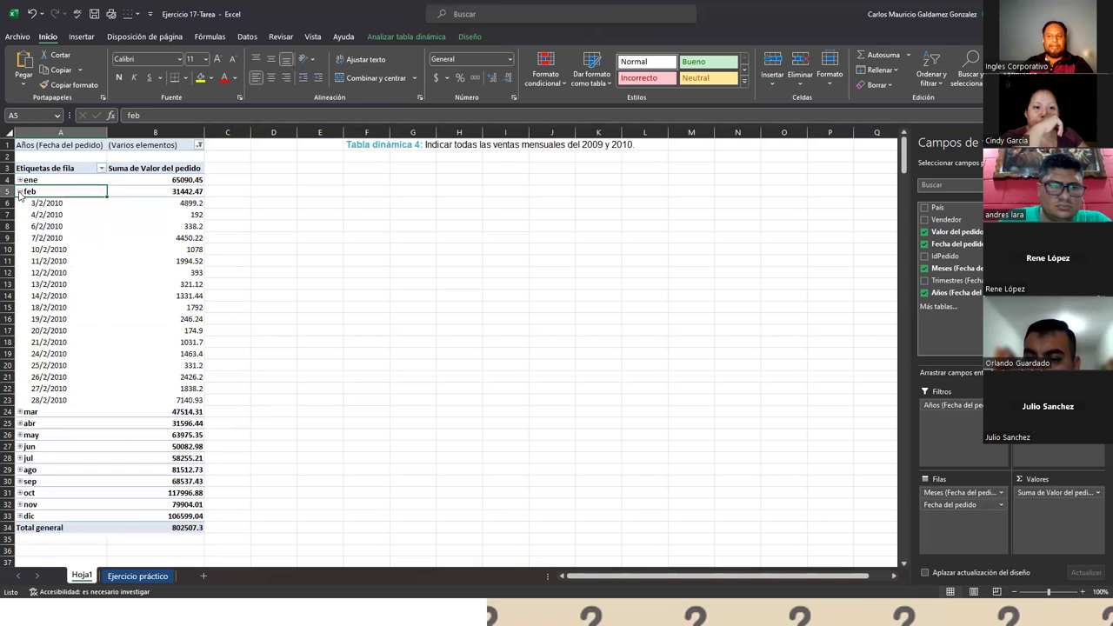
click(20, 191)
click(20, 203)
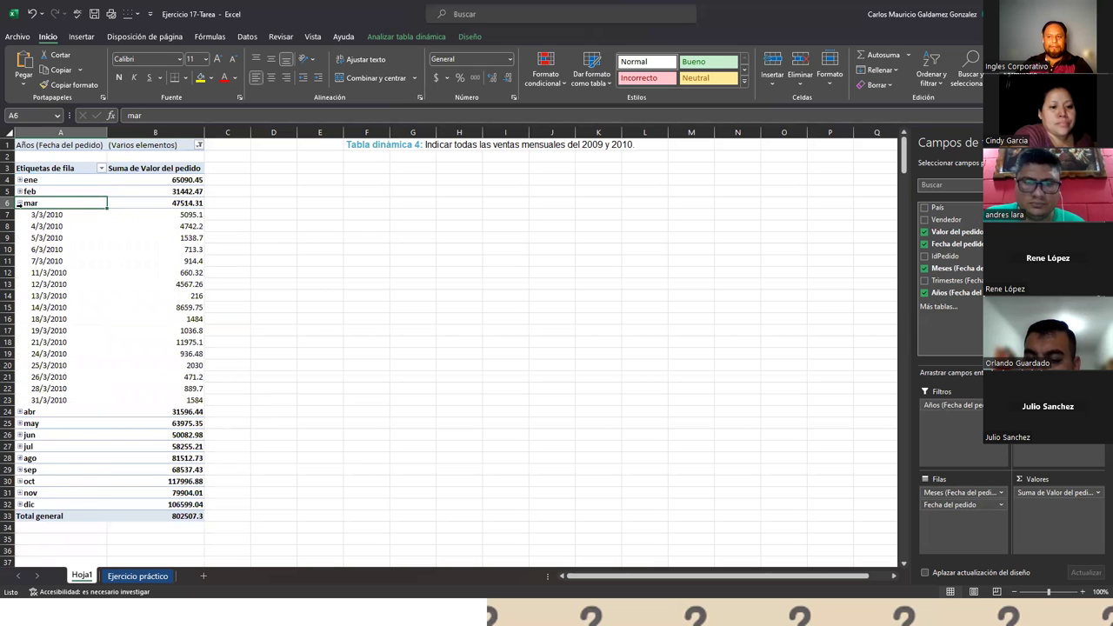
click(20, 202)
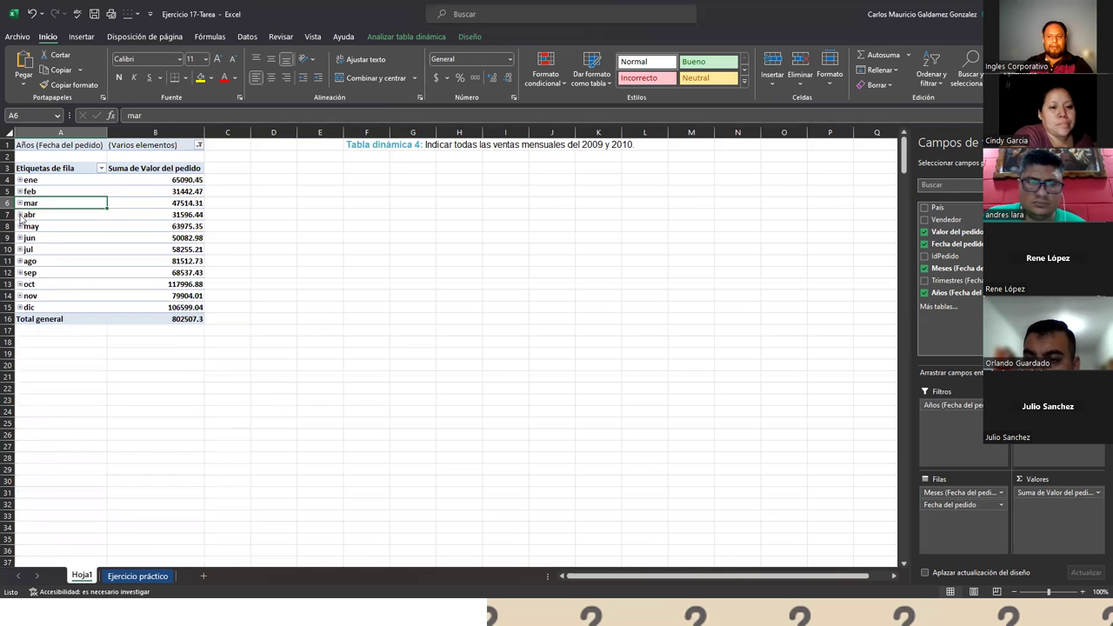
click(20, 215)
click(20, 215)
- Check the daily dates for may, jun and jul, leaving ago expanded
click(20, 226)
click(20, 226)
click(20, 237)
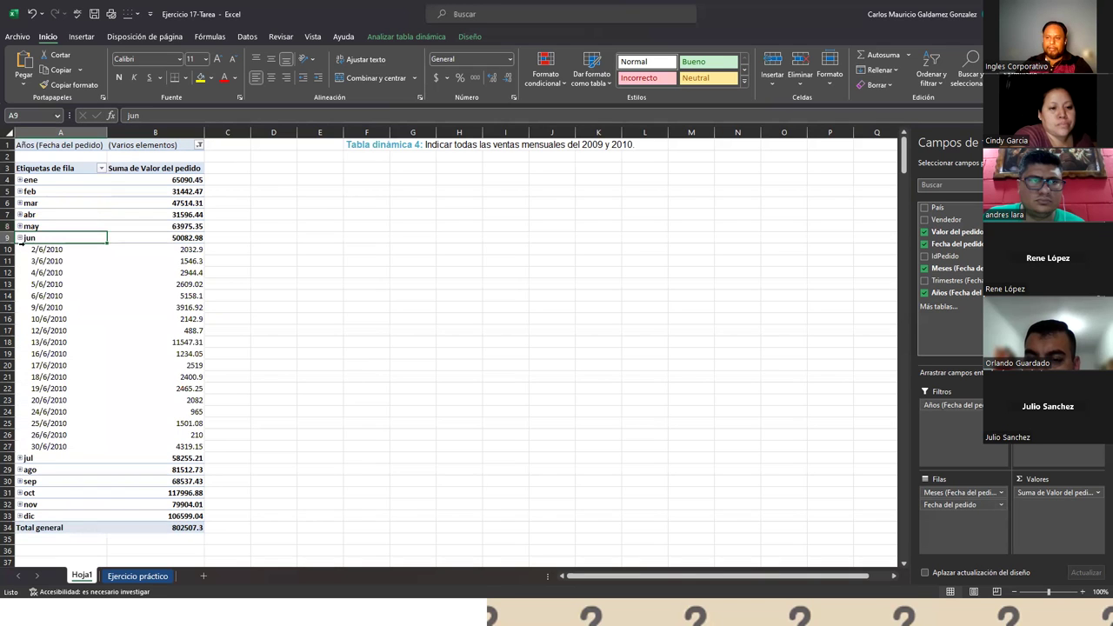
click(20, 239)
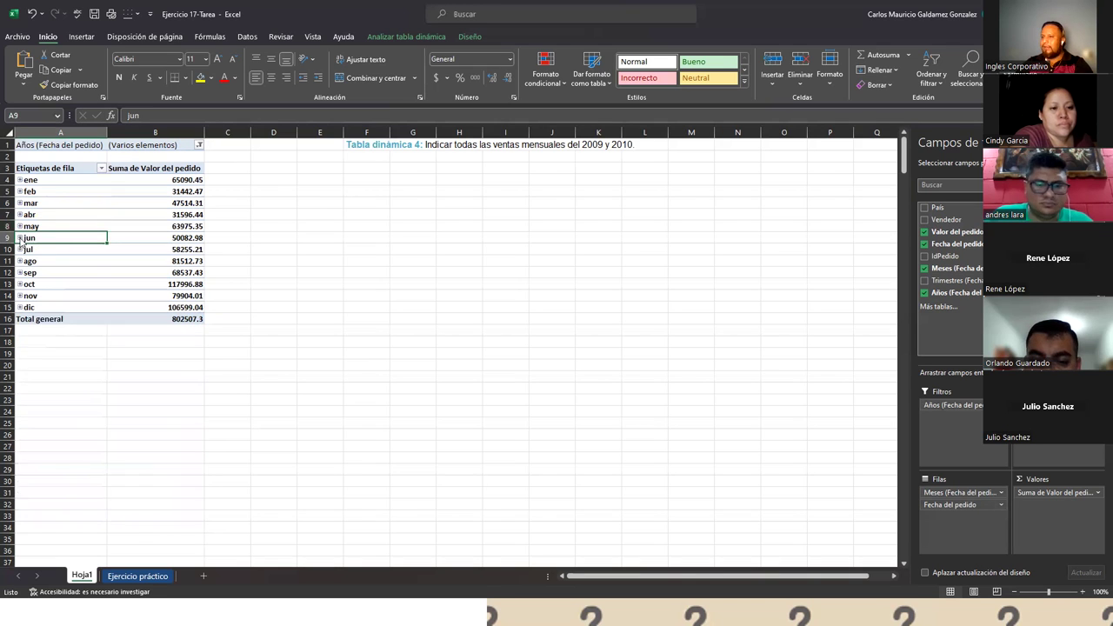
click(20, 250)
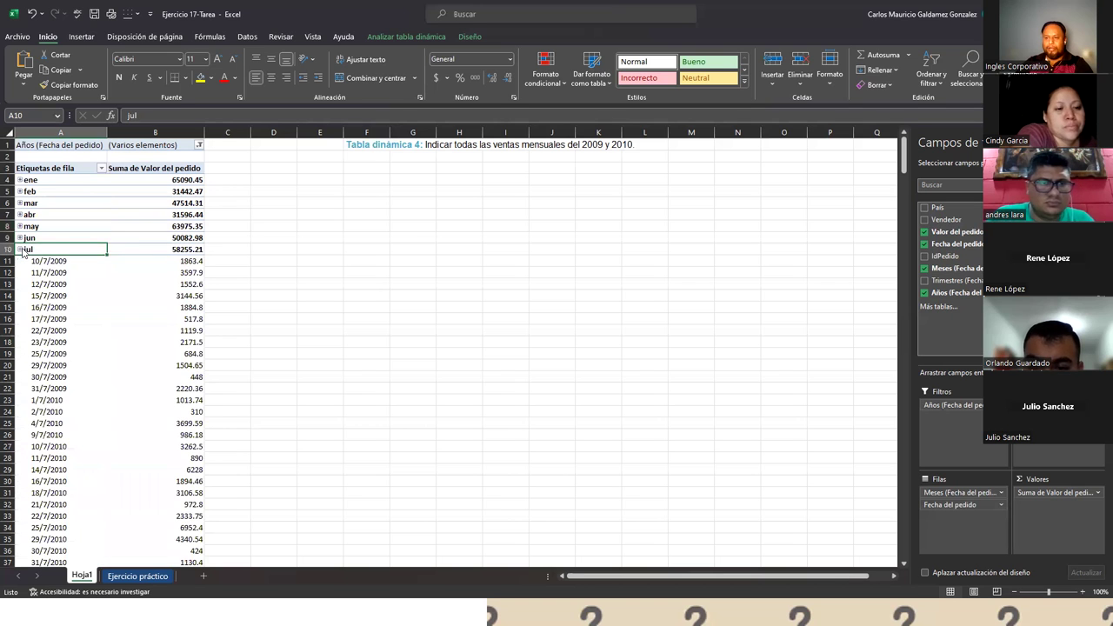
scroll(140, 341, down, 4)
scroll(140, 340, down, 6)
scroll(139, 330, up, 10)
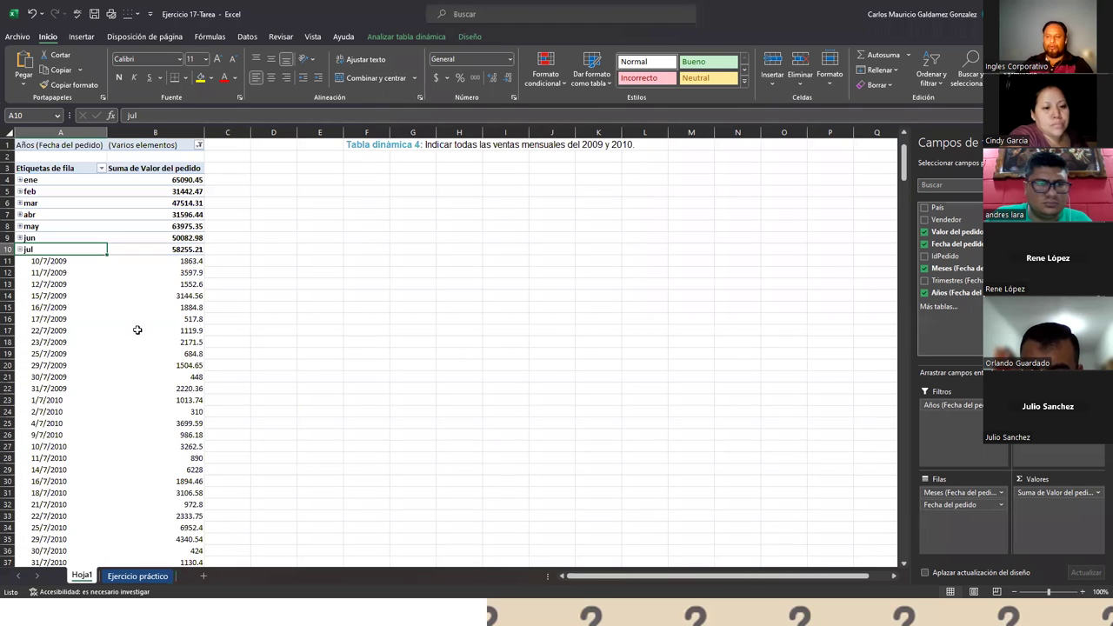
click(20, 250)
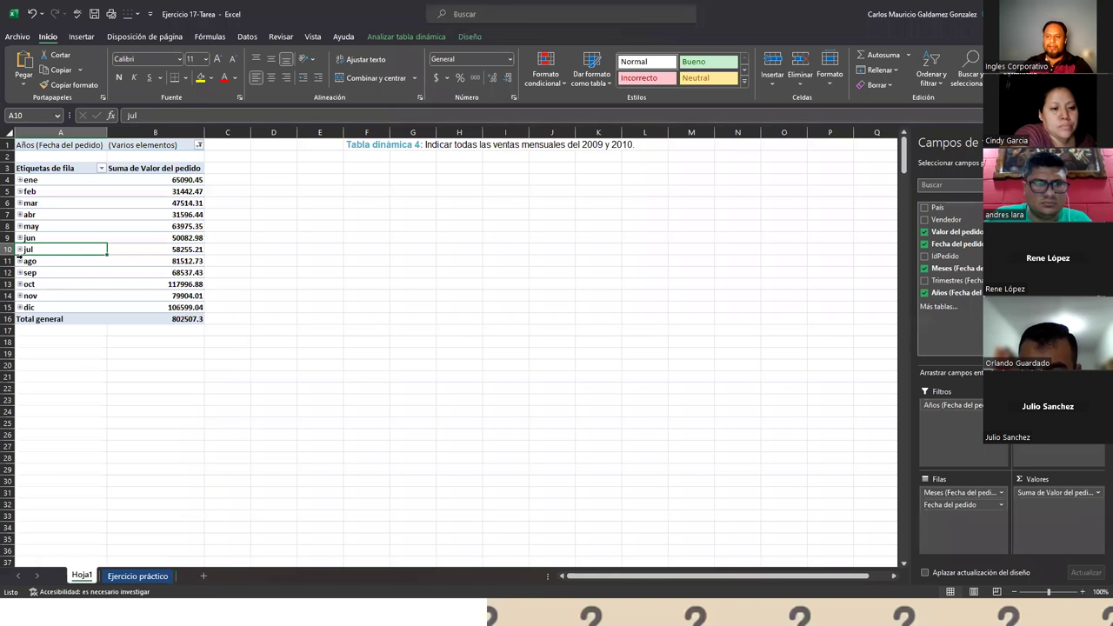
click(24, 263)
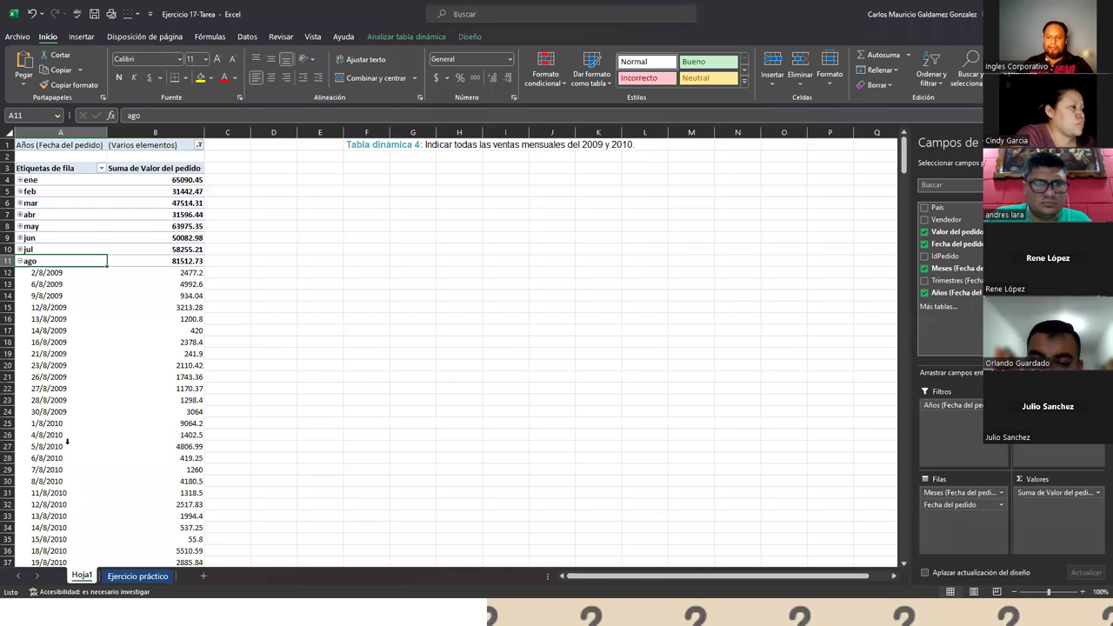
scroll(67, 441, down, 10)
scroll(67, 439, up, 10)
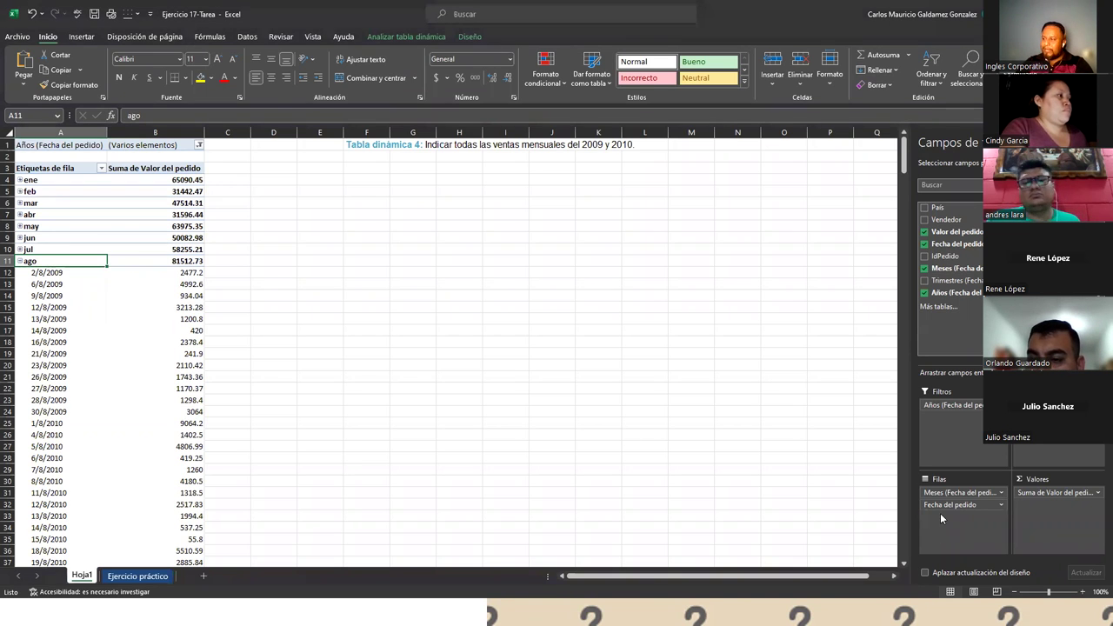
- Put Fecha del pedido above Meses in the rows and collapse the 10/7–12/7/2009 entries
drag(940, 511, 945, 492)
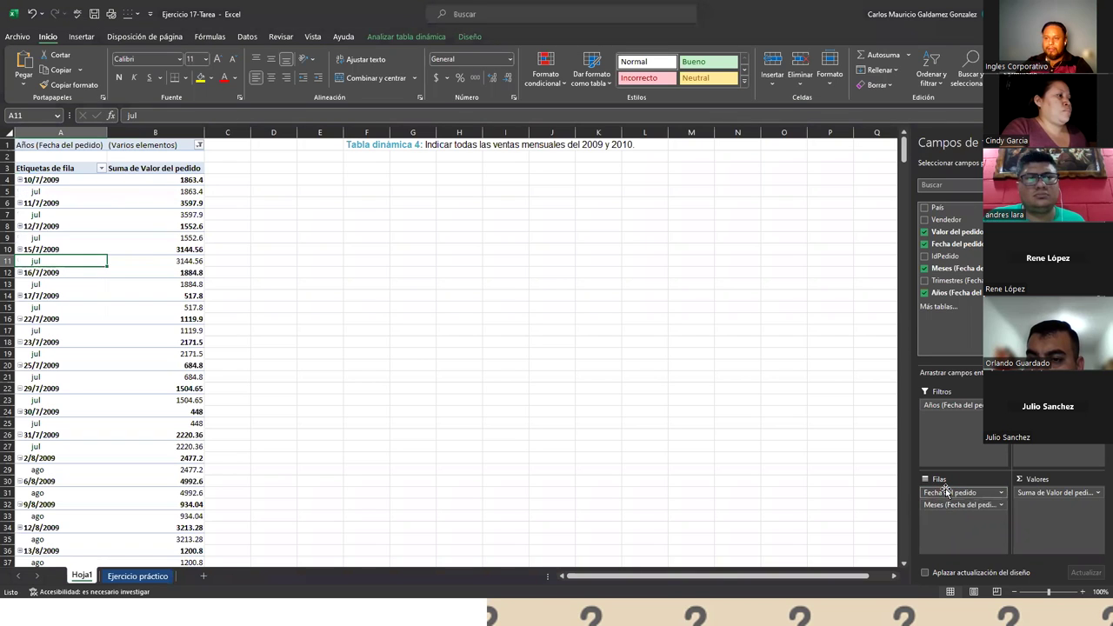
click(20, 181)
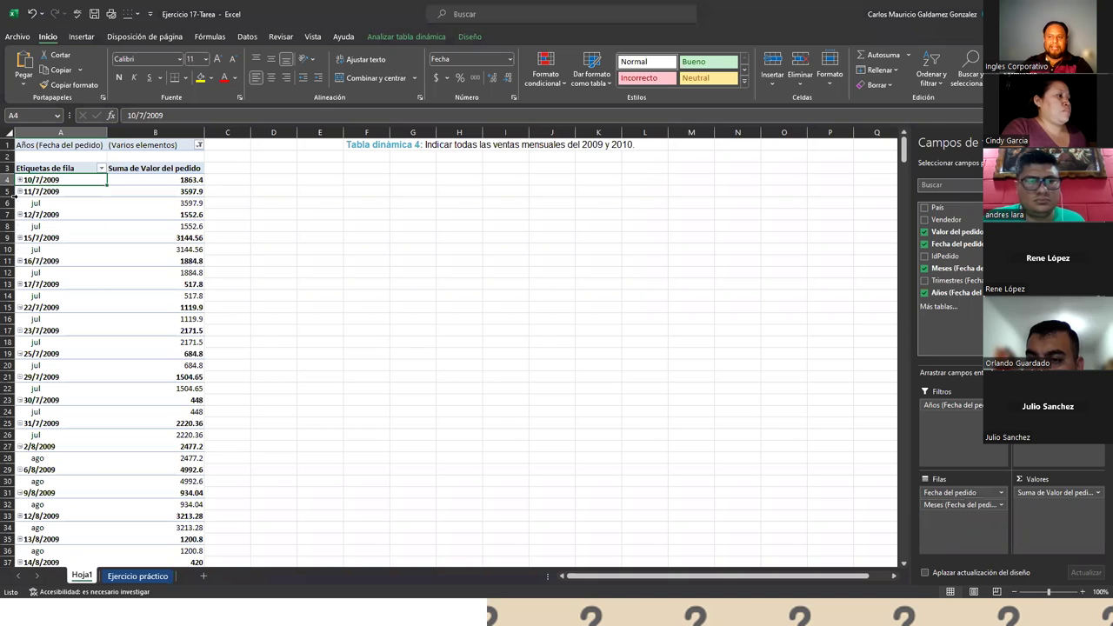
click(19, 193)
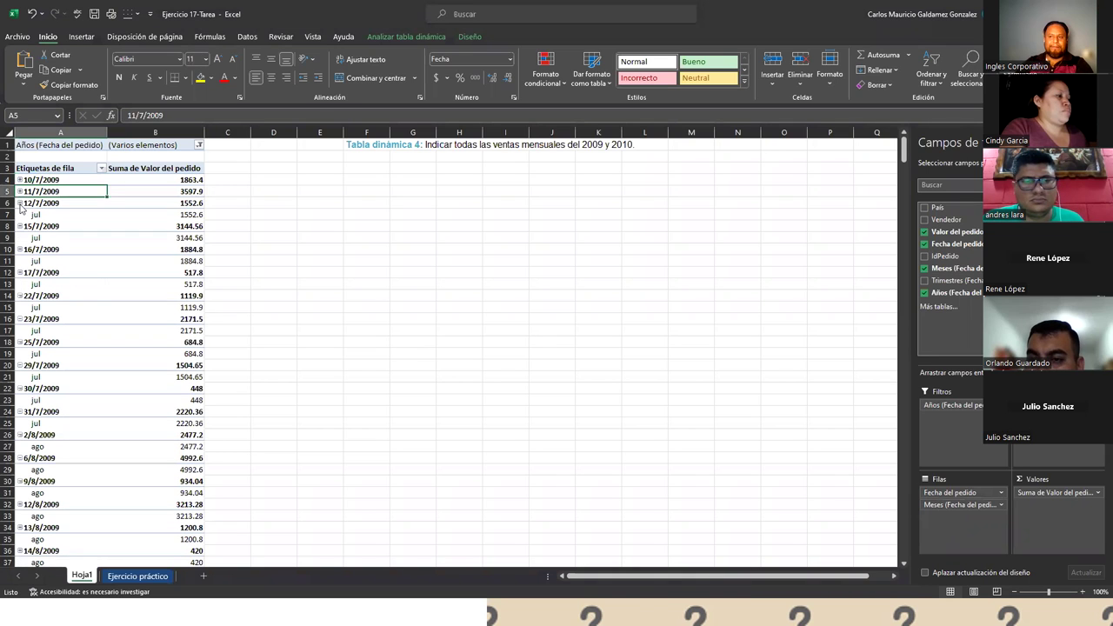
click(20, 204)
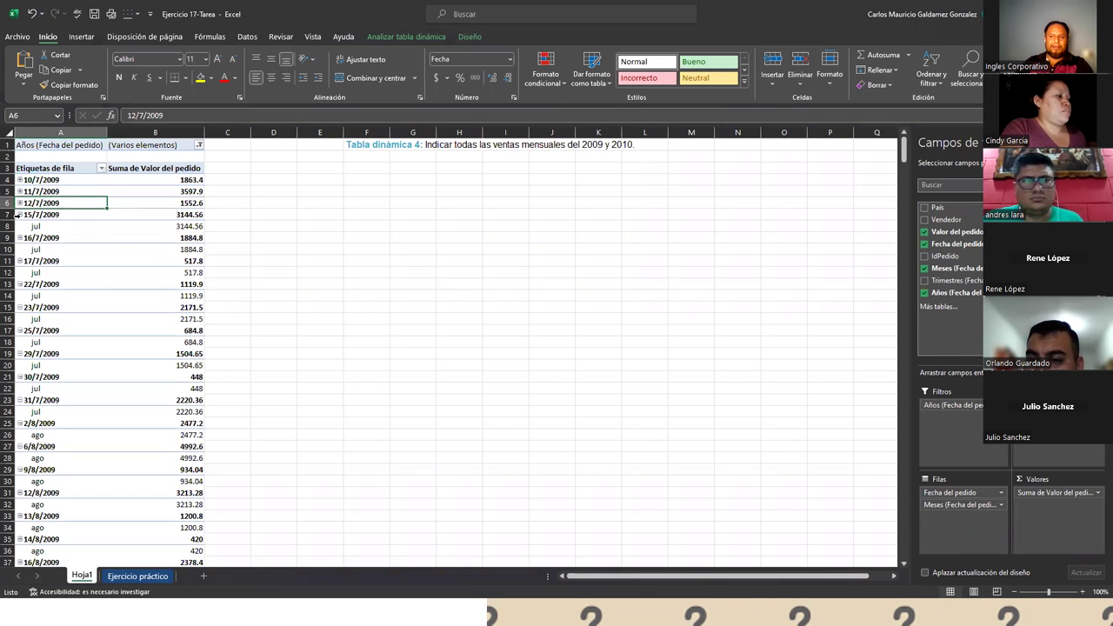
click(18, 215)
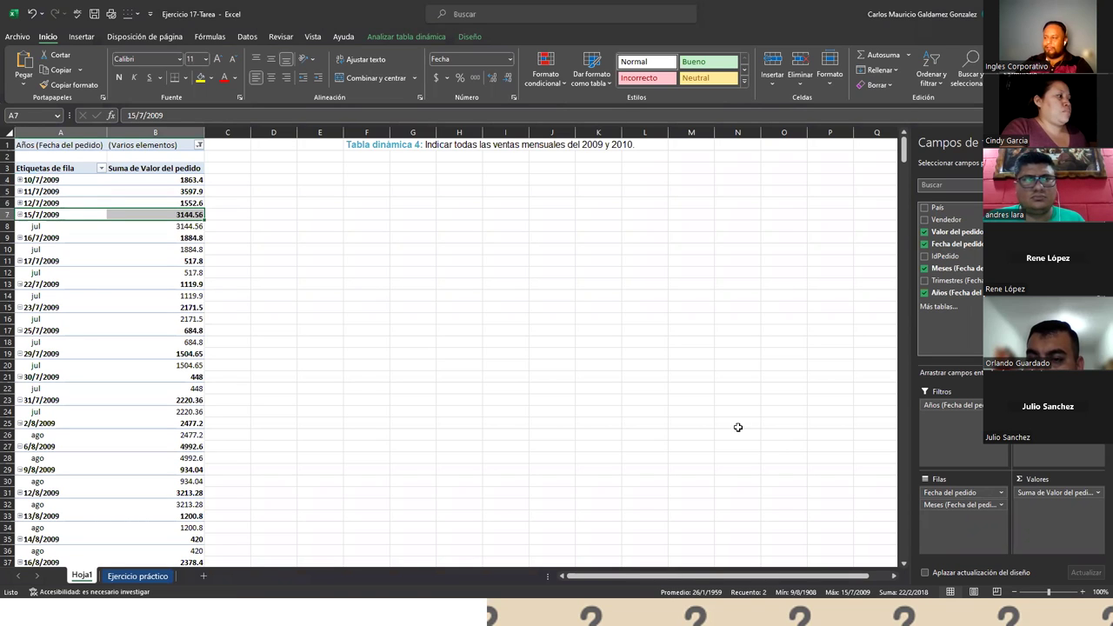
- Move Fecha del pedido back below Meses, collapse ago, and start a Win+Shift+S capture
drag(958, 494, 960, 513)
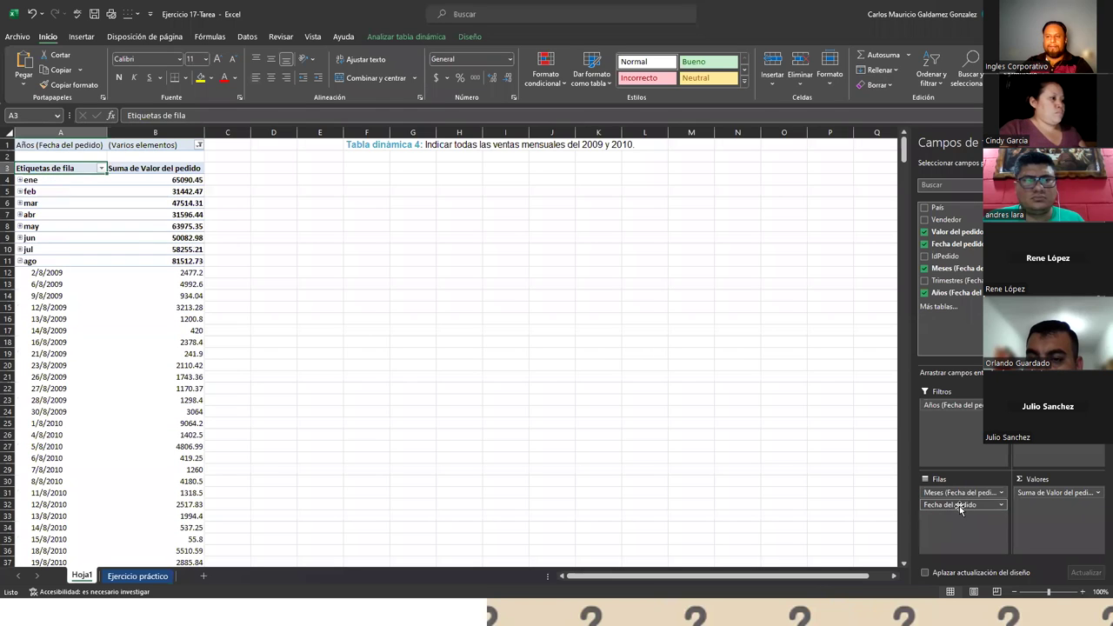
click(20, 261)
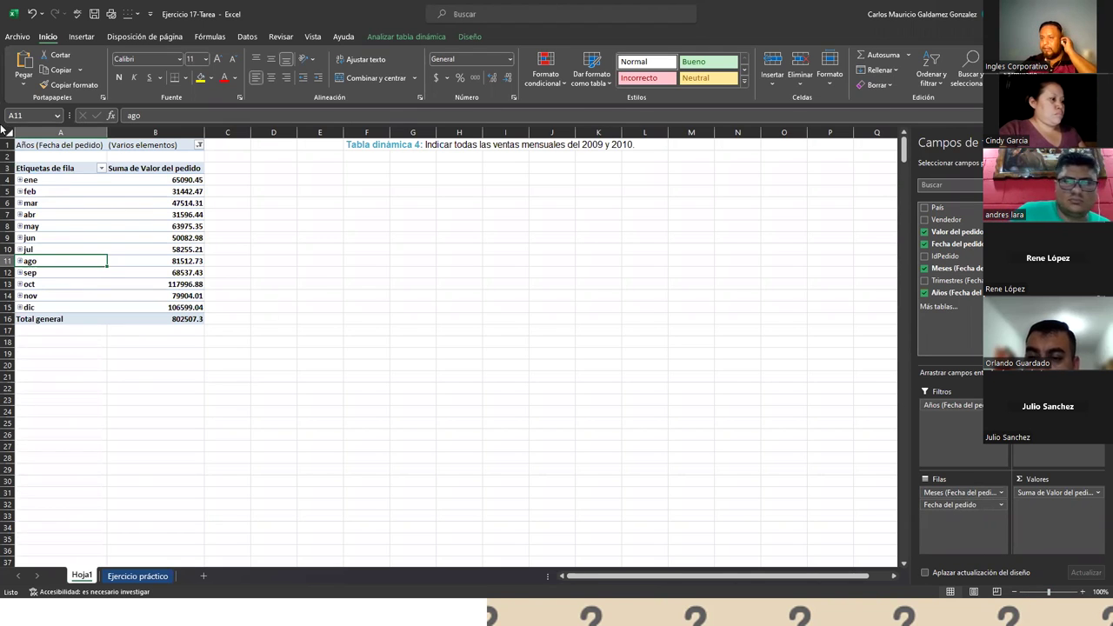
key(super+shift+s)
- Snip the screen showing the twelve monthly totals, then restore Excel to a smaller window
drag(509, 479, 1105, 584)
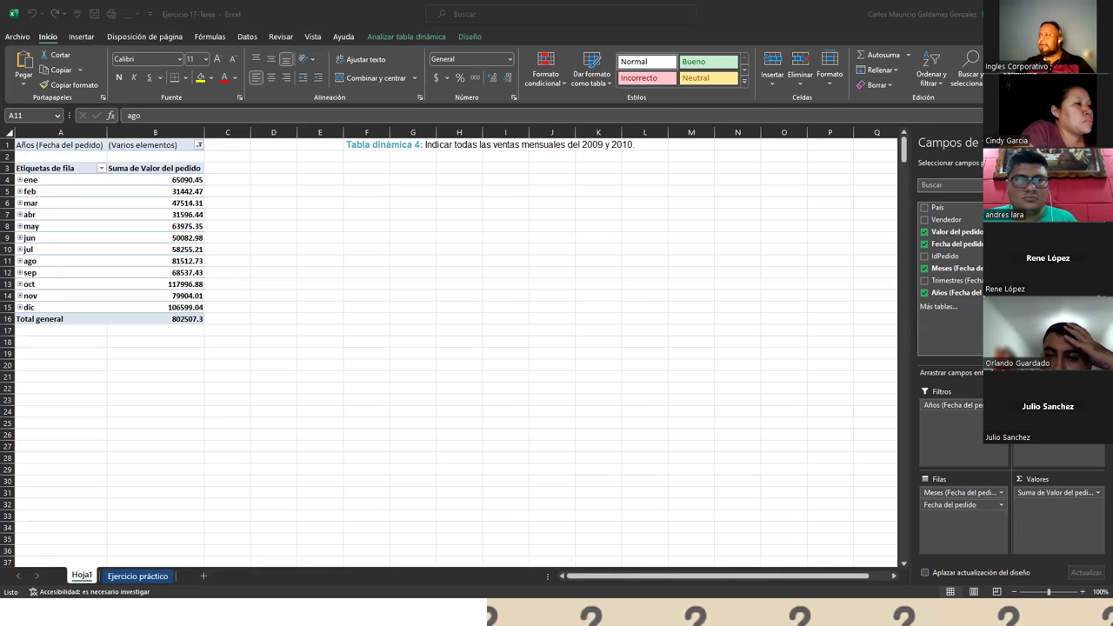
double_click(843, 14)
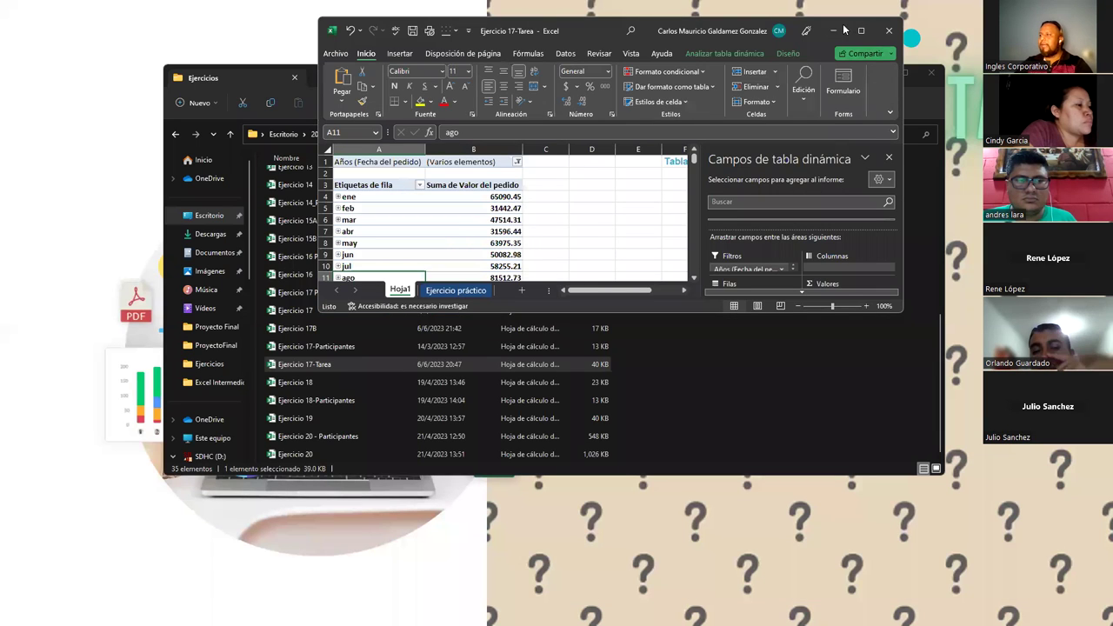
- Minimize Excel and File Explorer, then advance the slideshow to the '¡Muchas gracias!' slide
click(834, 31)
click(877, 73)
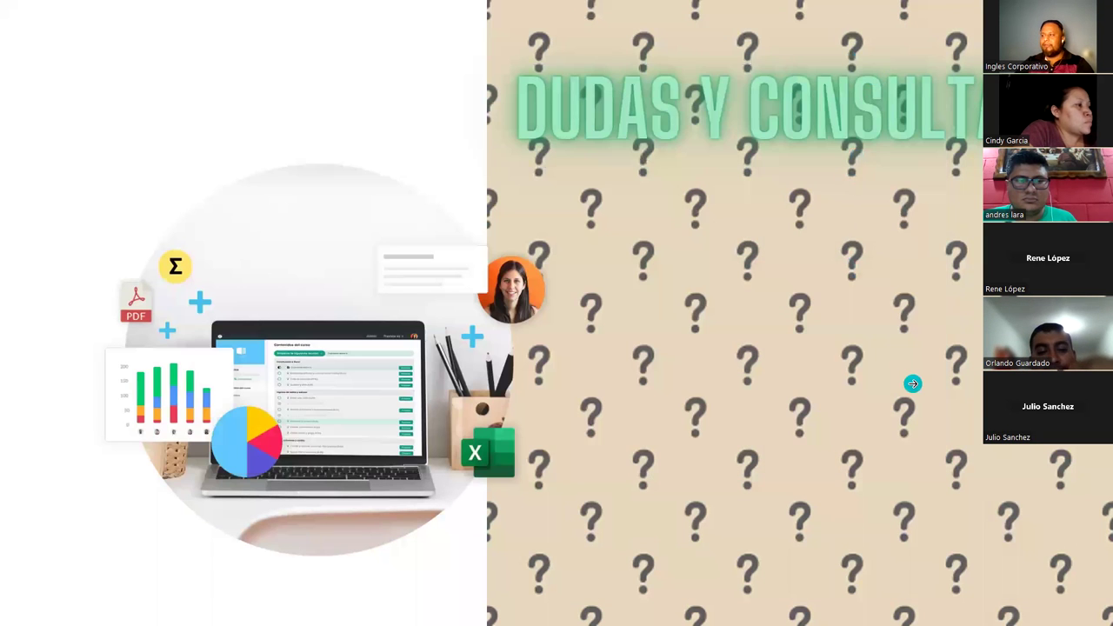
click(912, 380)
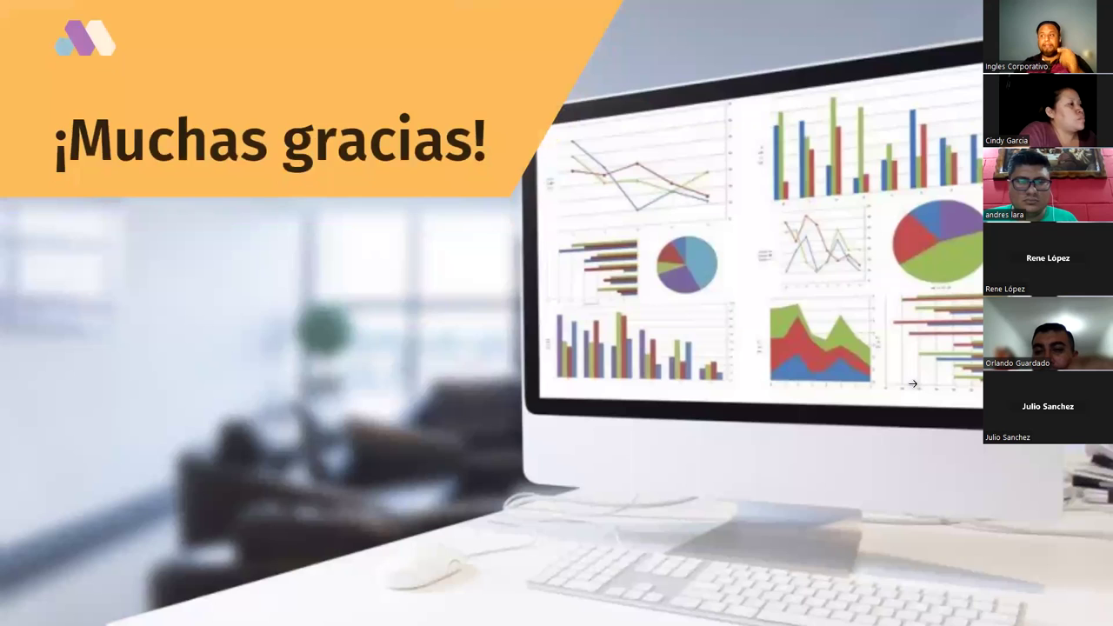
click(911, 386)
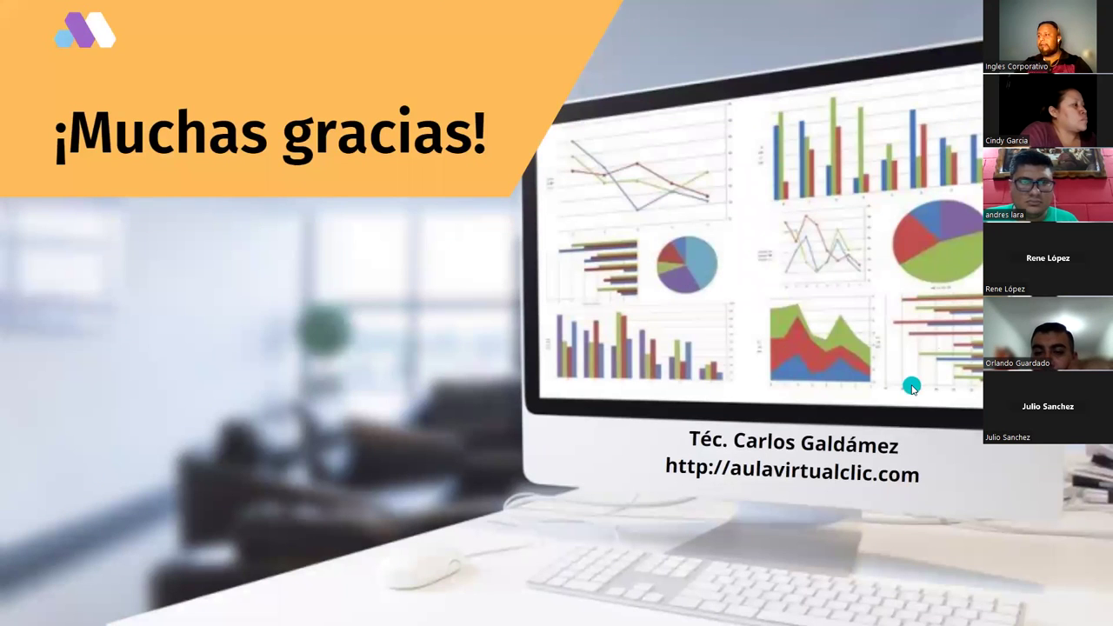
click(5, 236)
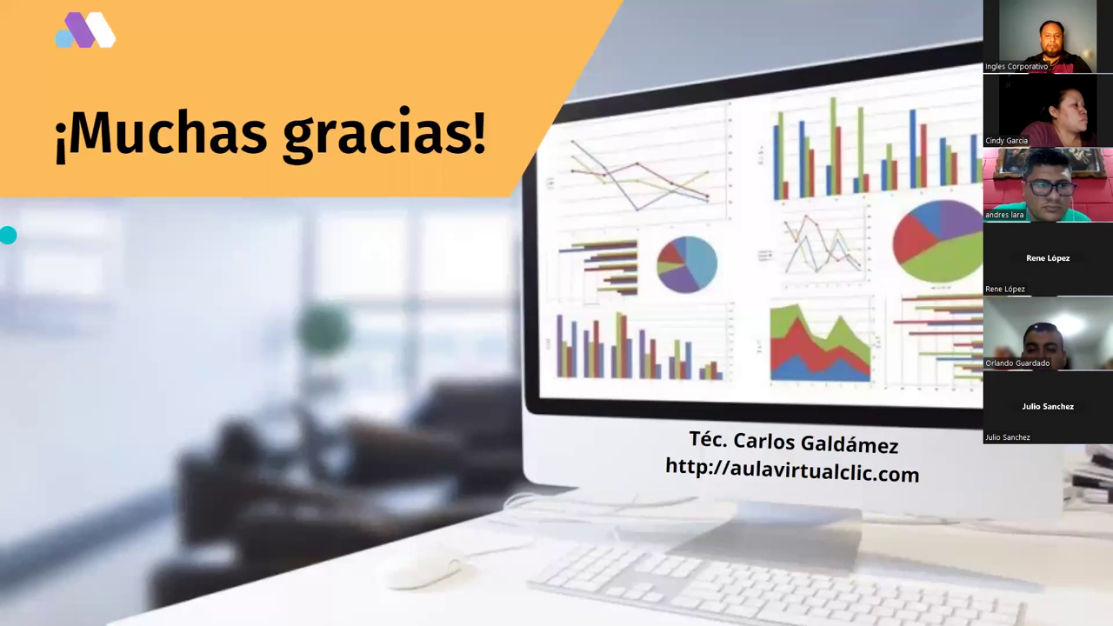